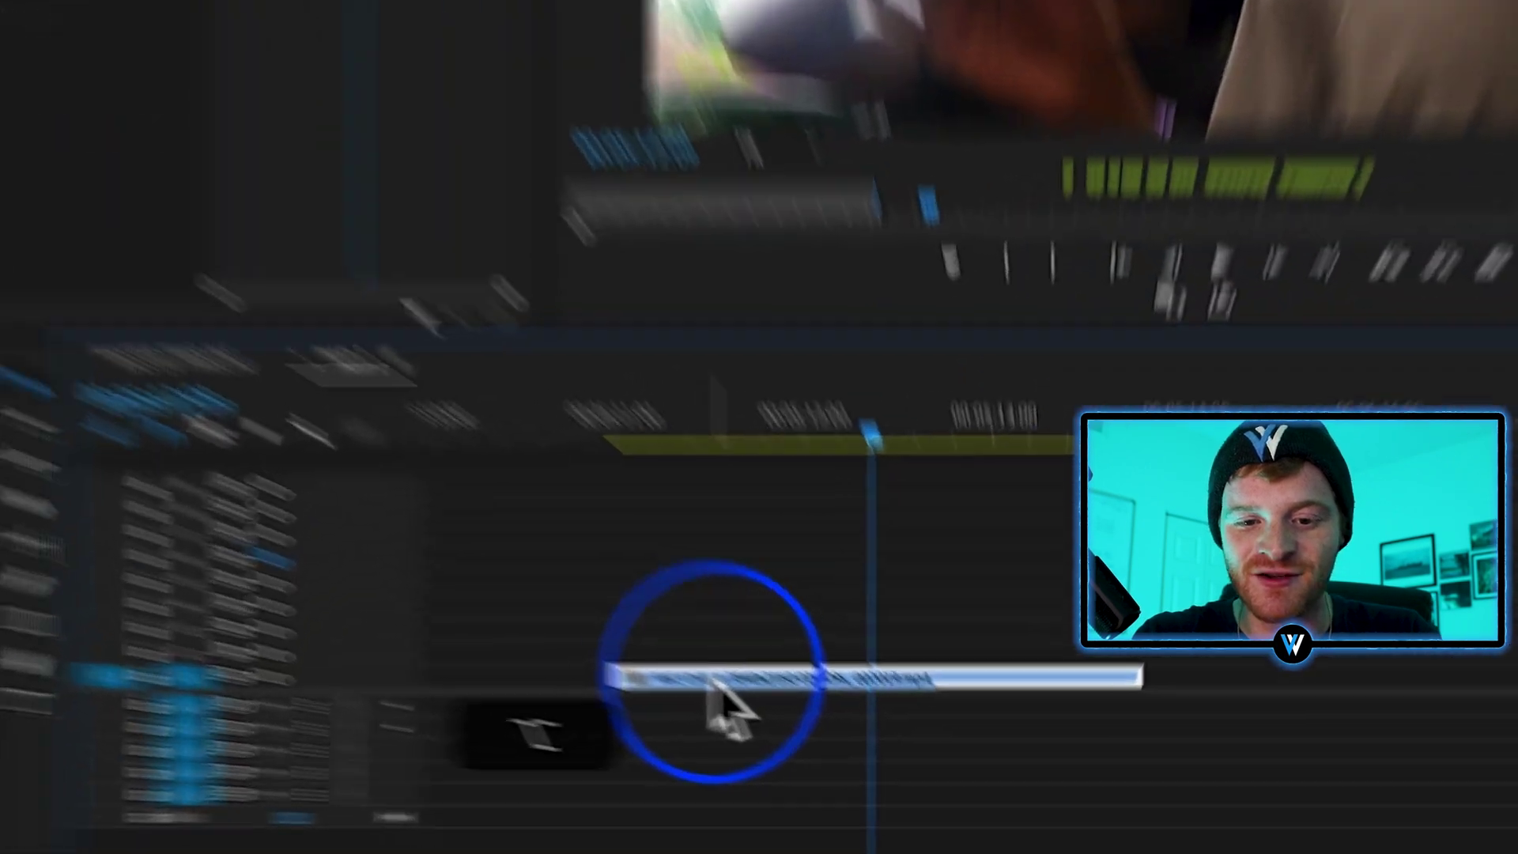
Duplicate the AVC Coding clip onto the track above and replace the copy with a linked After Effects composition
left_click_drag(863, 721, 862, 700)
left_click_drag(480, 514, 465, 510)
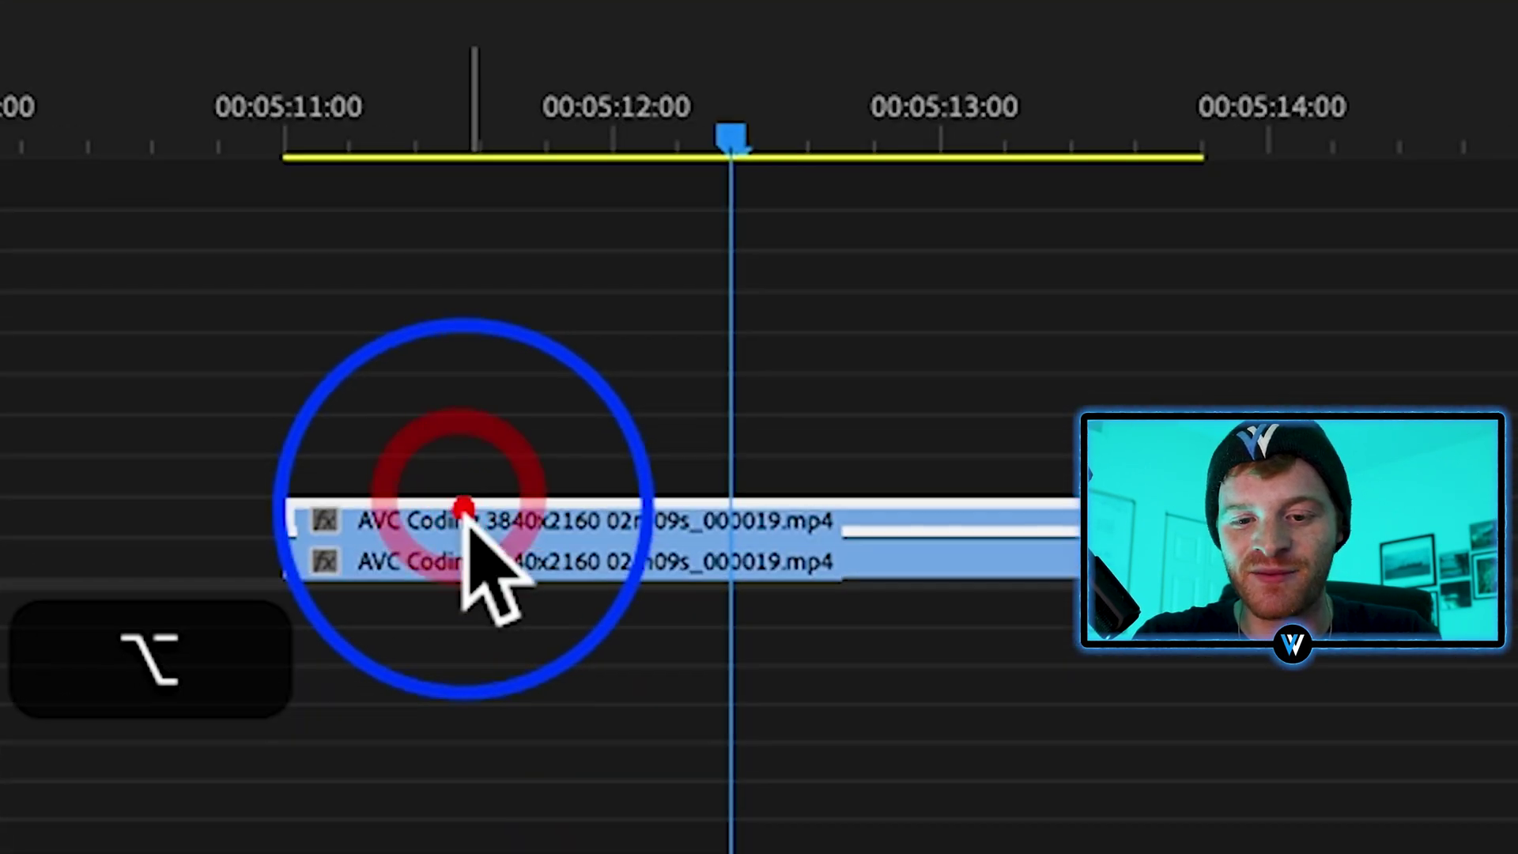
right_click(506, 523)
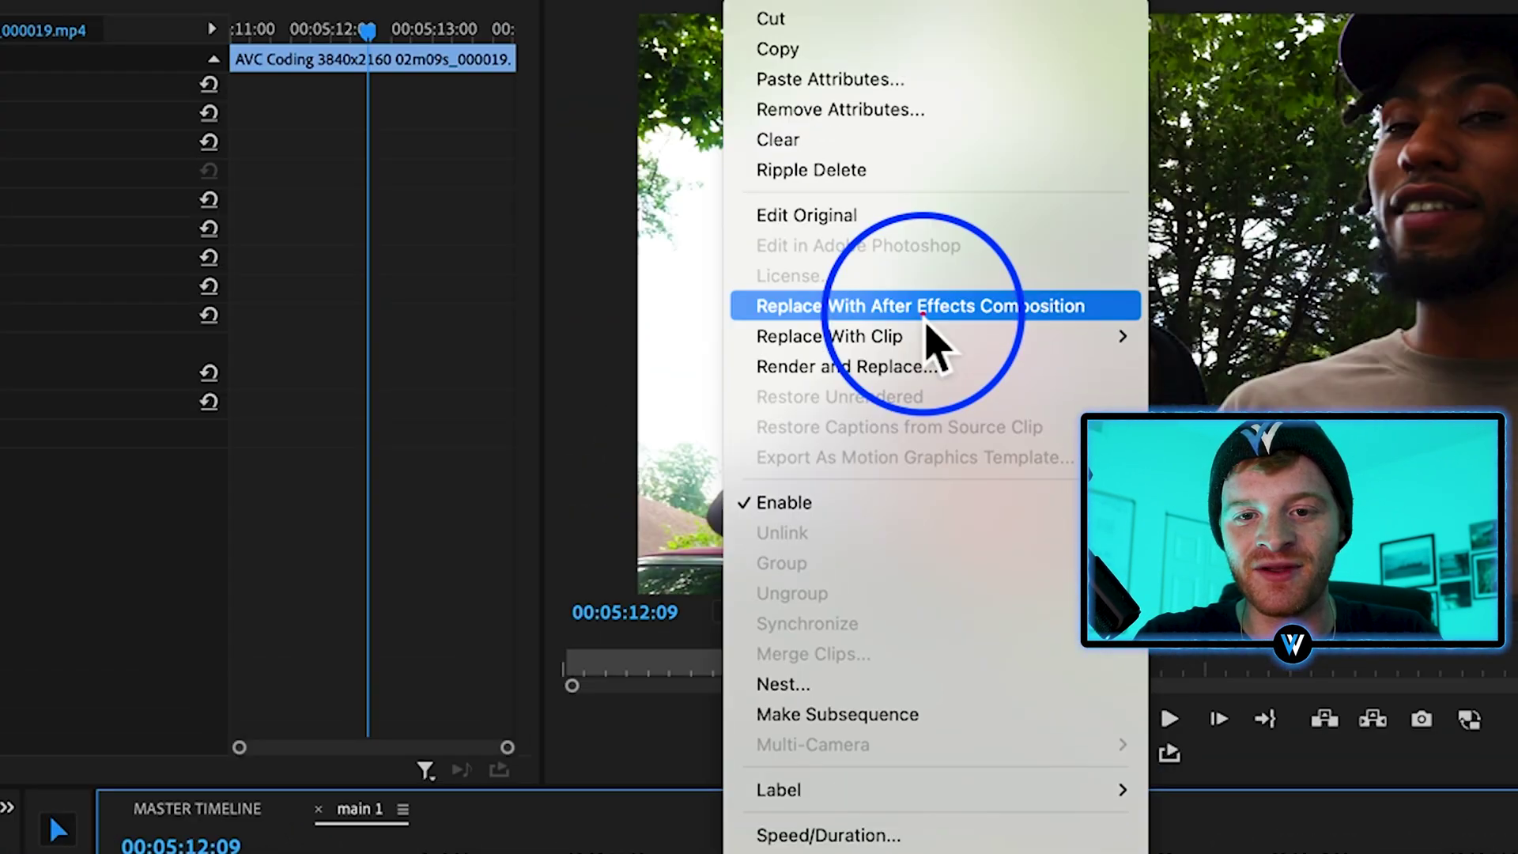
left_click(922, 339)
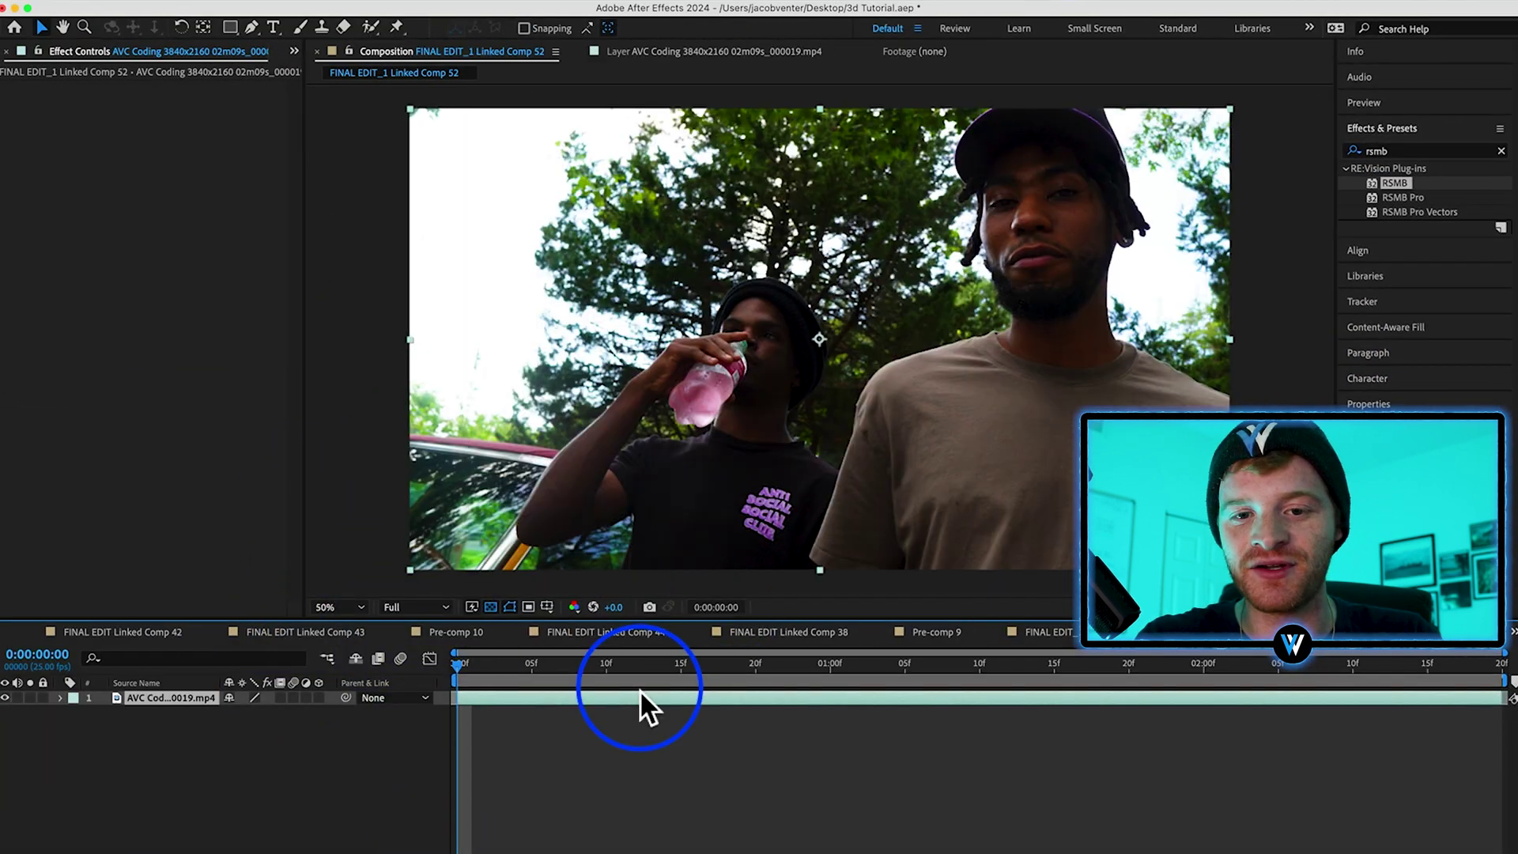
Apply the Mocha AE effect to the AVC Coding footage layer and launch Mocha from it
left_click(174, 699)
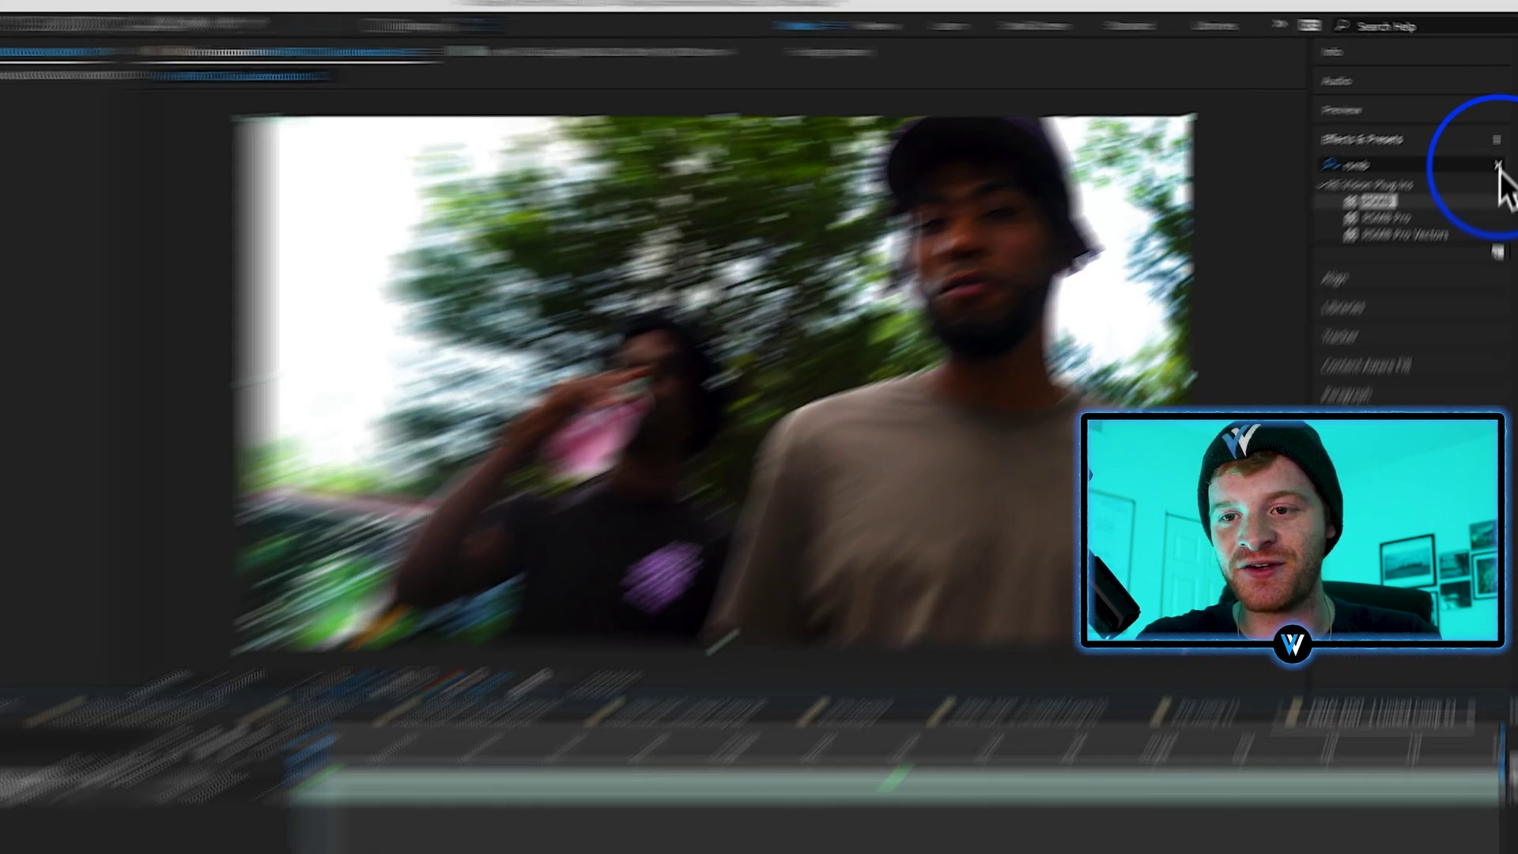
left_click(1498, 166)
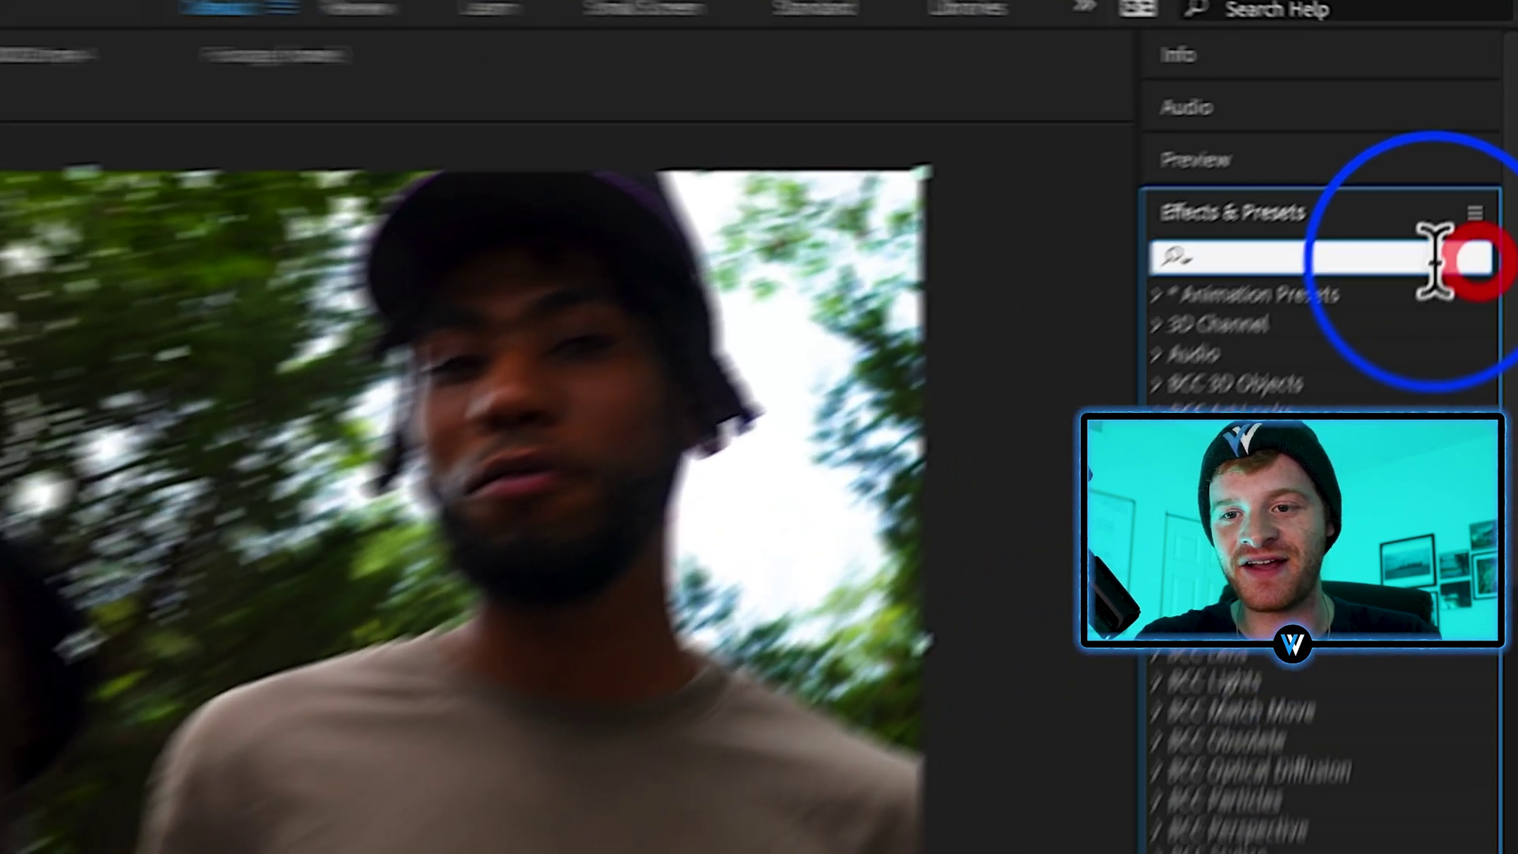
type("mocha")
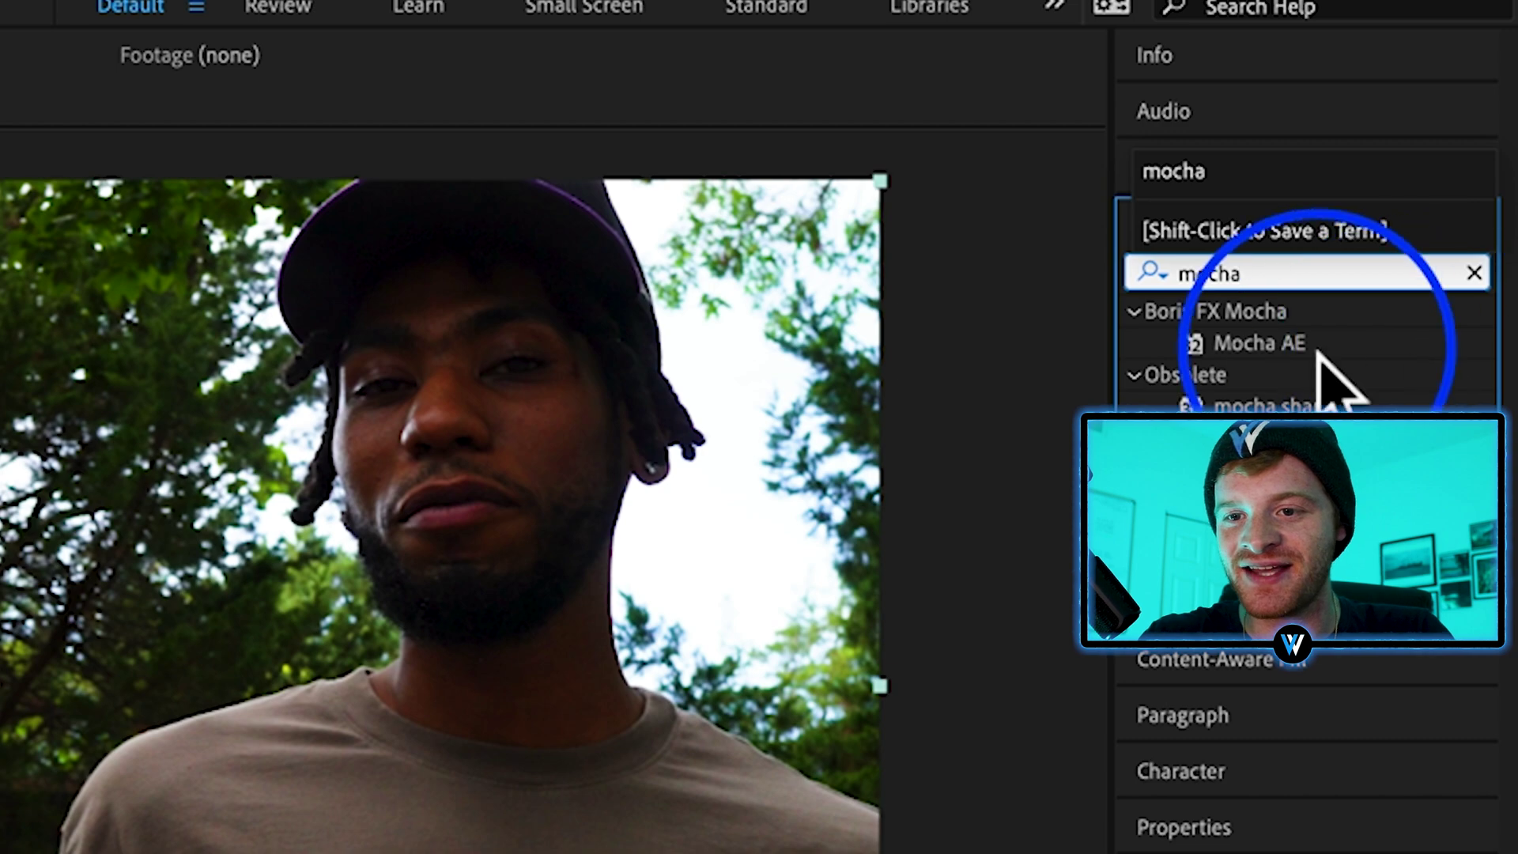
left_click(1261, 342)
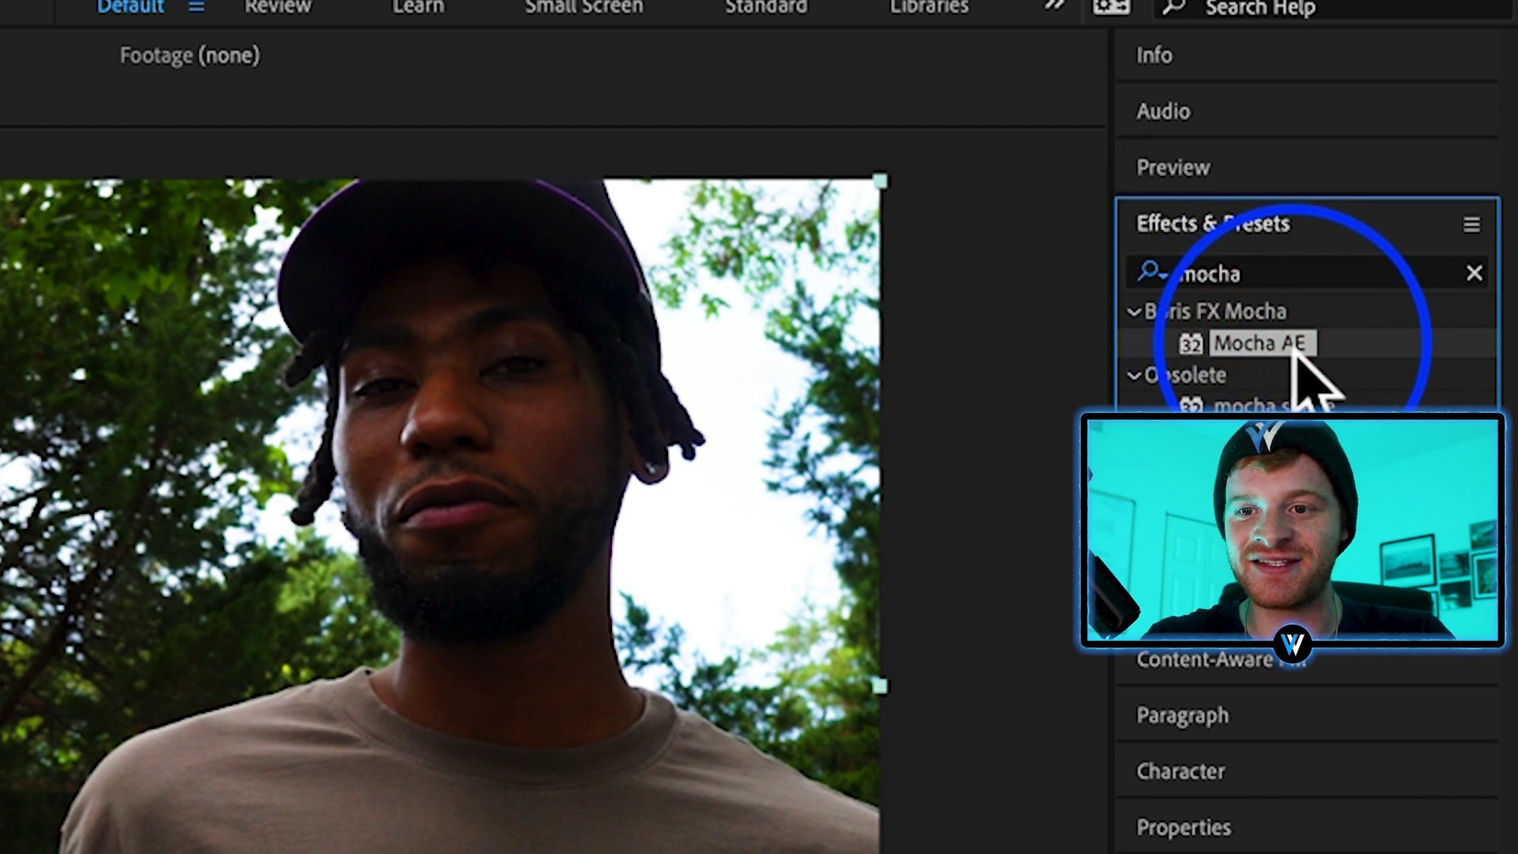
left_click_drag(1293, 351, 580, 520)
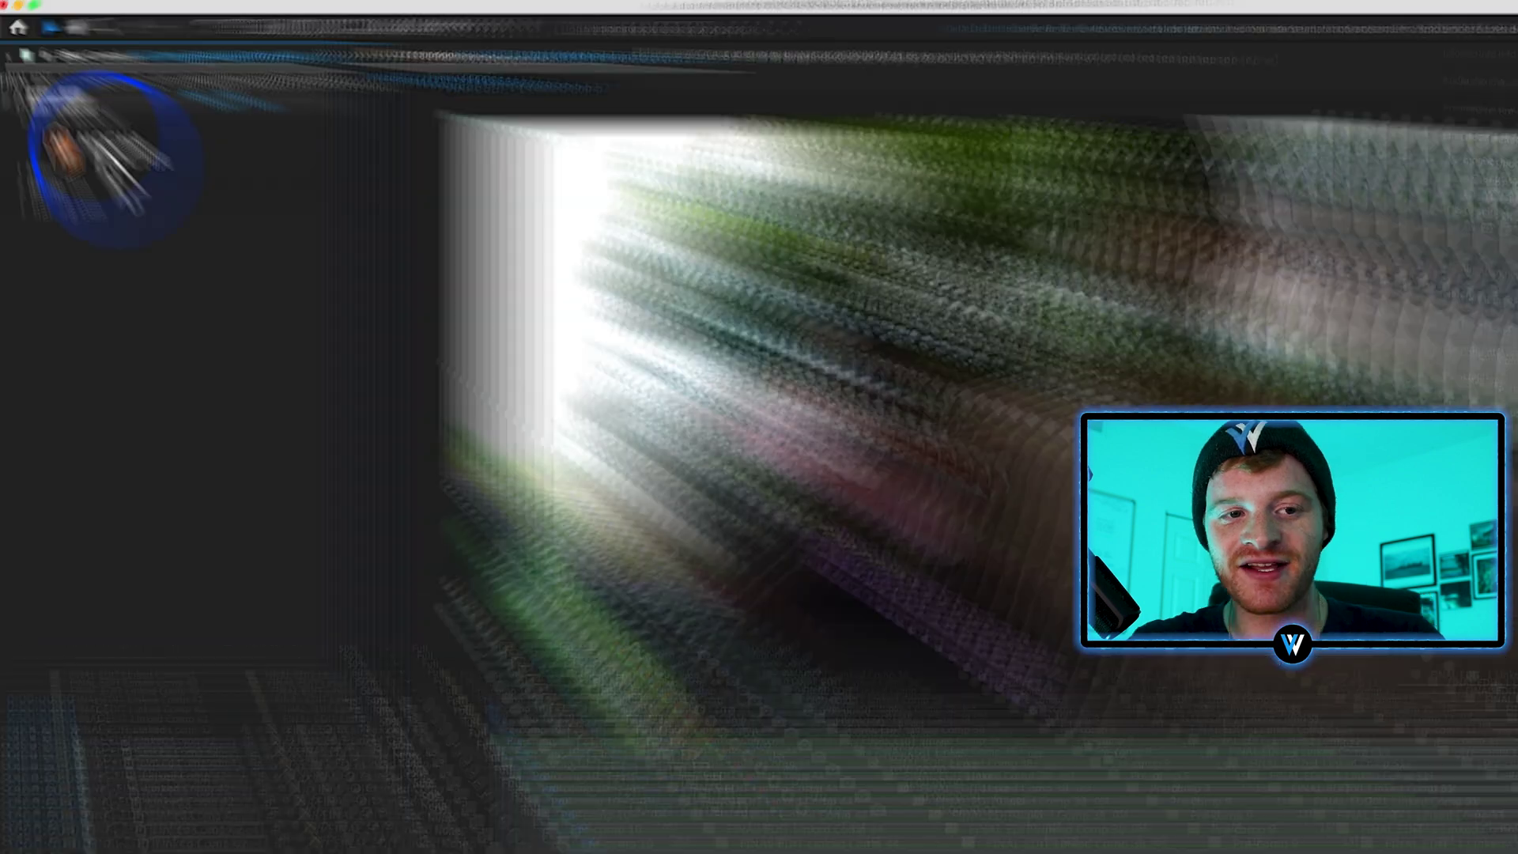
left_click(108, 128)
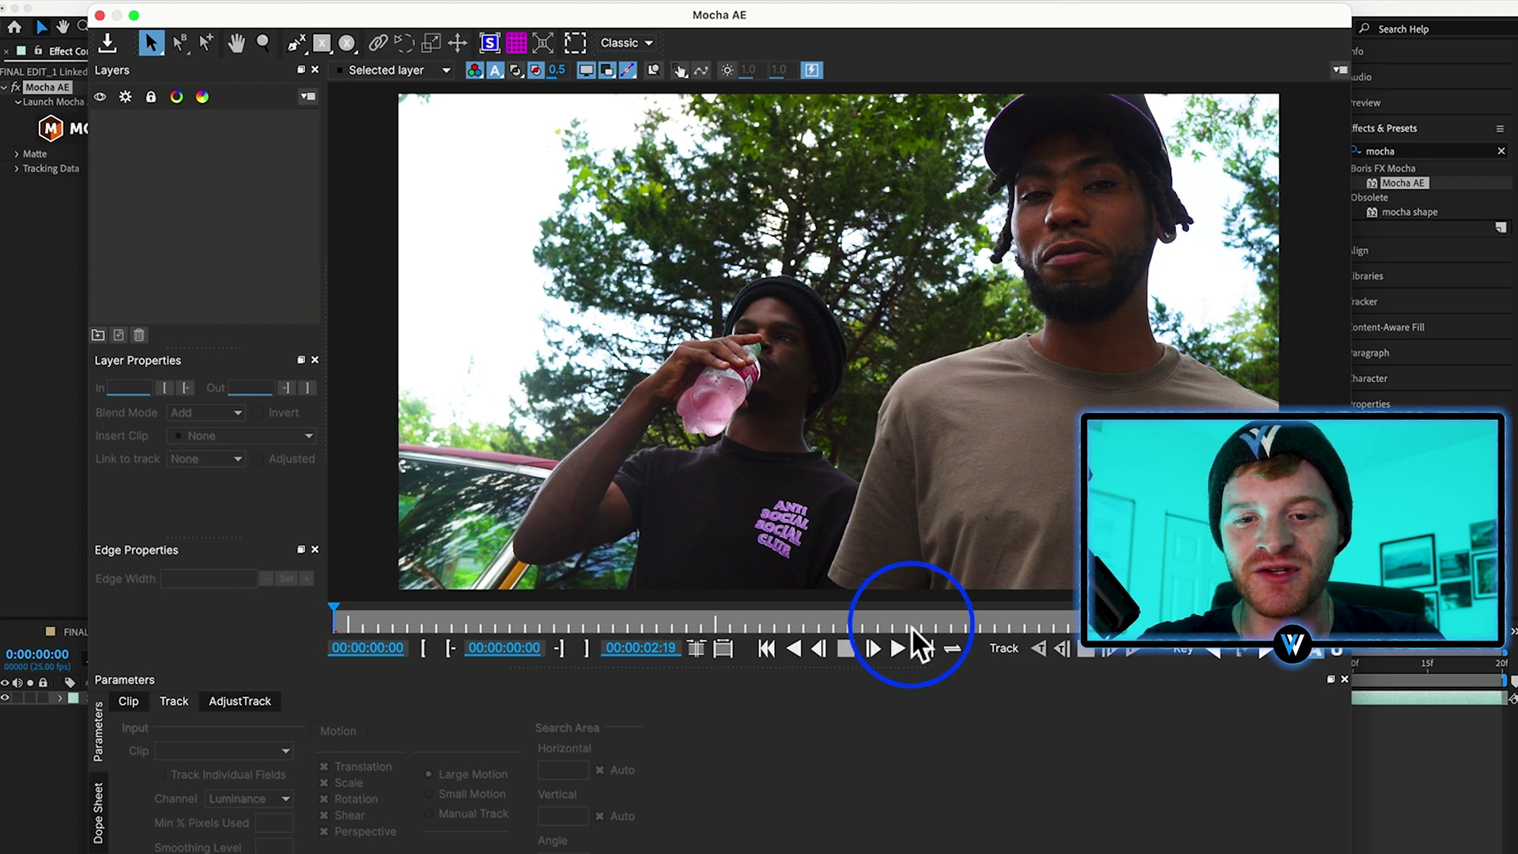
Examine the footage from start to end for a trackable background area and return to the first frame
left_click(744, 620)
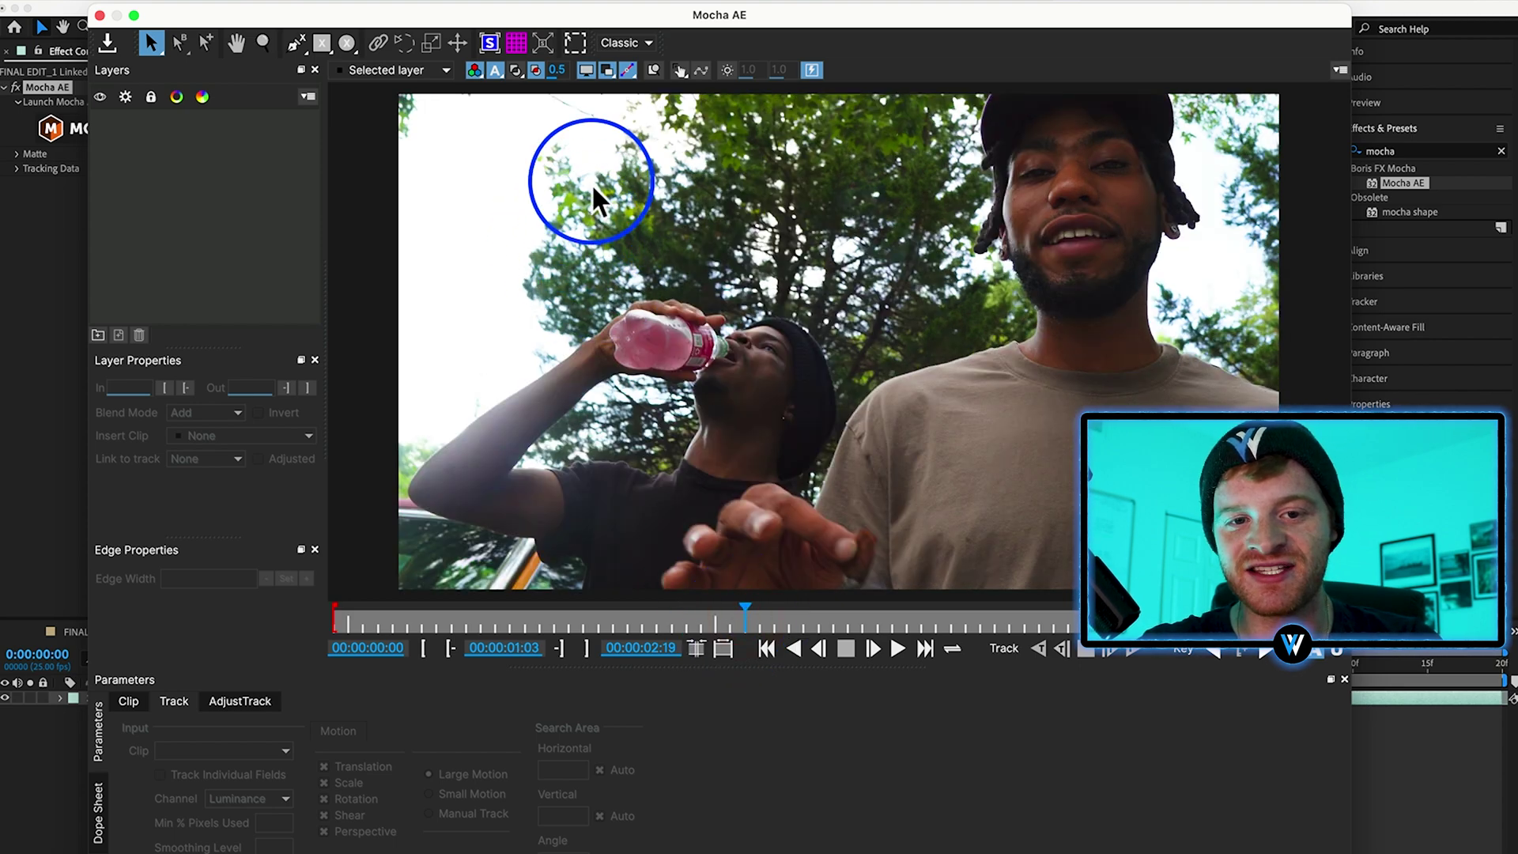
left_click(959, 617)
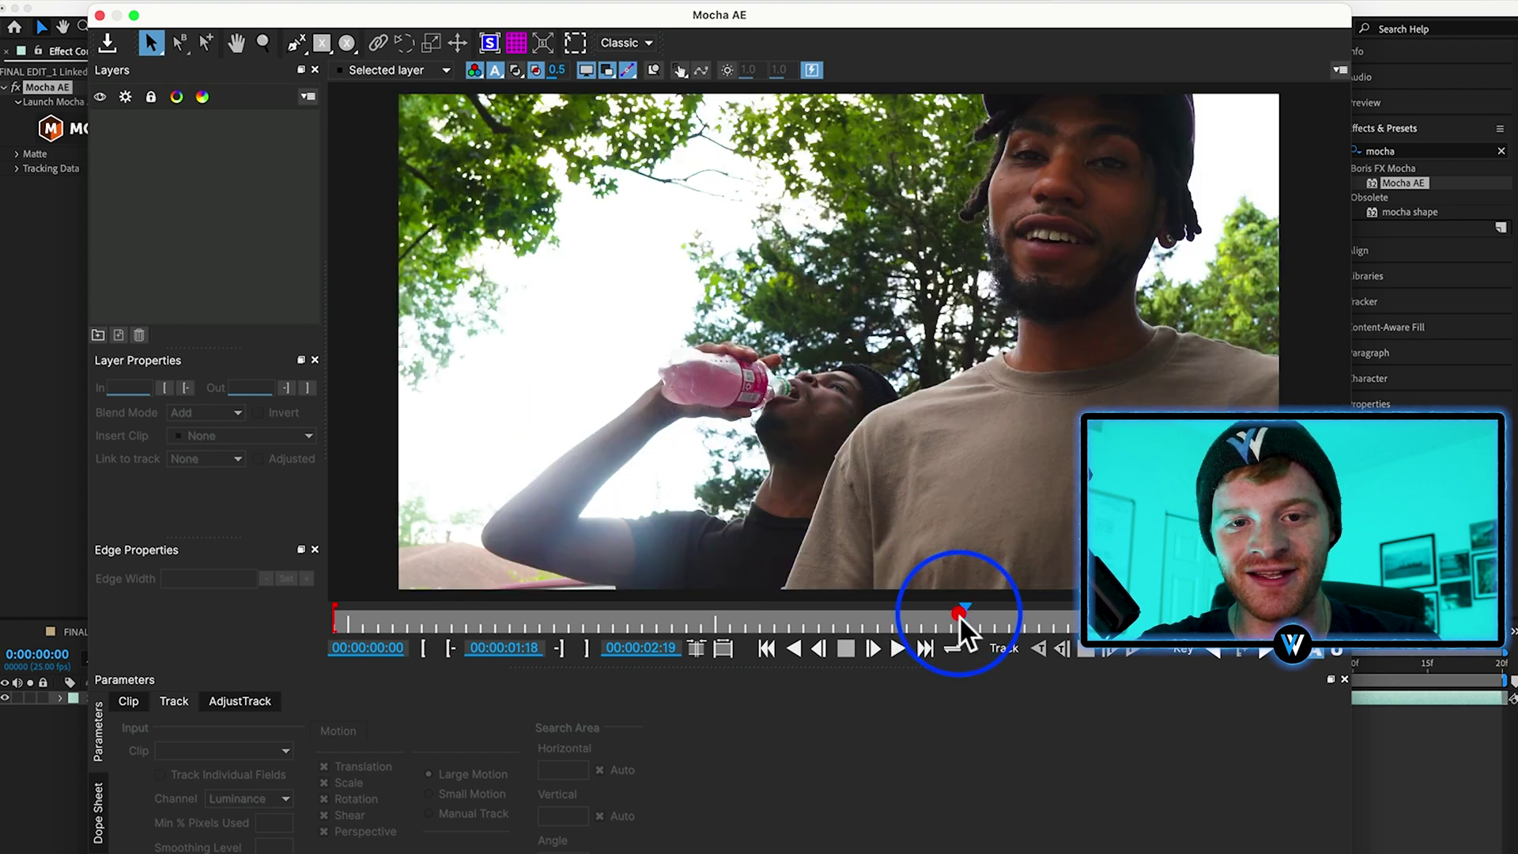
left_click(1092, 616)
left_click(1186, 613)
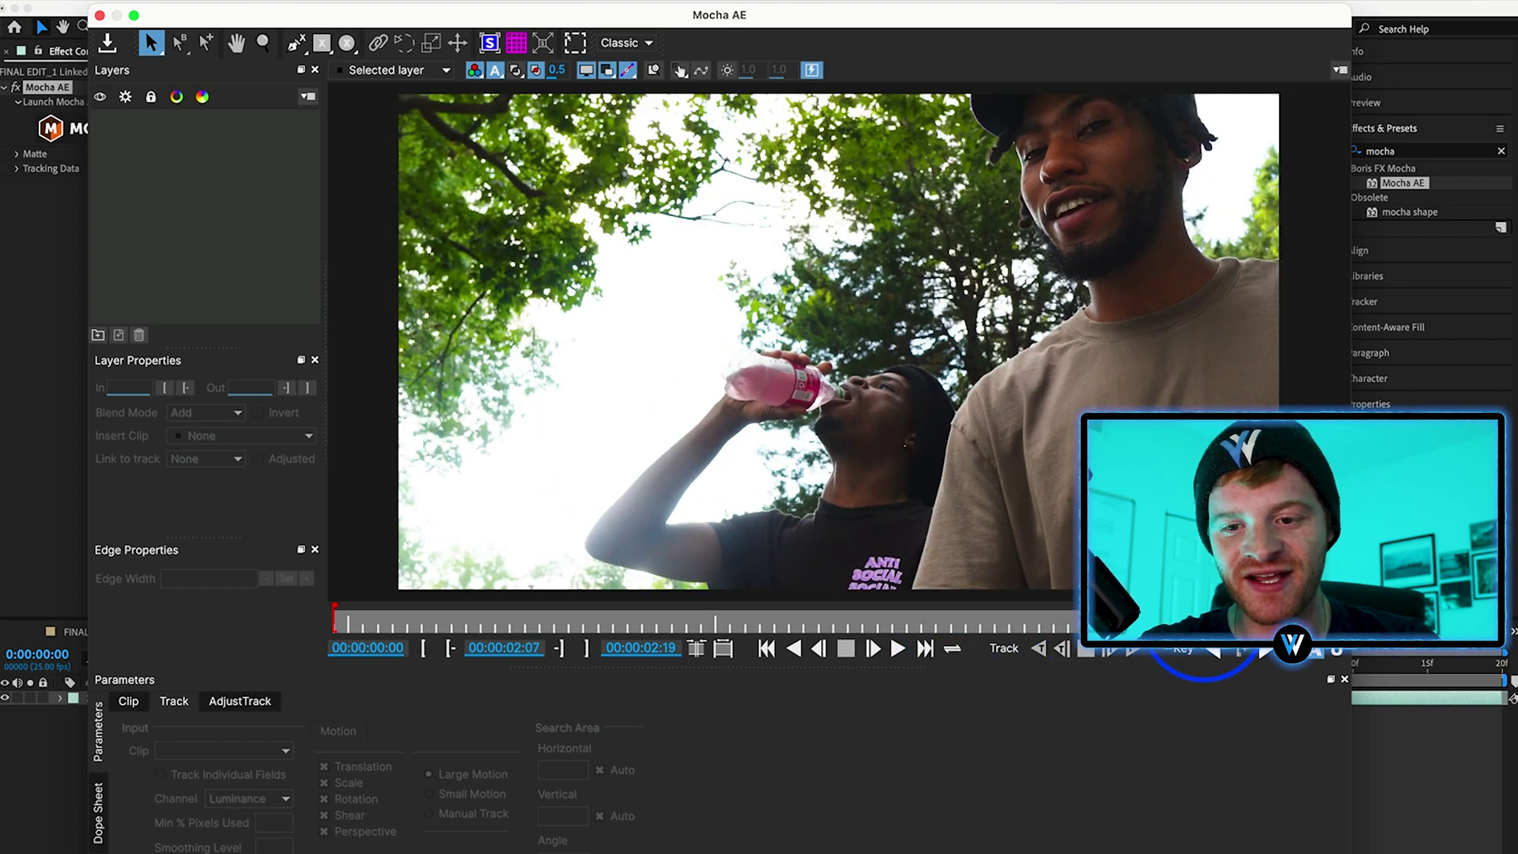
left_click(1218, 614)
left_click(1255, 614)
left_click(1286, 613)
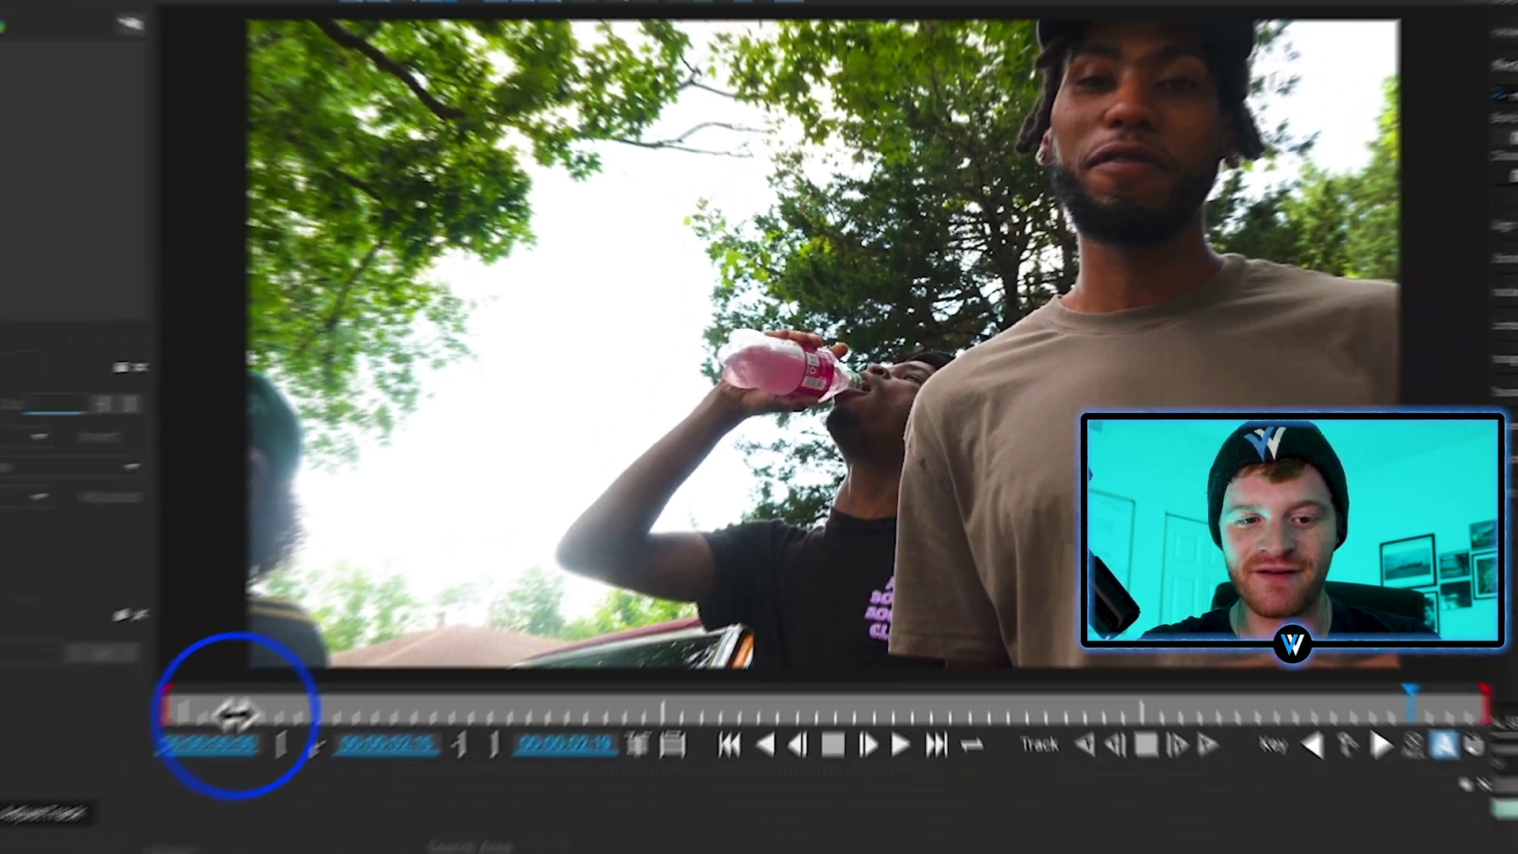
left_click(389, 621)
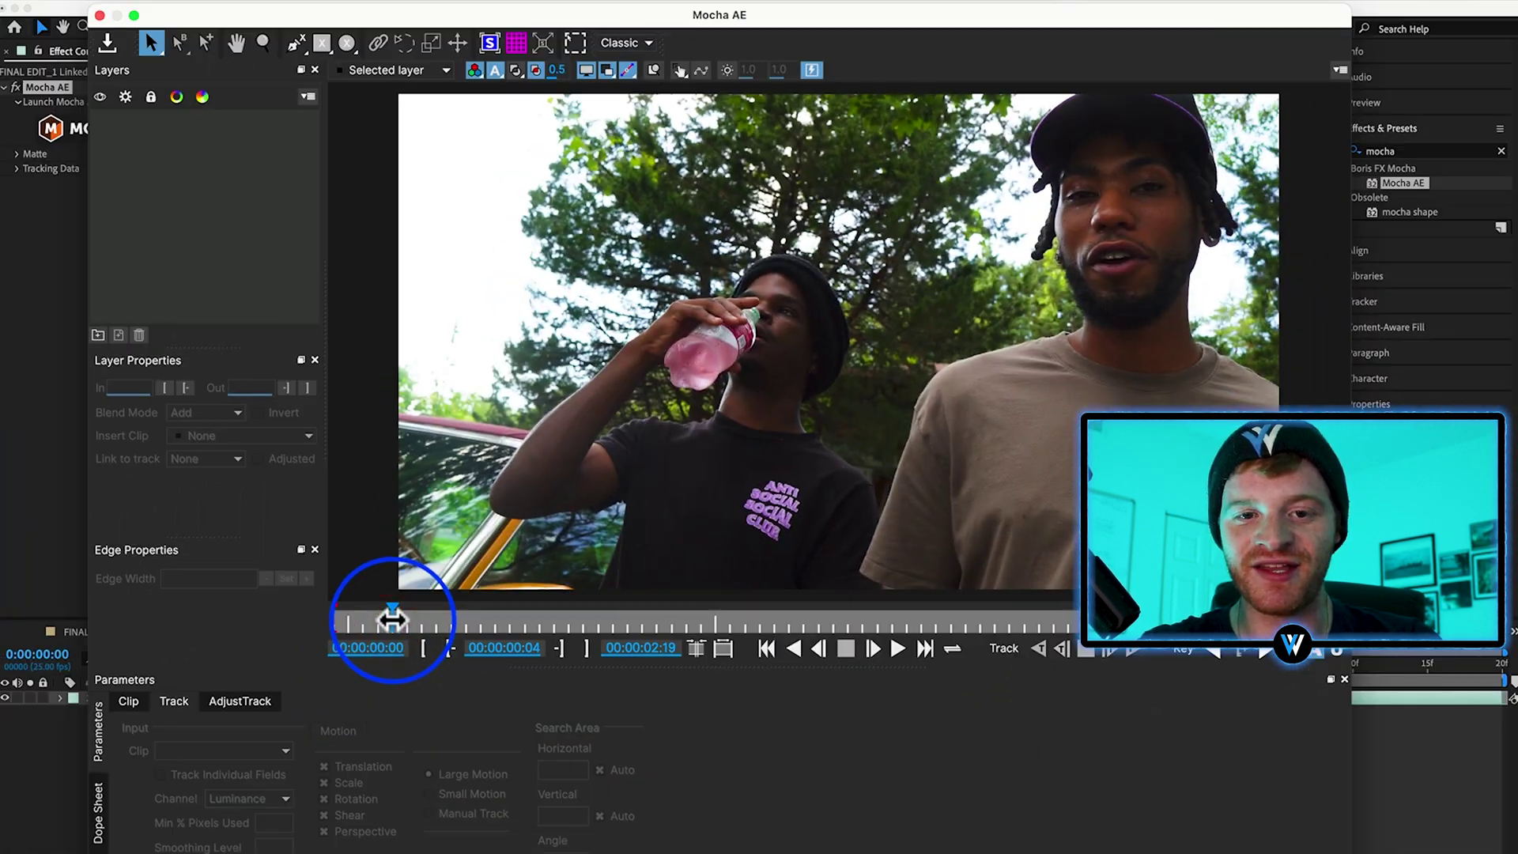
left_click_drag(392, 621, 332, 620)
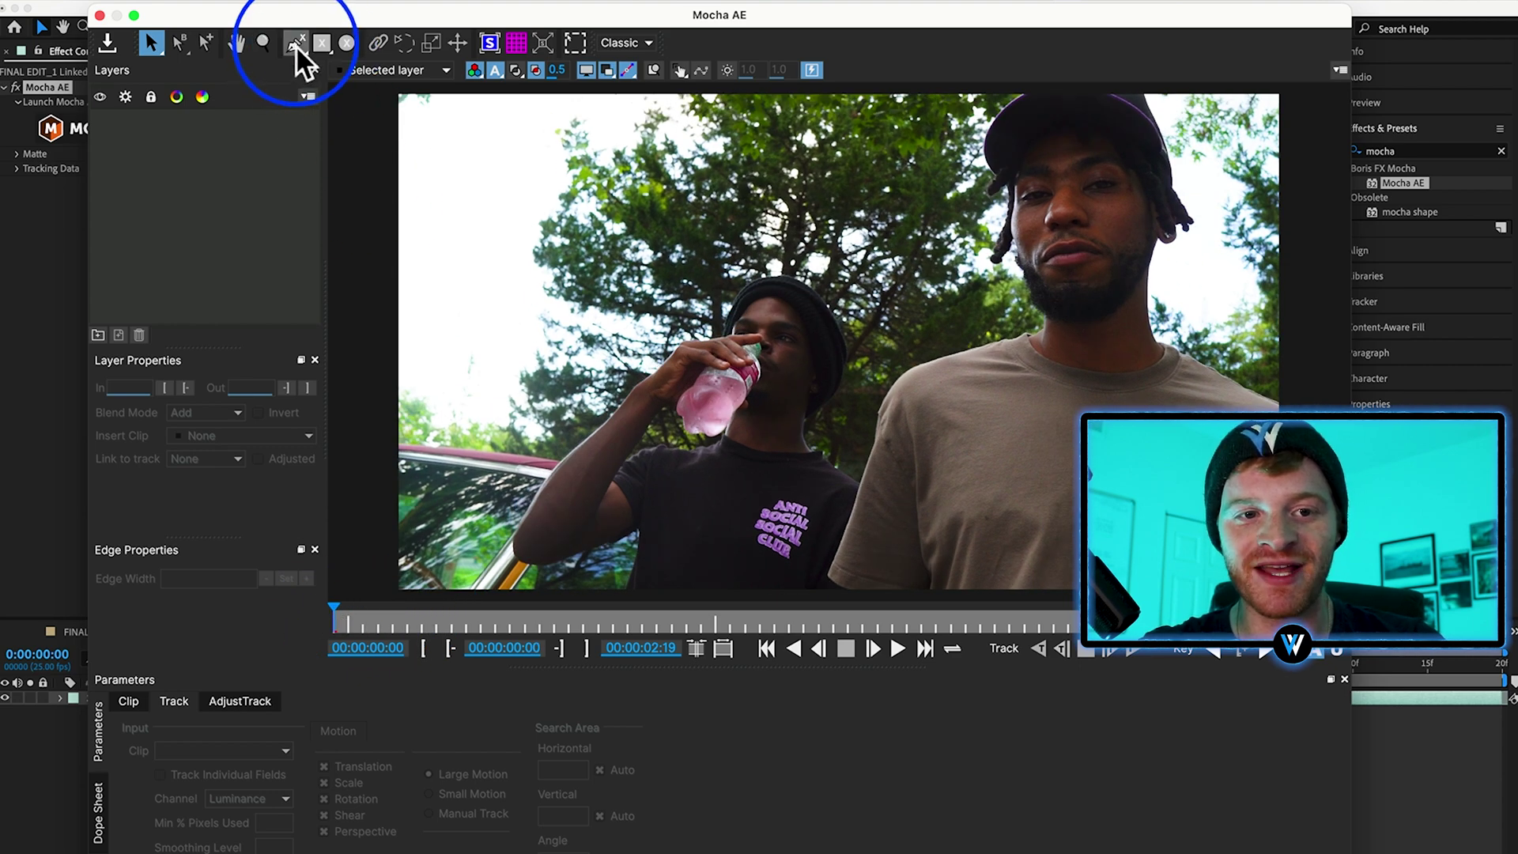
Outline the leaves at the tree's edge against the sky with a closed X-Spline and track the shape forwards
left_click(295, 44)
left_click(584, 178)
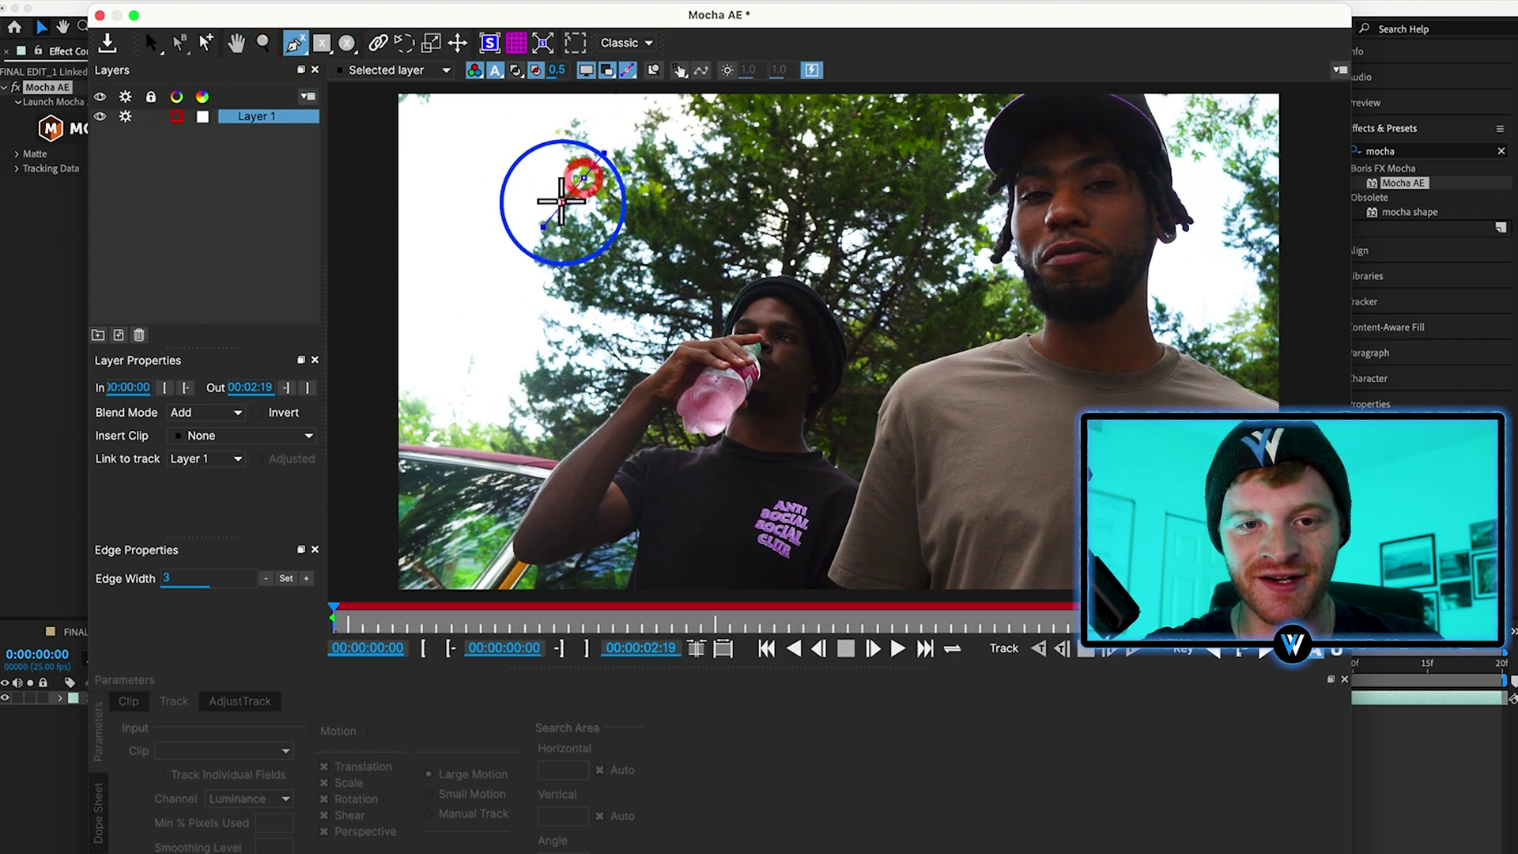
left_click(564, 204)
left_click(571, 229)
left_click(595, 237)
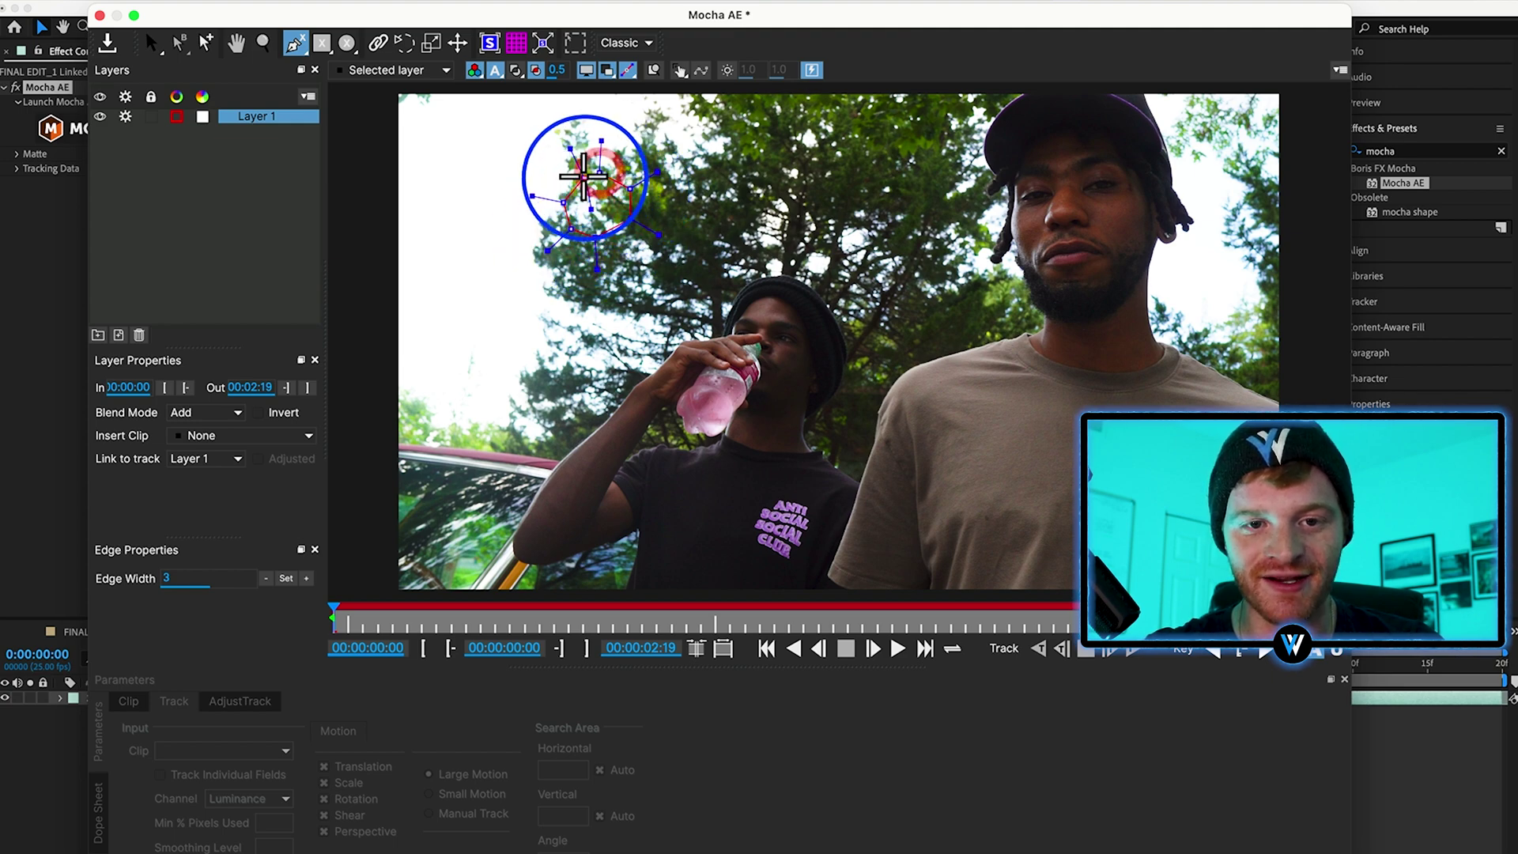
left_click(584, 178)
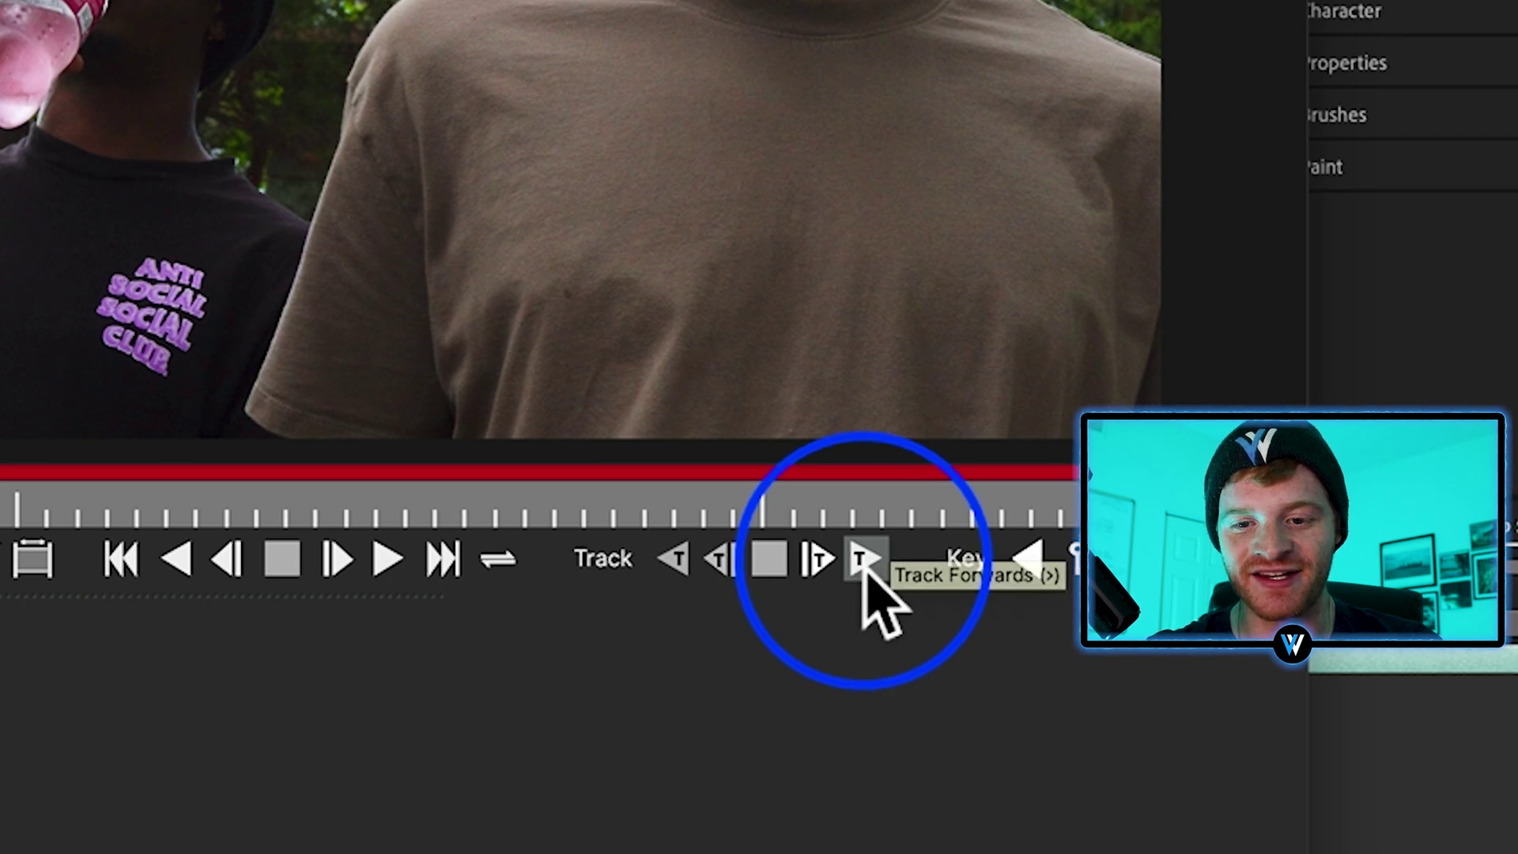
left_click(863, 561)
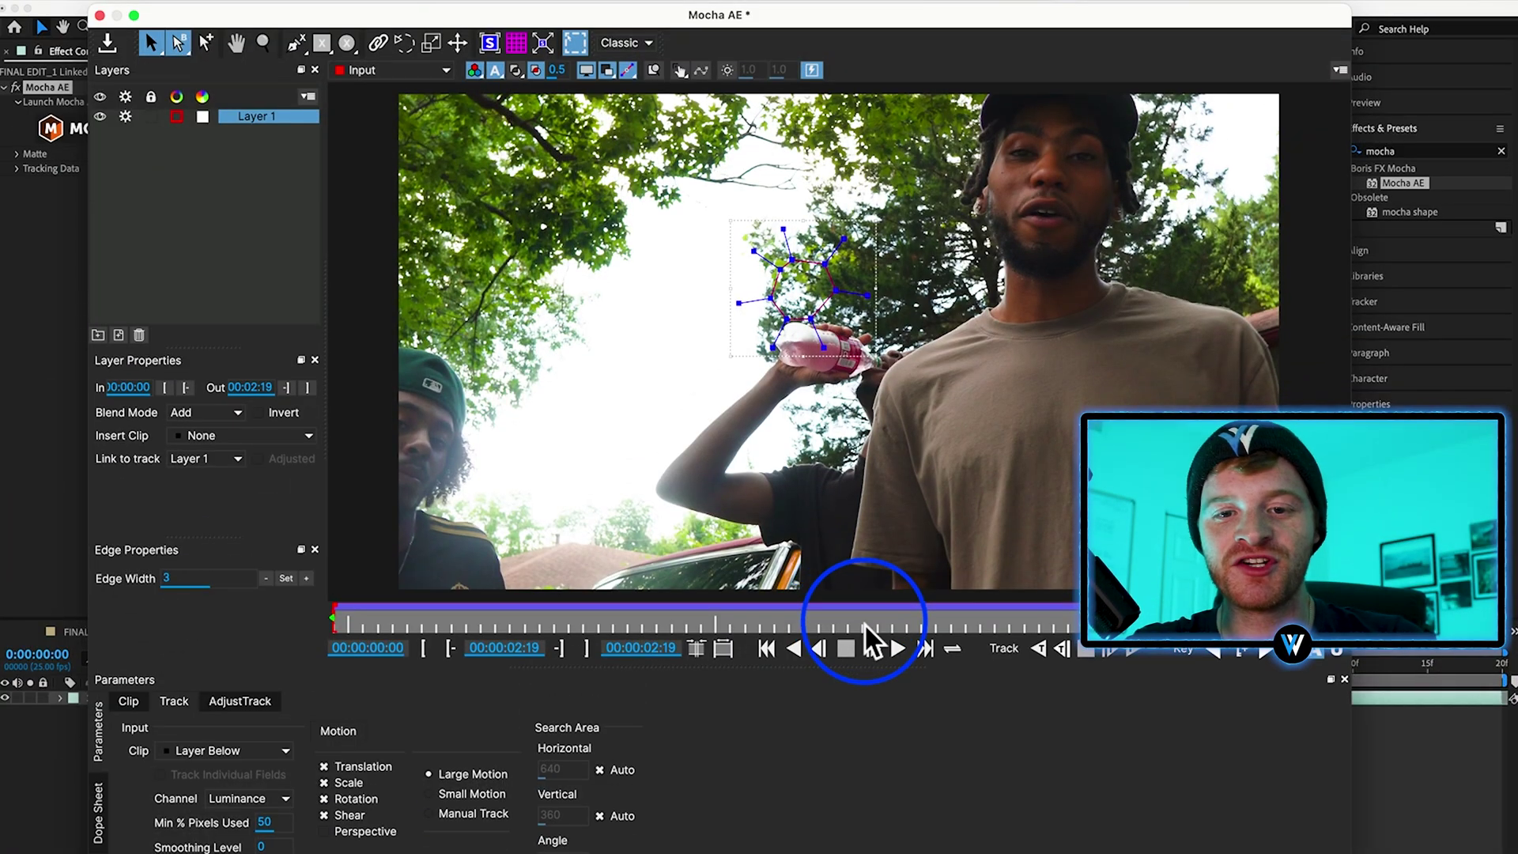
Check the tracked shape across the clip, and save and close the Mocha project
left_click(864, 622)
left_click_drag(874, 622, 736, 628)
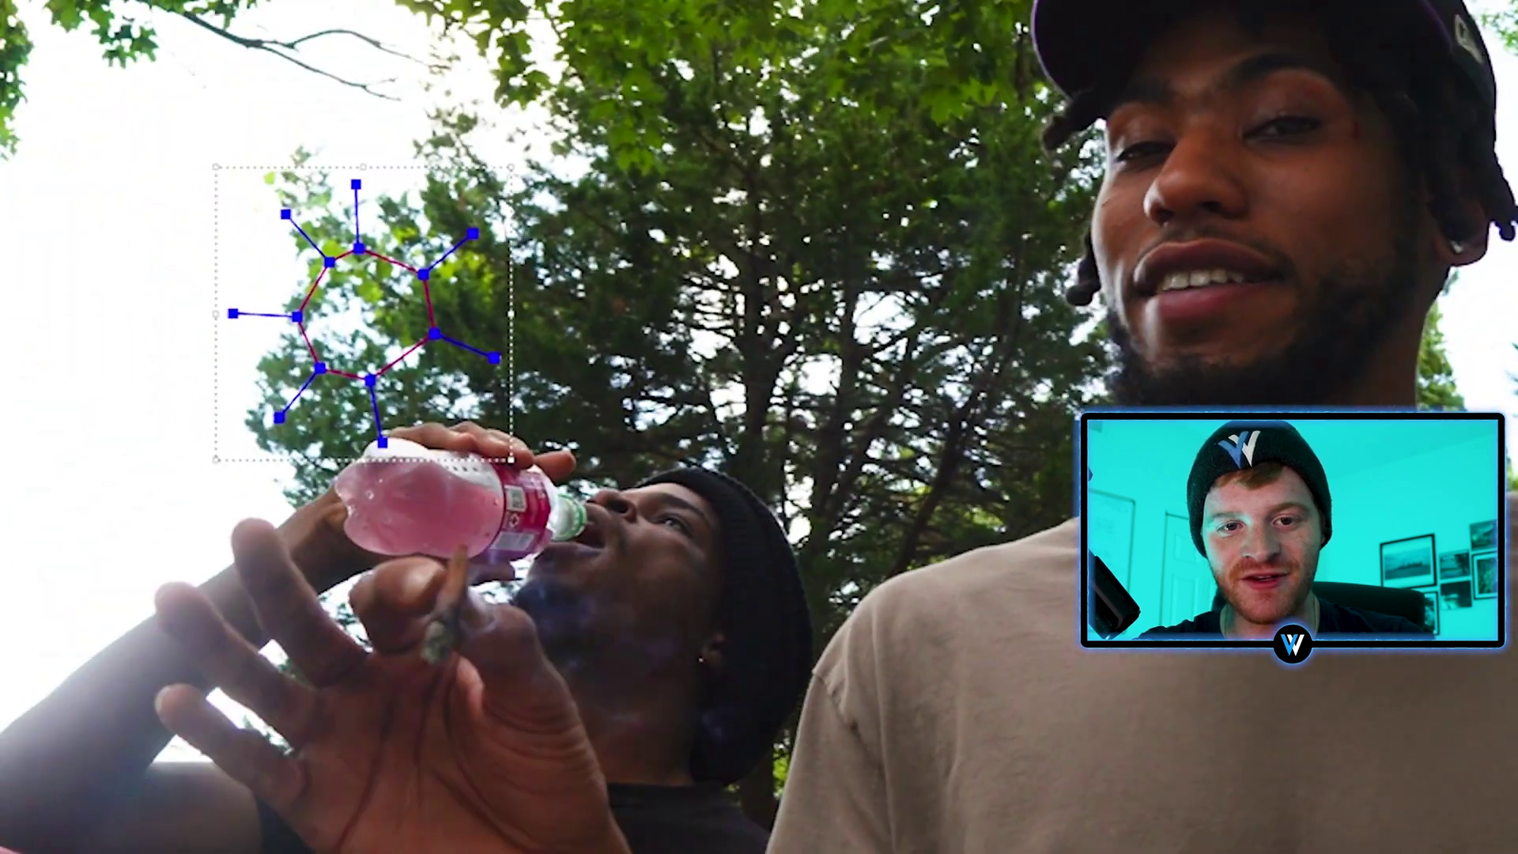
mouse_move(1186, 853)
left_mouse_down()
mouse_move(959, 853)
mouse_move(407, 538)
left_mouse_up()
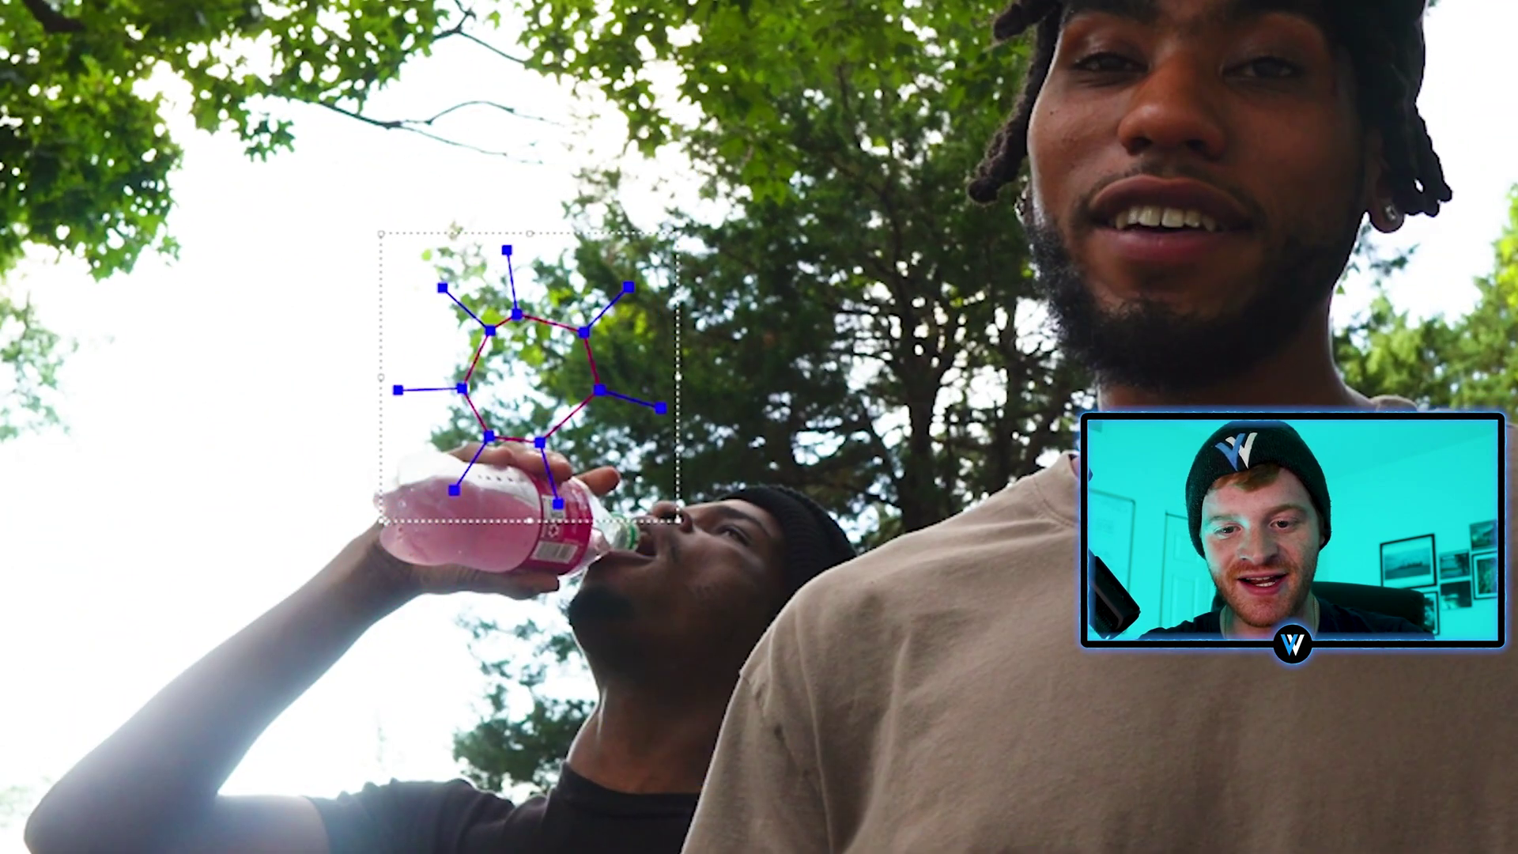
left_click_drag(1170, 853, 933, 853)
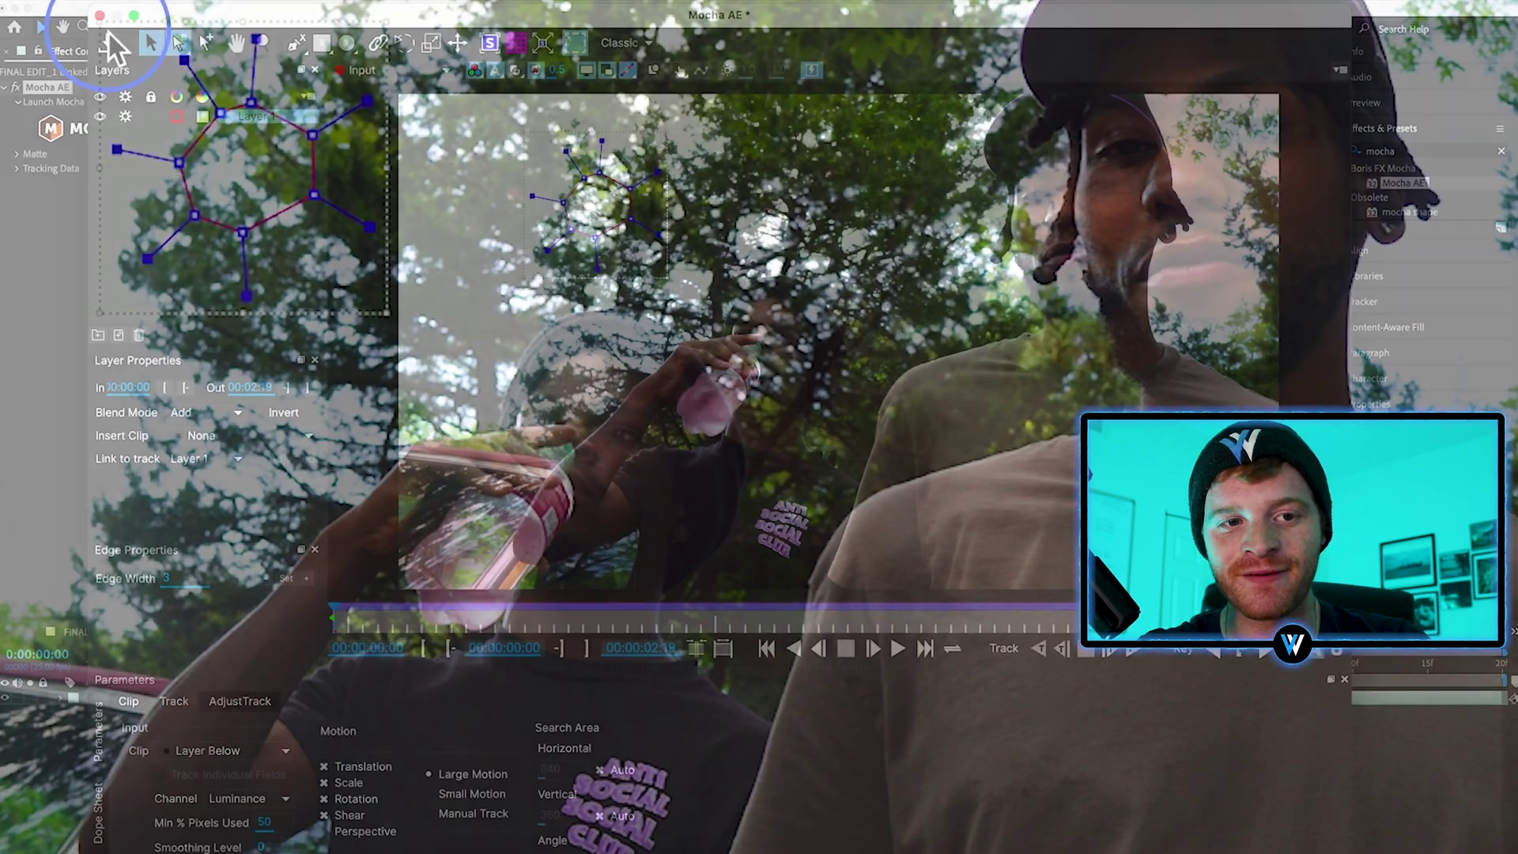
left_click(109, 46)
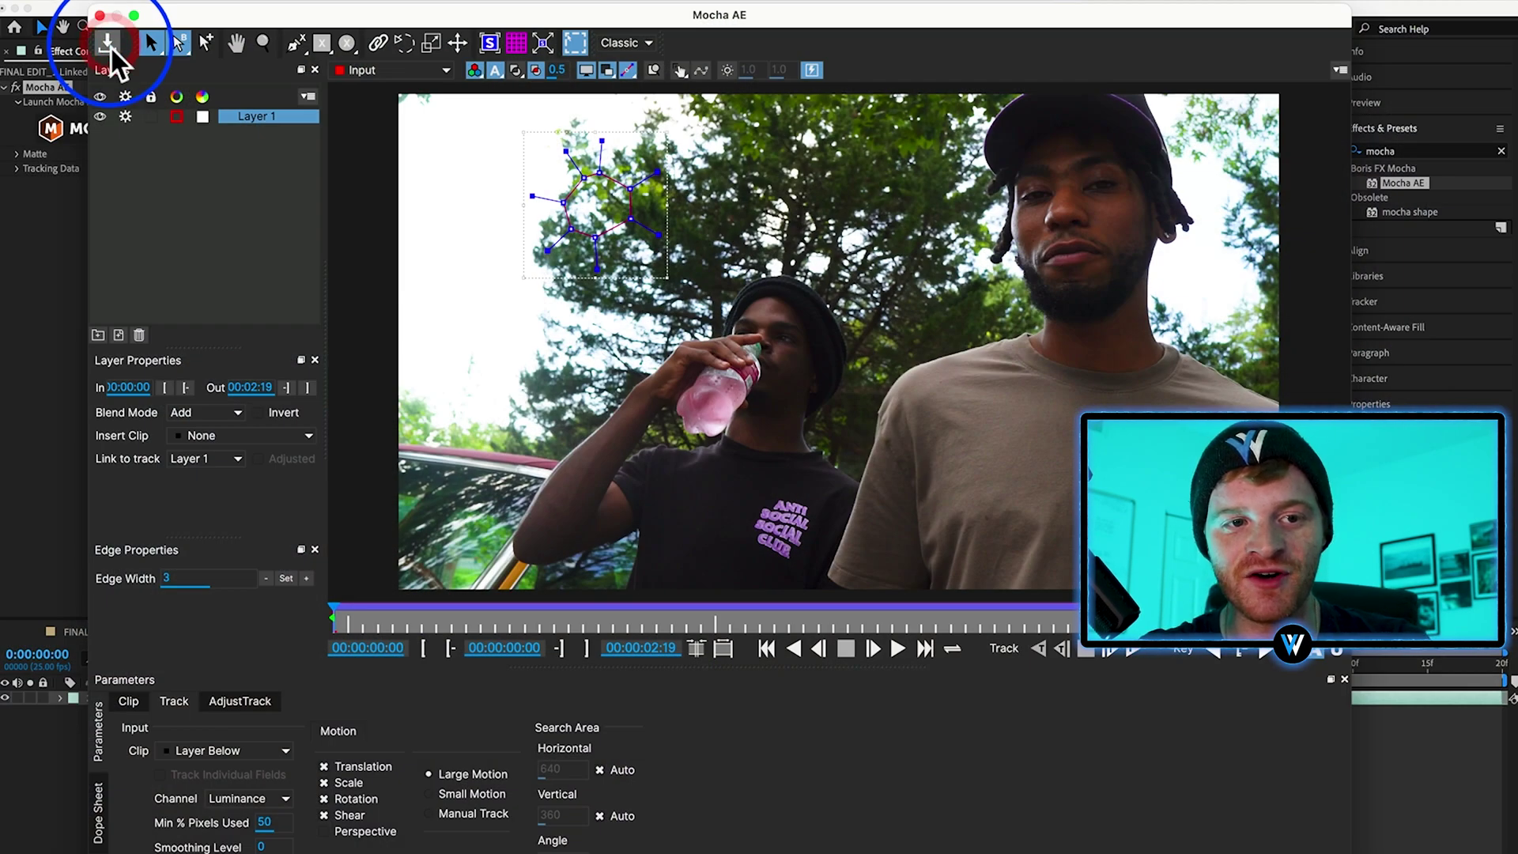
left_click(101, 16)
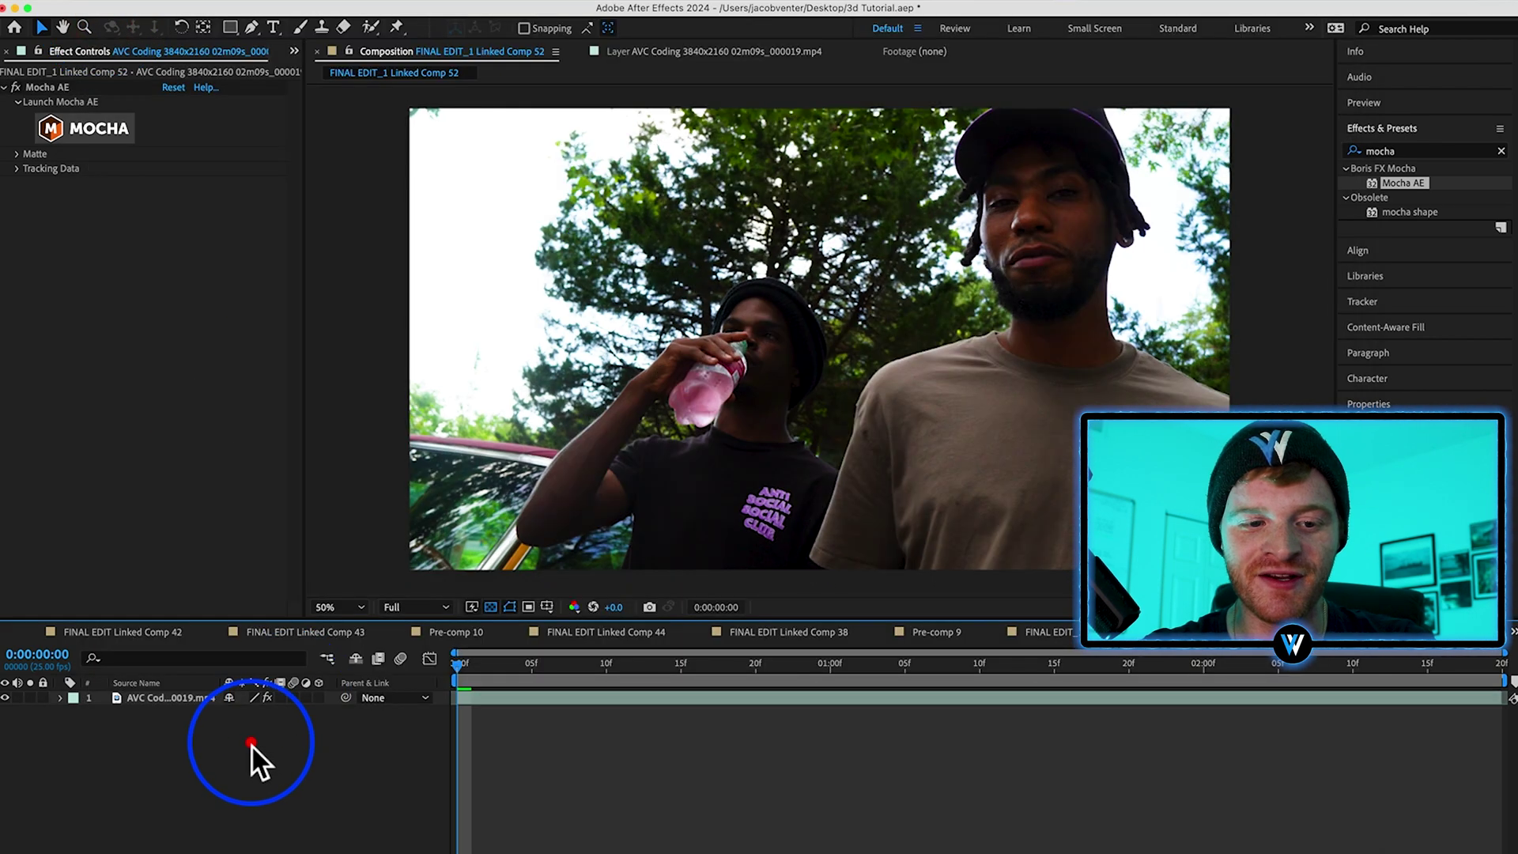
Add a null object to the composition and create track data from Layer 1 in the footage's Mocha AE effect
right_click(253, 743)
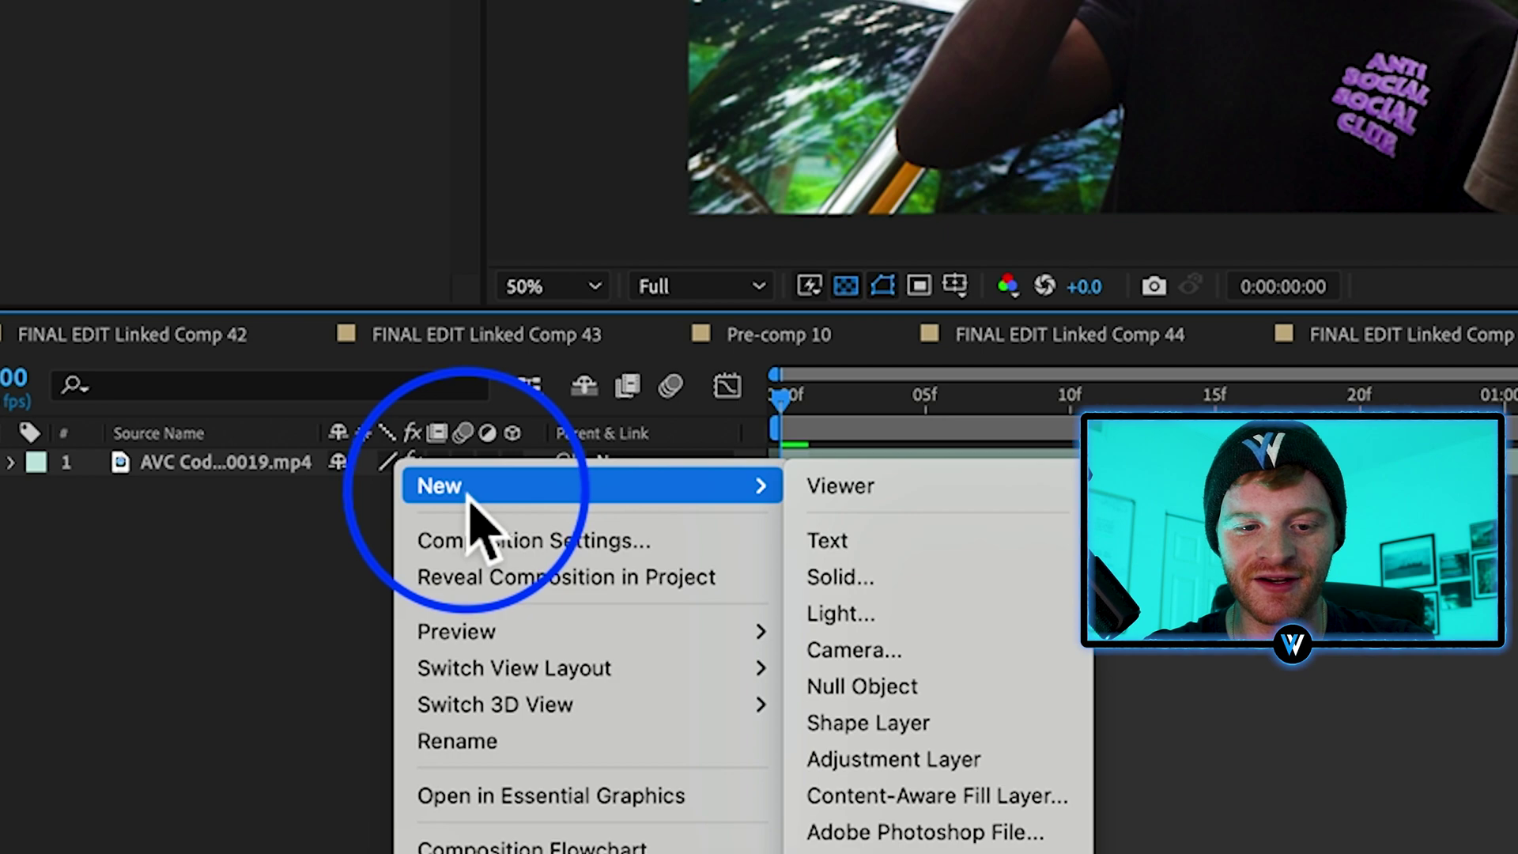
left_click(891, 688)
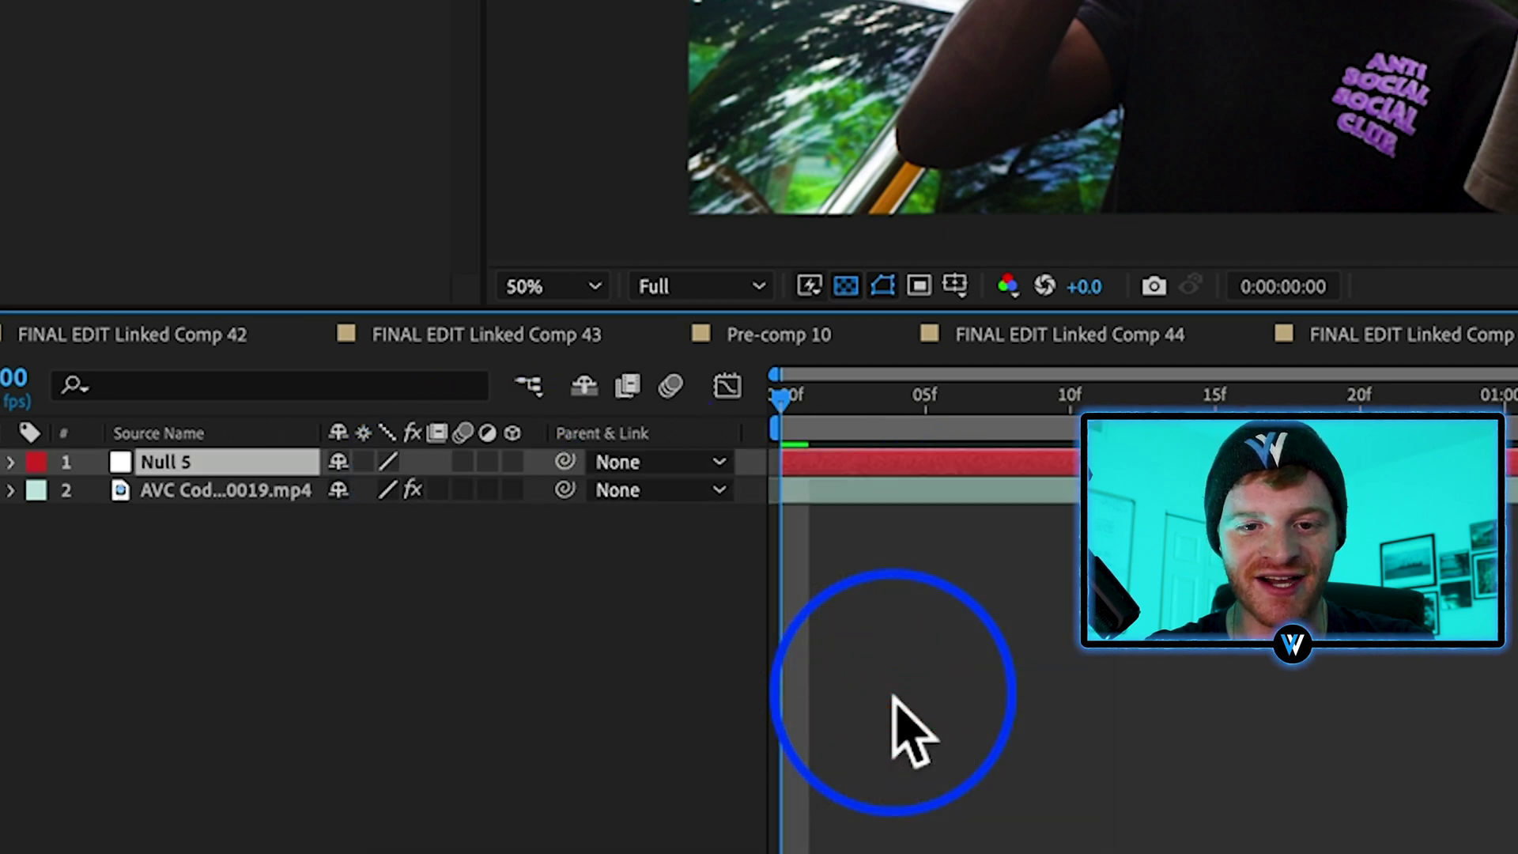
left_click(176, 494)
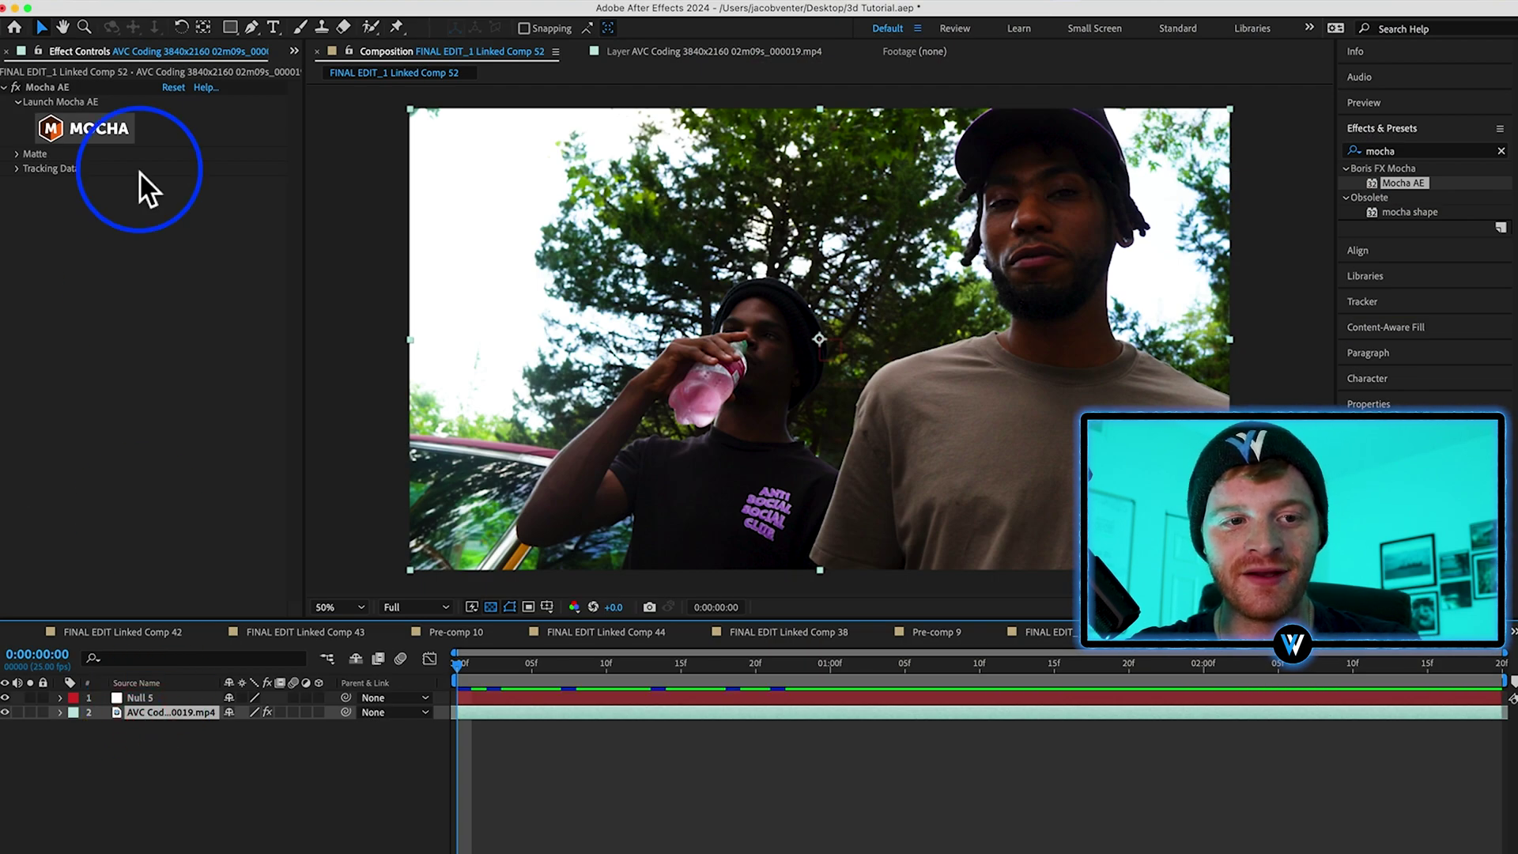
left_click(16, 169)
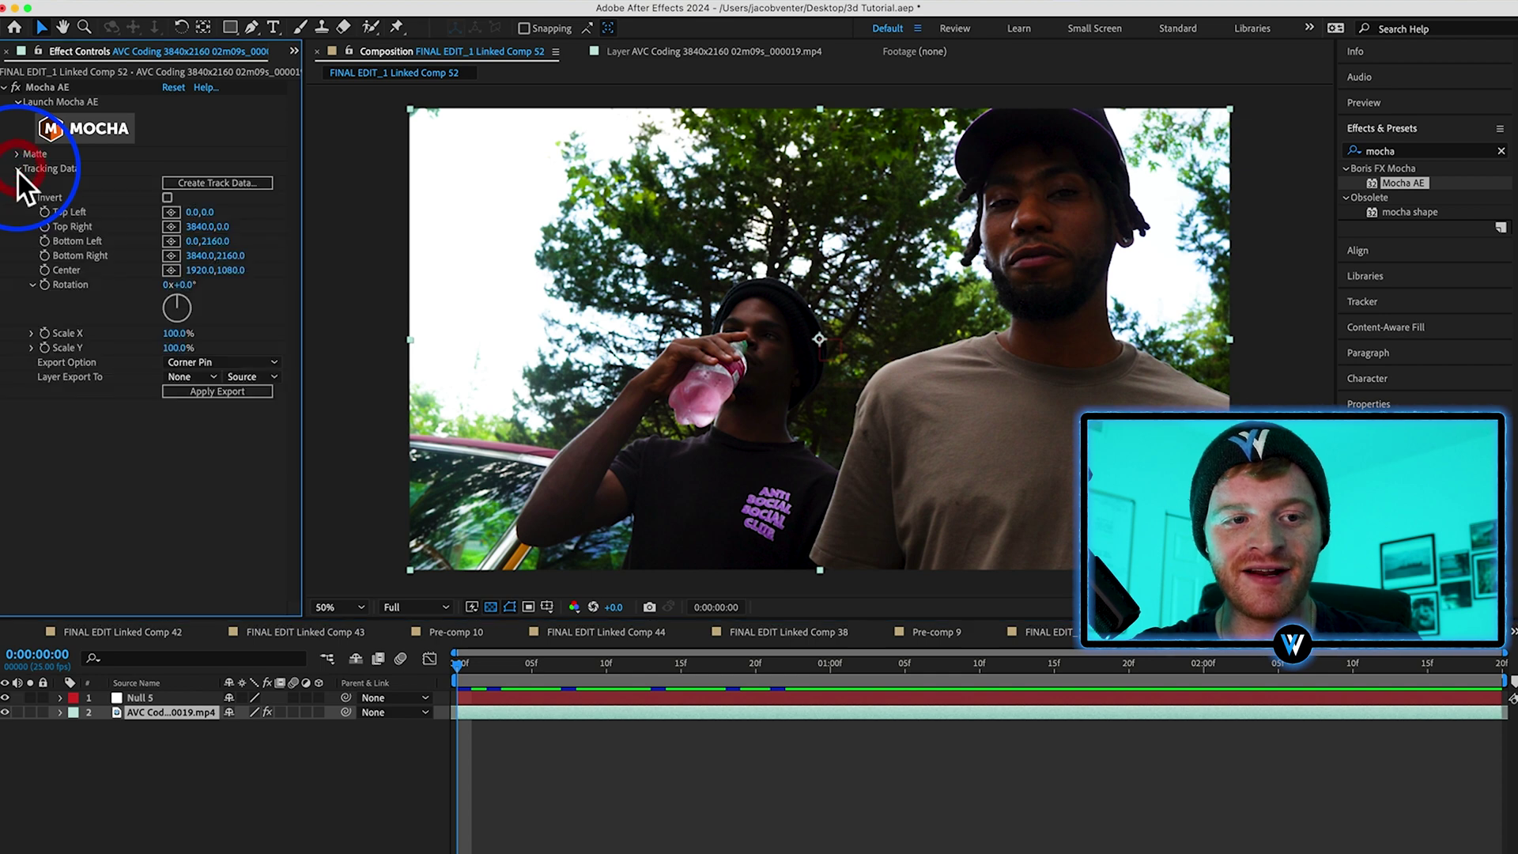
left_click(235, 185)
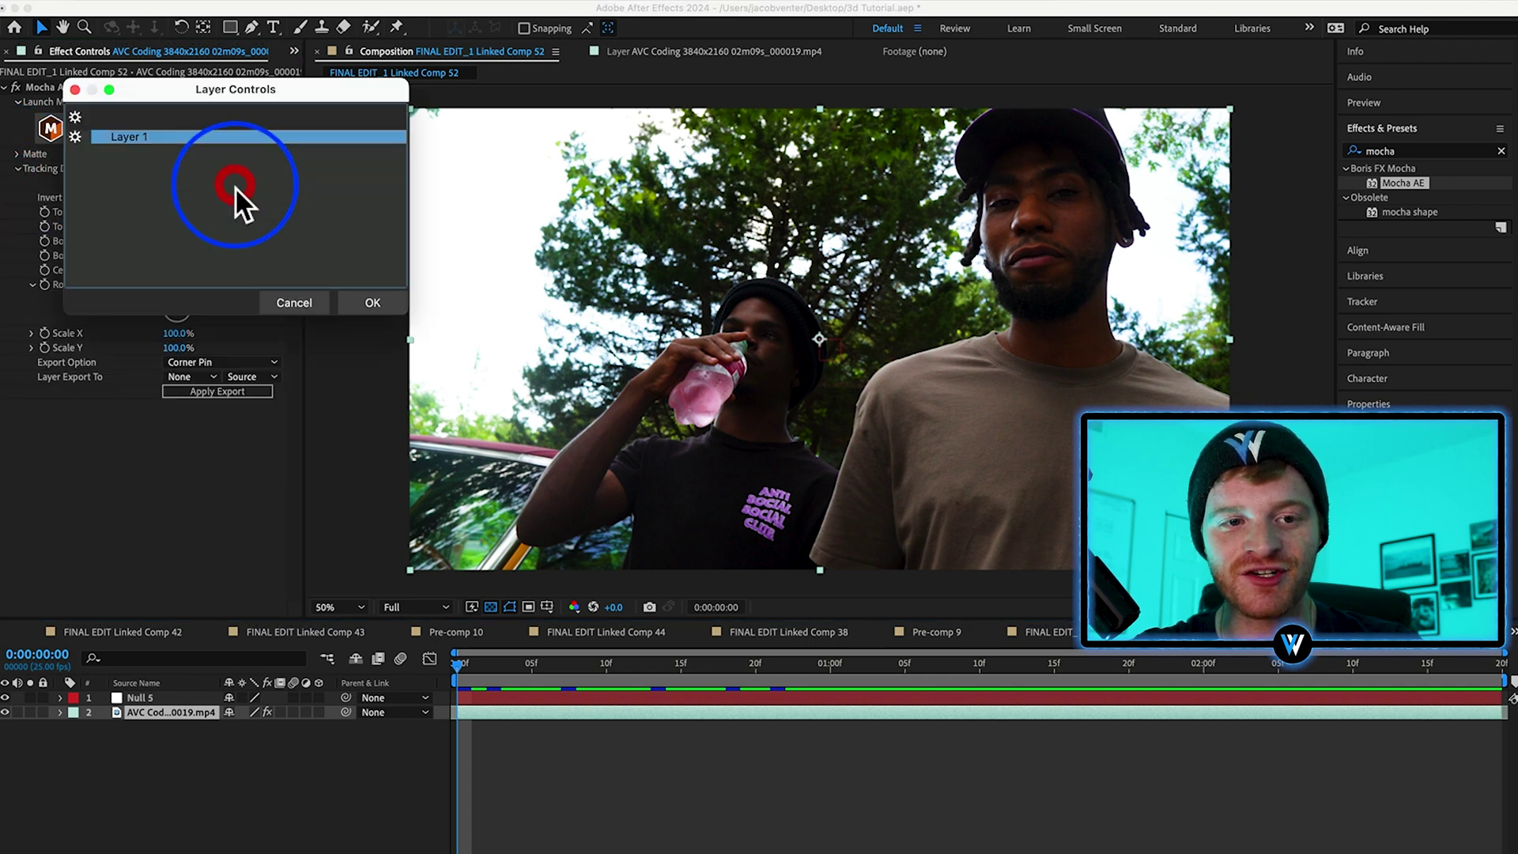
left_click(371, 302)
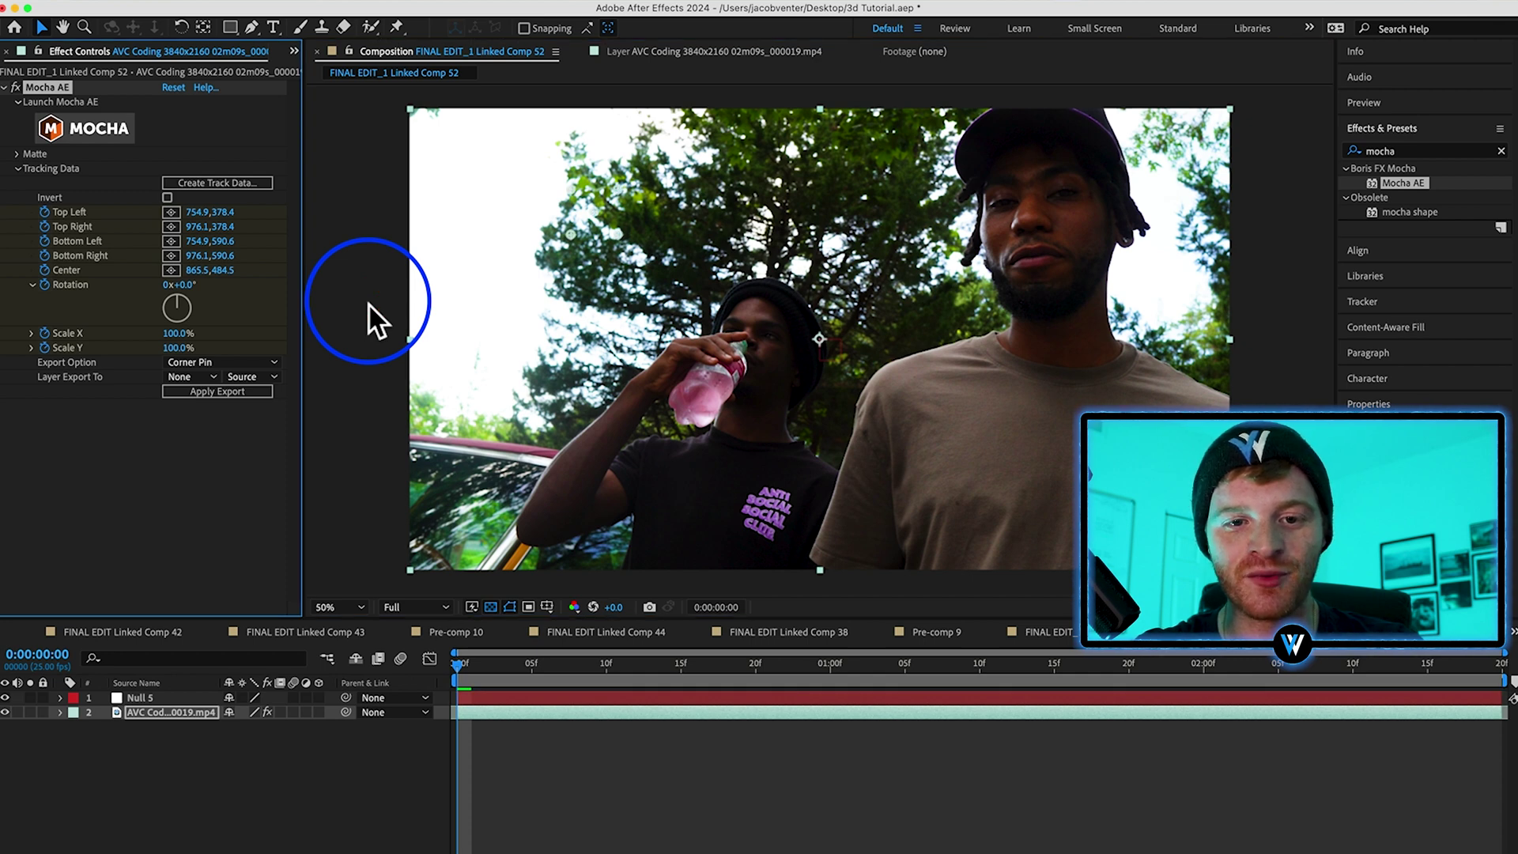
Export the track data to Null 5 as Corner Pin (Support Motion Blur) and select the null layer
left_click(193, 377)
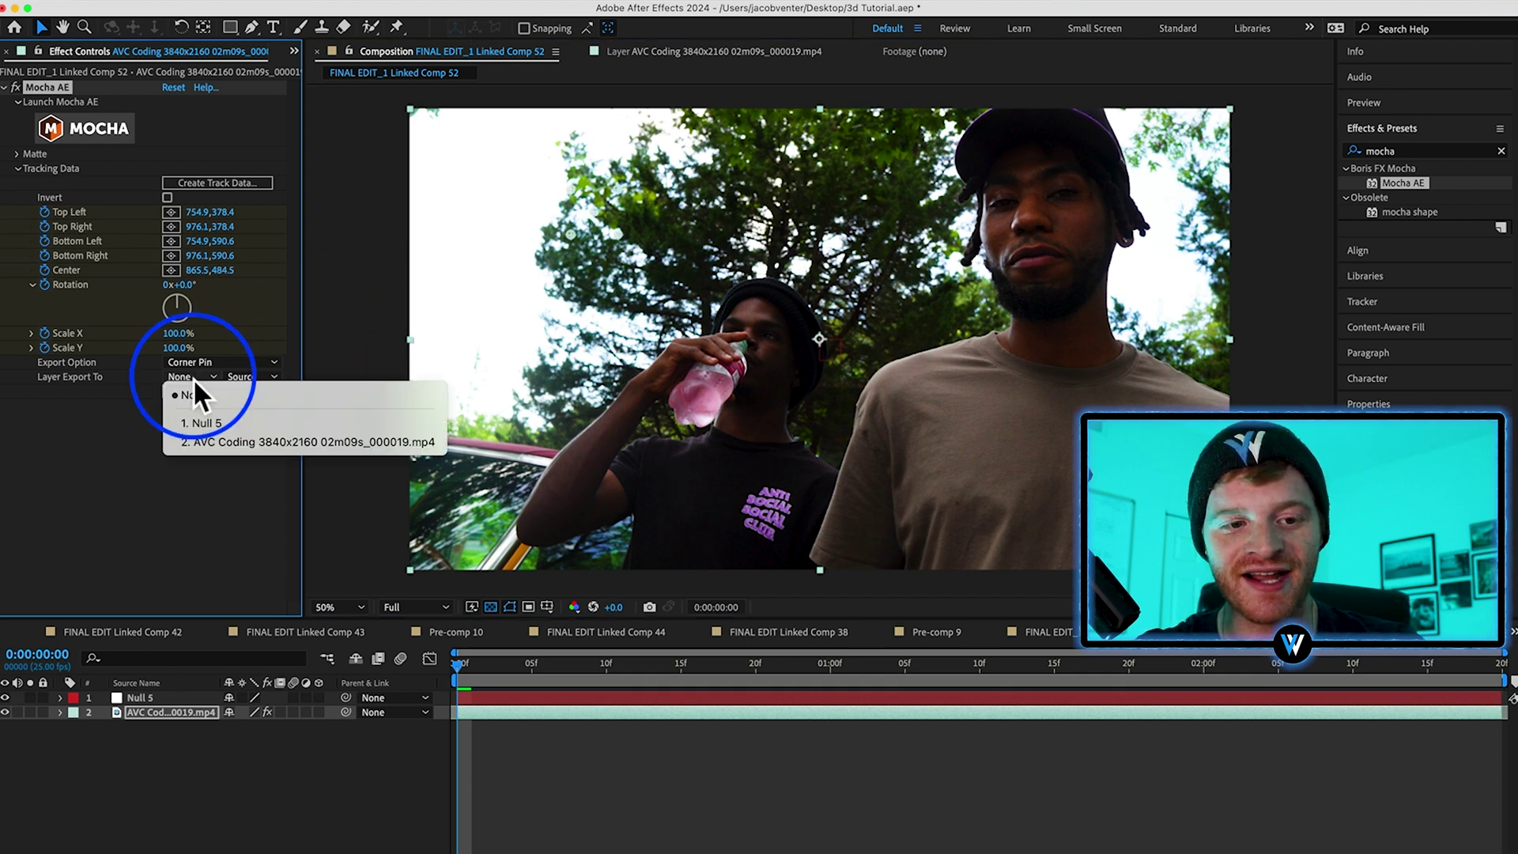
left_click(207, 425)
left_click(248, 363)
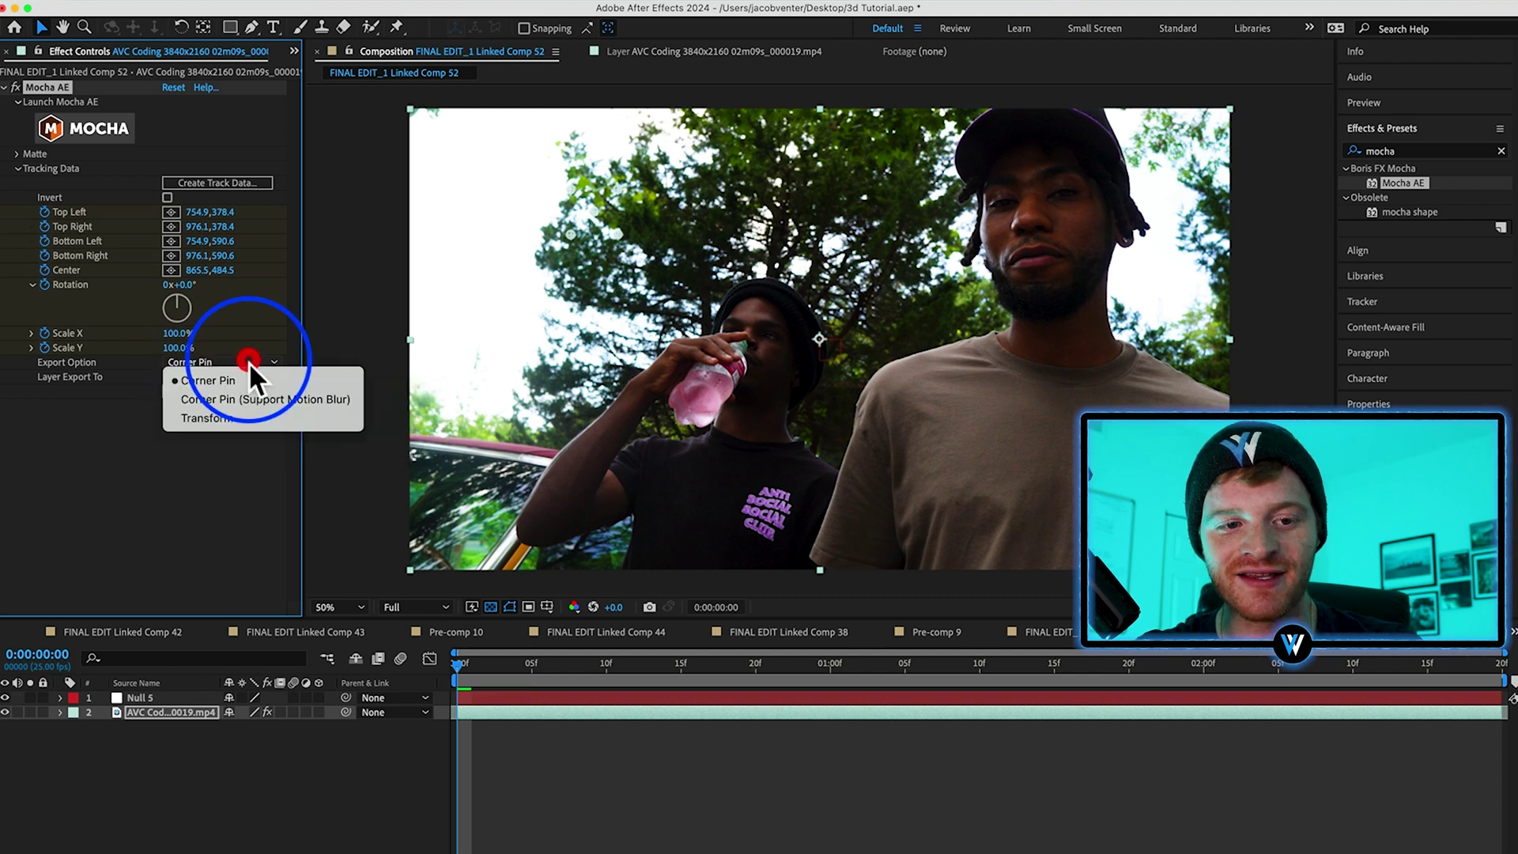
left_click(262, 400)
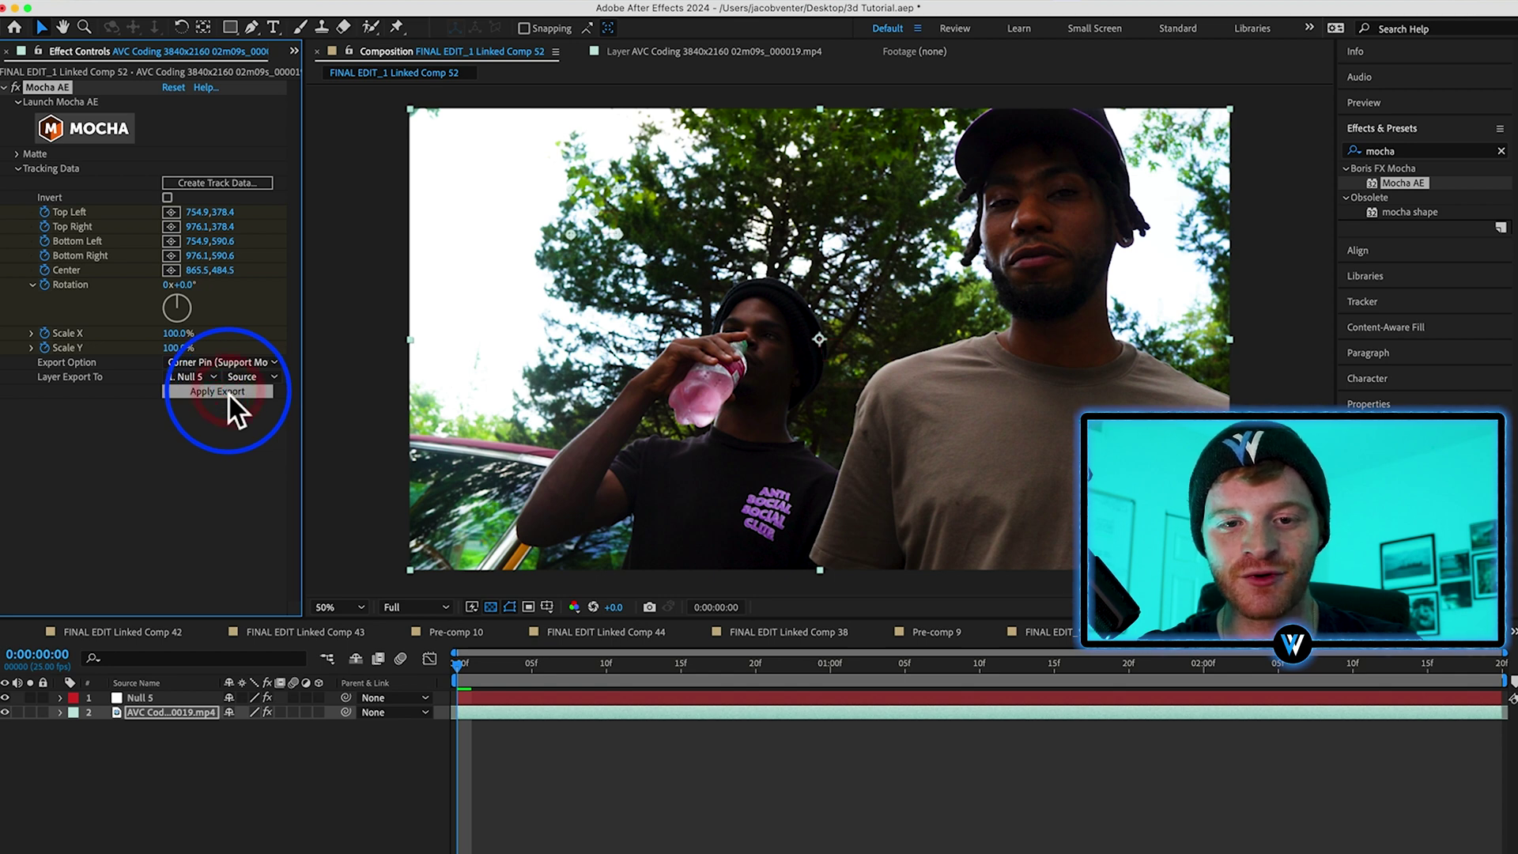
left_click(227, 393)
left_click(168, 709)
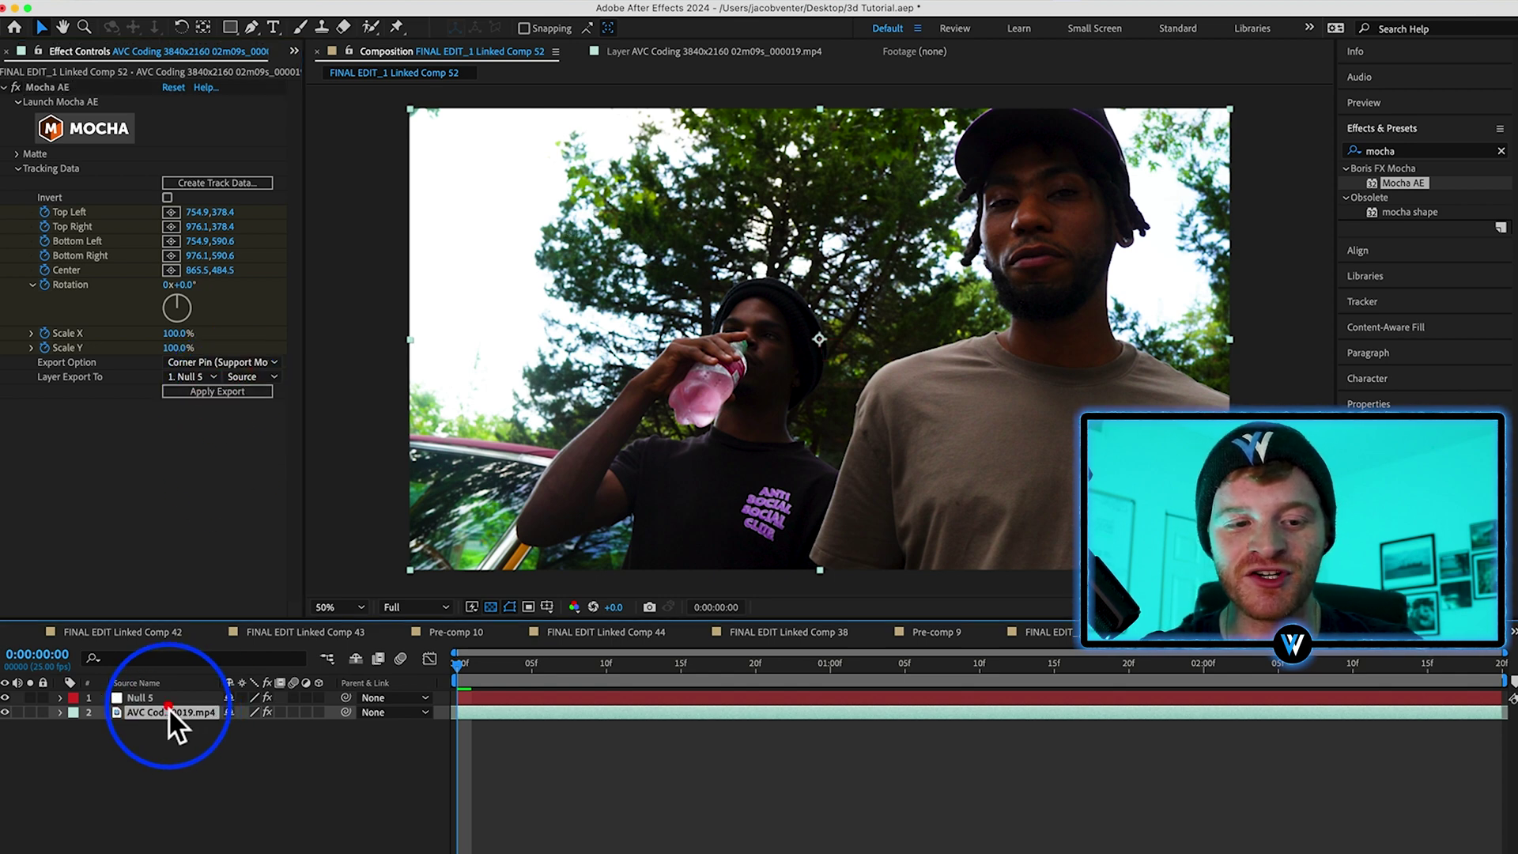
left_click(157, 698)
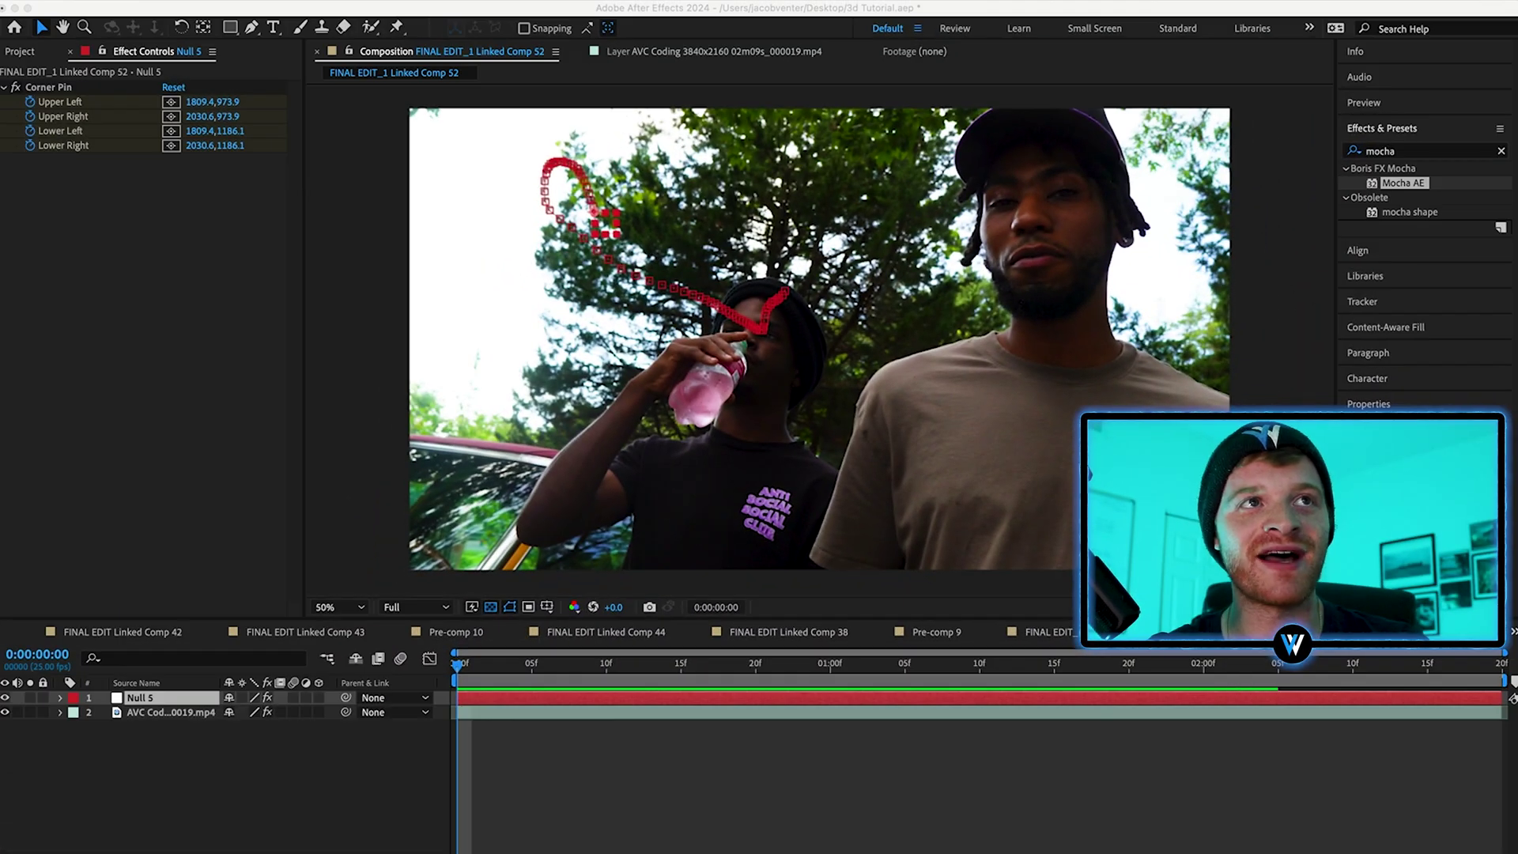
Import the Sprite bottle PNG into the composition, scale it down over the bright sky, and parent its layer to Null 5
left_click_drag(604, 398, 601, 395)
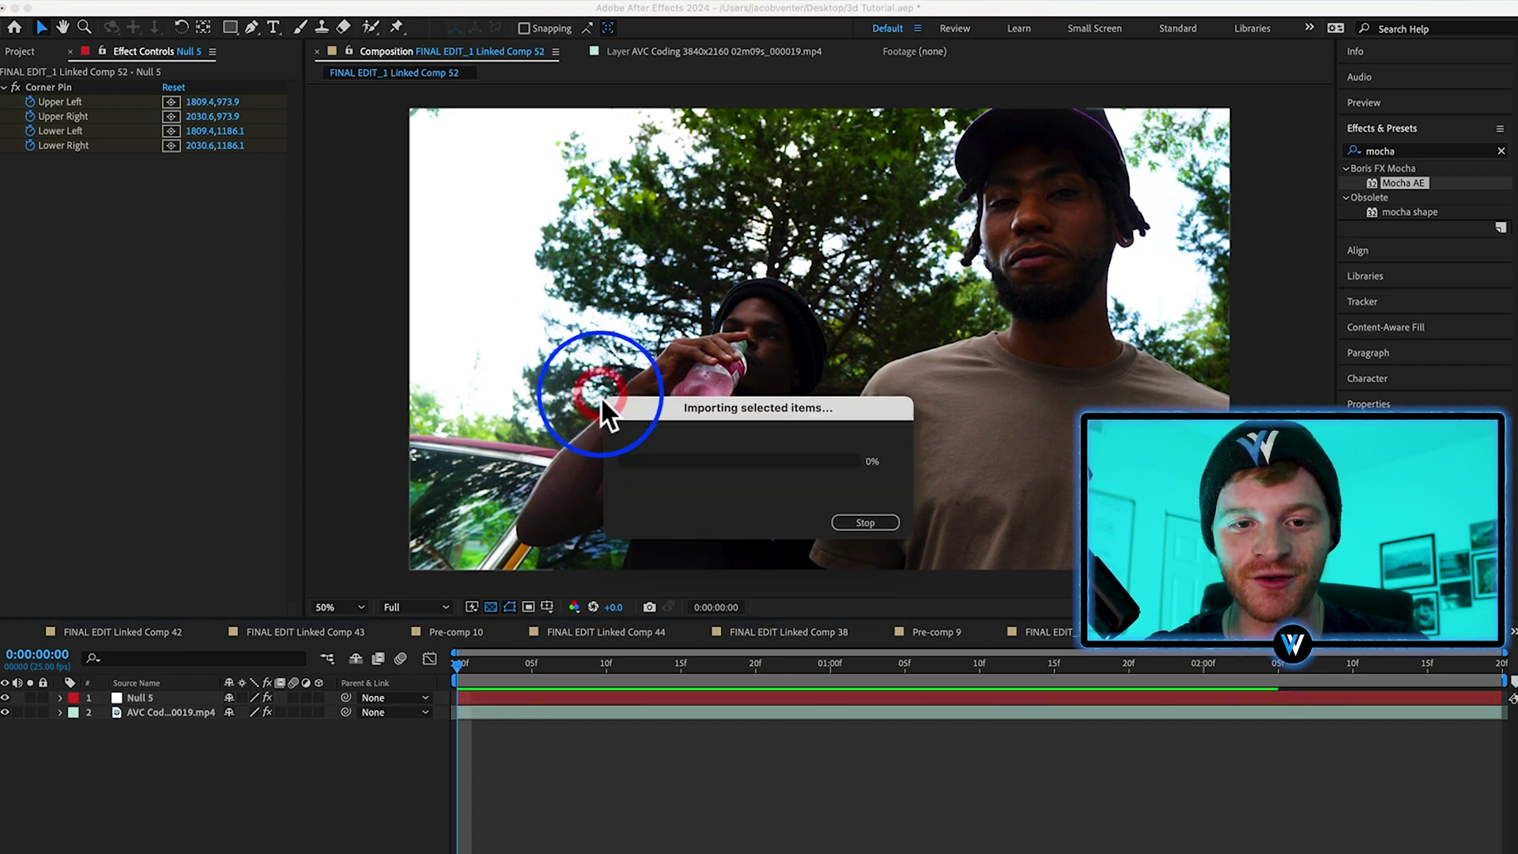
left_click_drag(830, 343, 703, 242)
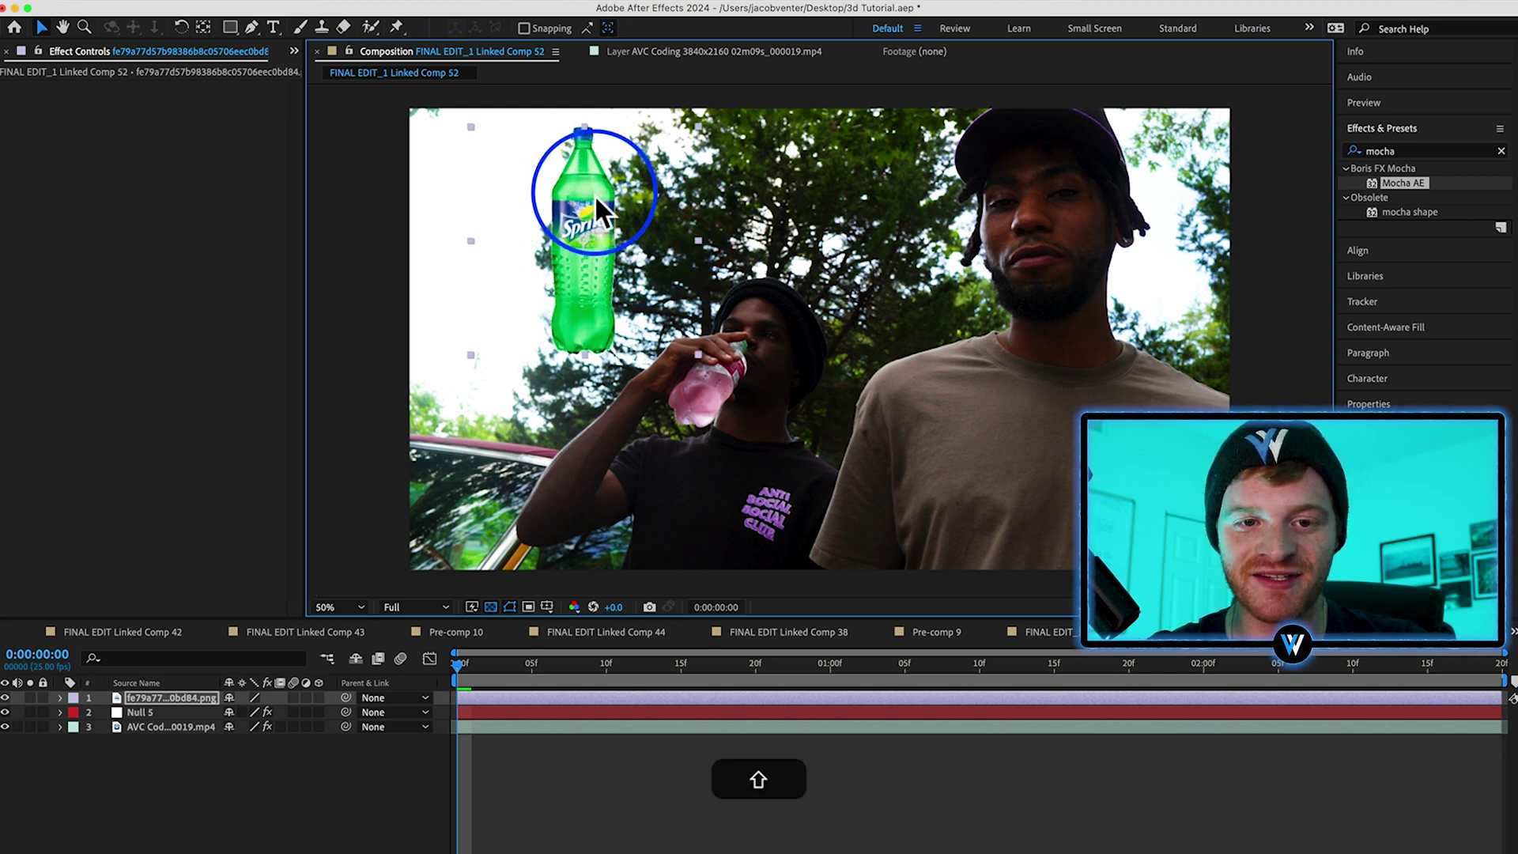
left_click_drag(595, 194, 535, 186)
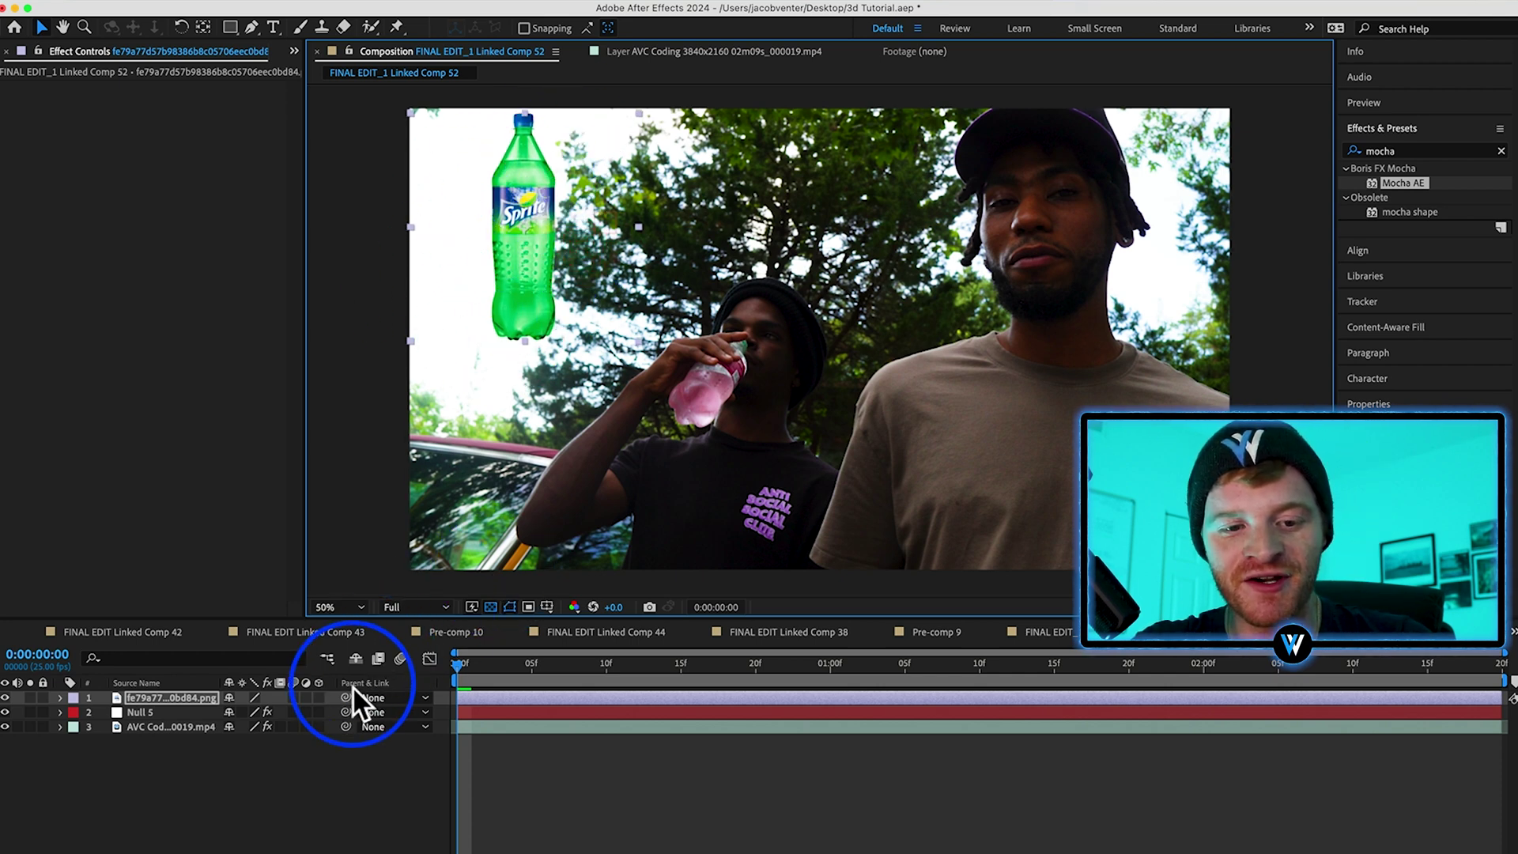
left_click_drag(345, 695, 193, 715)
Play back the bottle's tracked motion, and move the bottle up into the sky gap between the trees and shrink it
key("space")
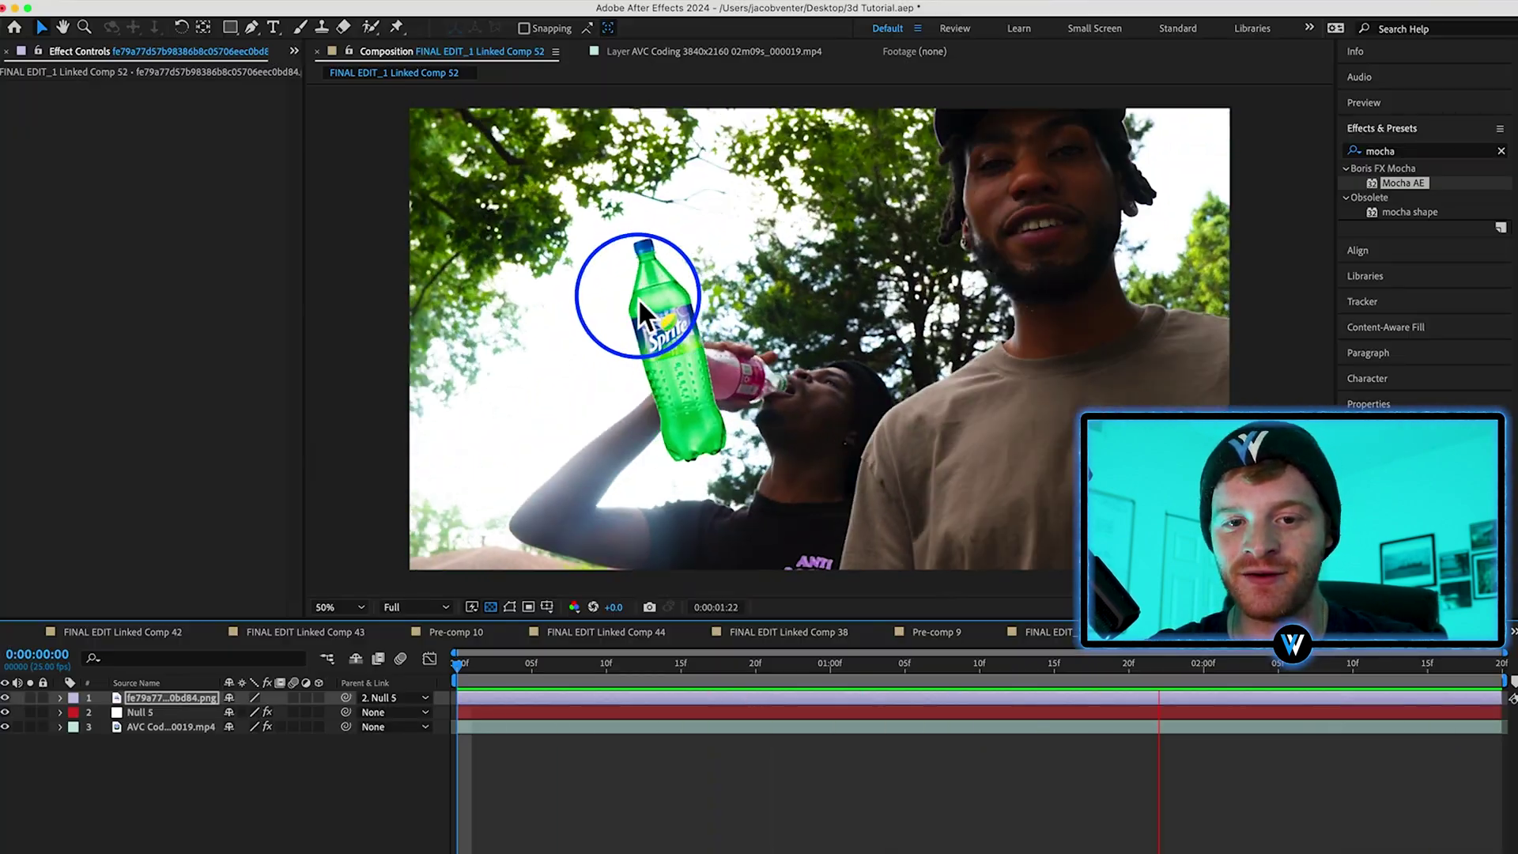
key("space")
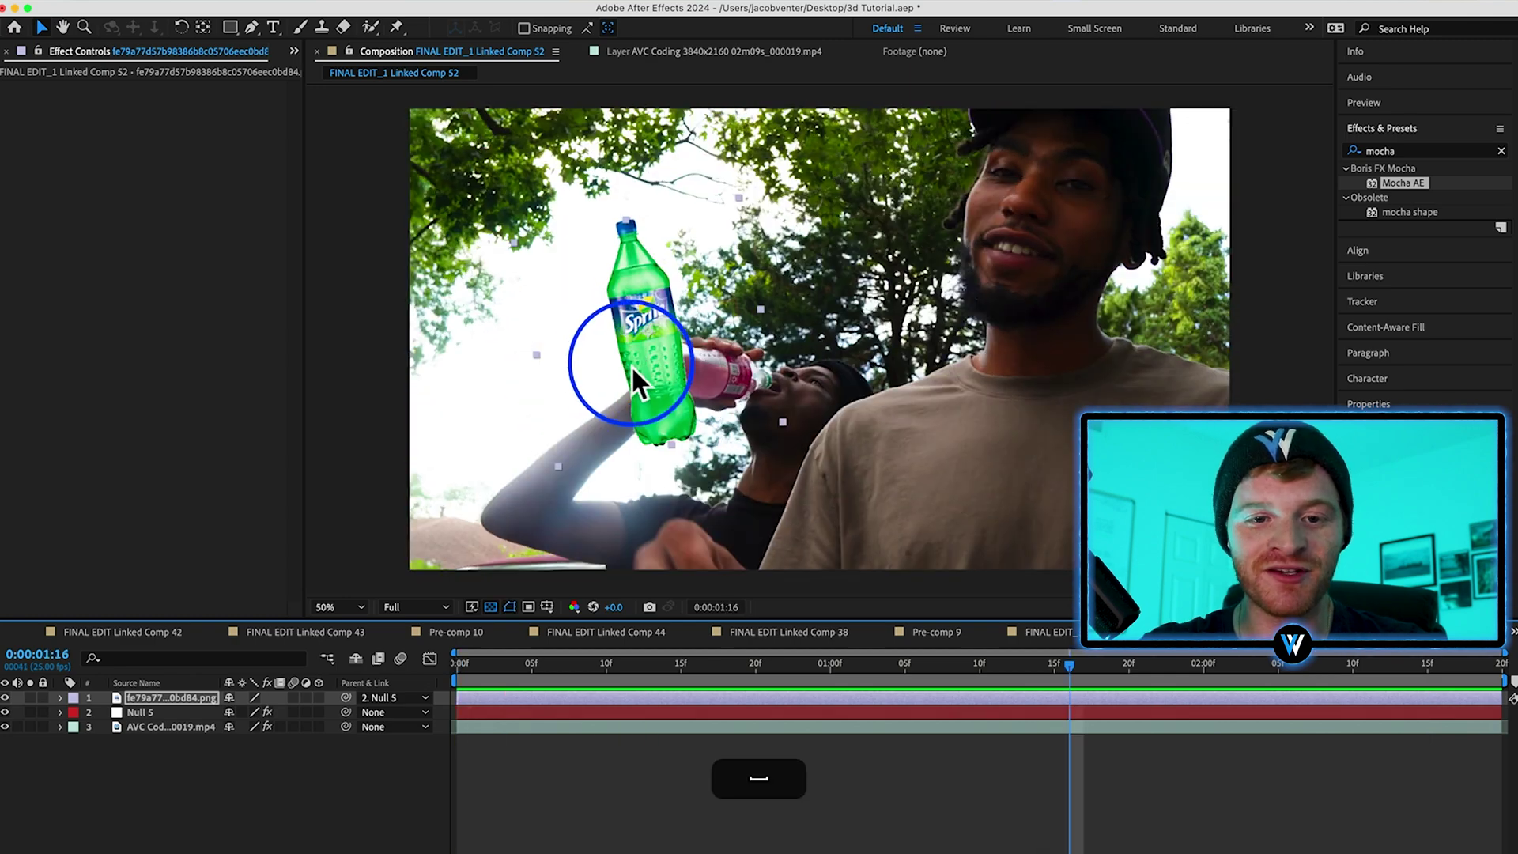
left_click_drag(661, 378, 600, 258)
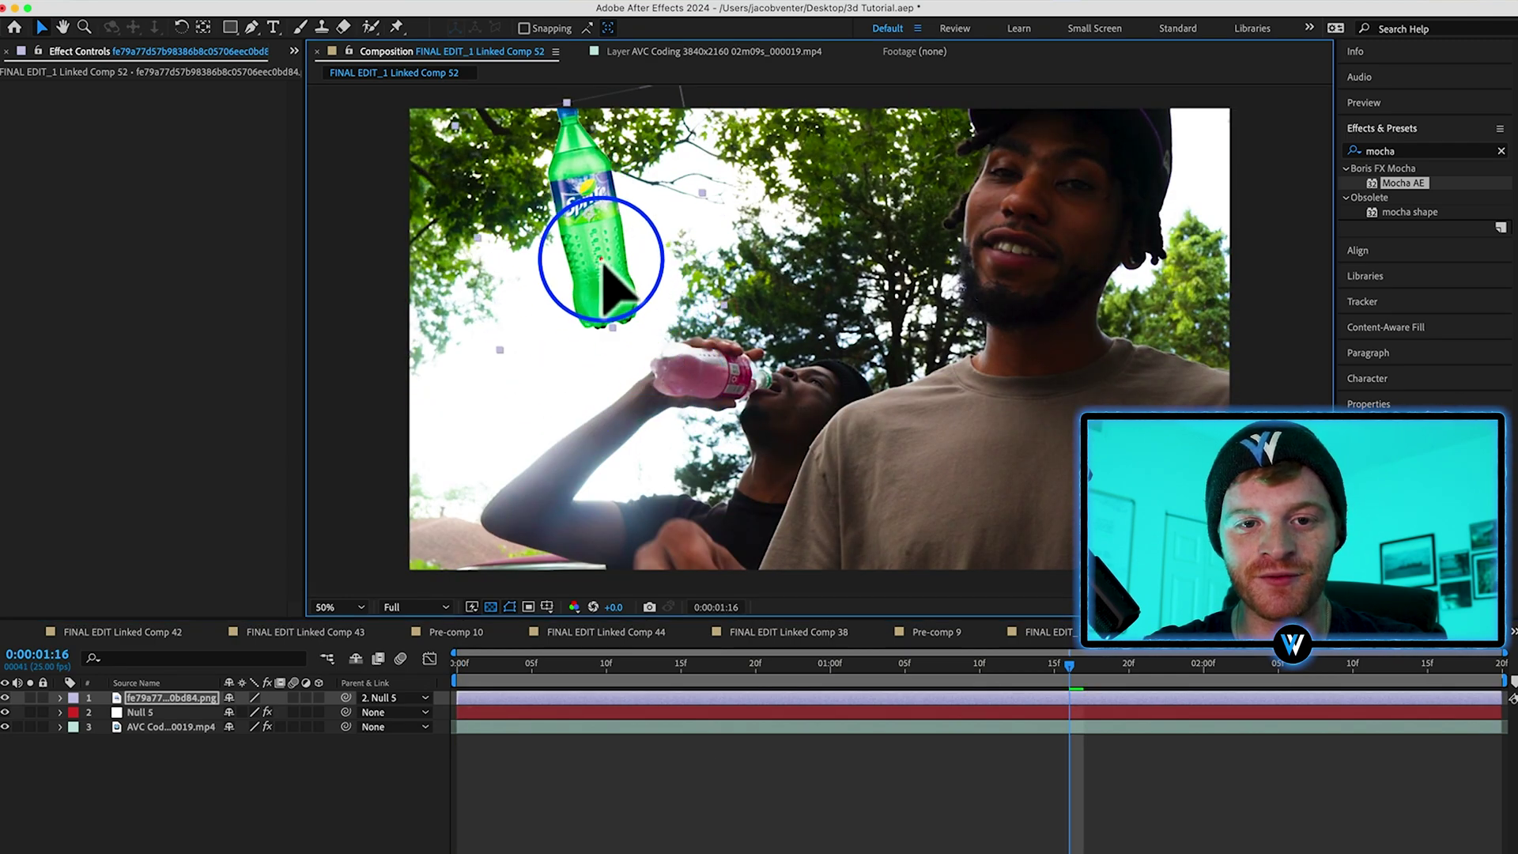
left_click_drag(694, 190, 672, 233)
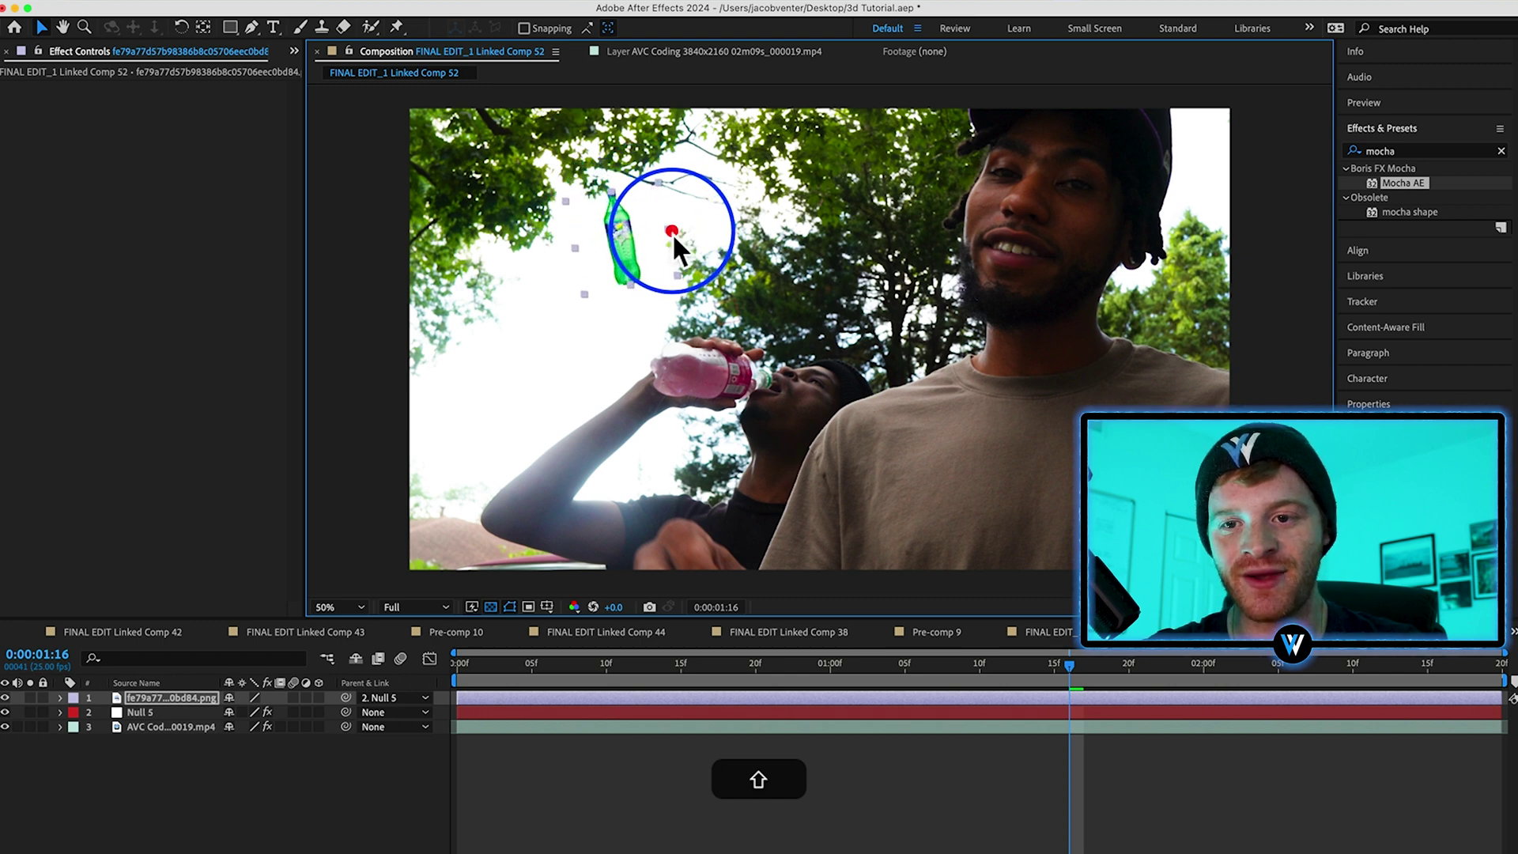
Apply Camera Lens Blur to the small bottle layer with a Blur Radius of 8
left_click(1498, 150)
left_click(1472, 150)
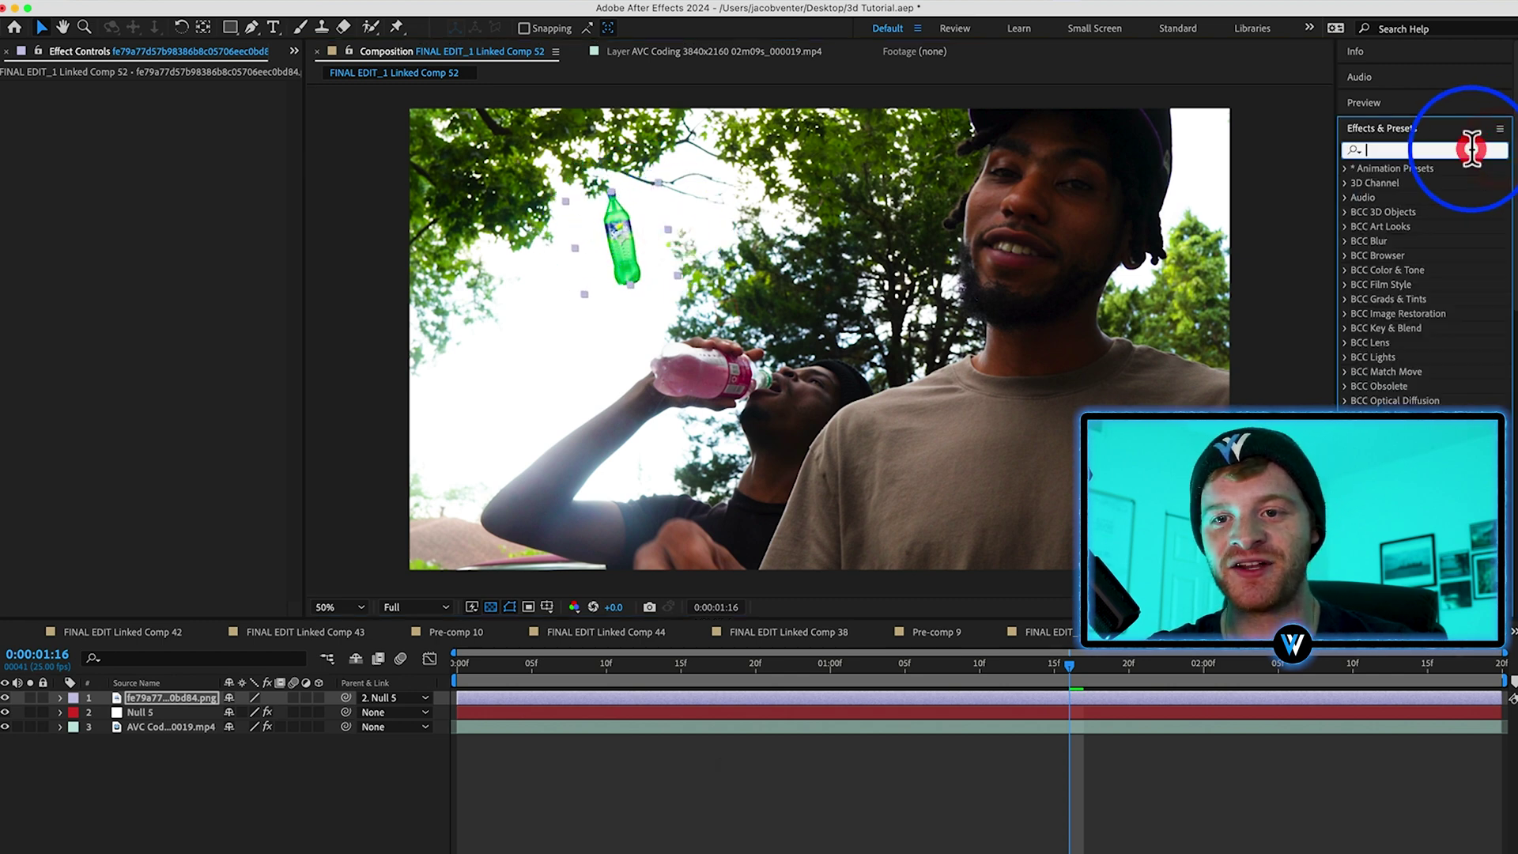
type("camera l")
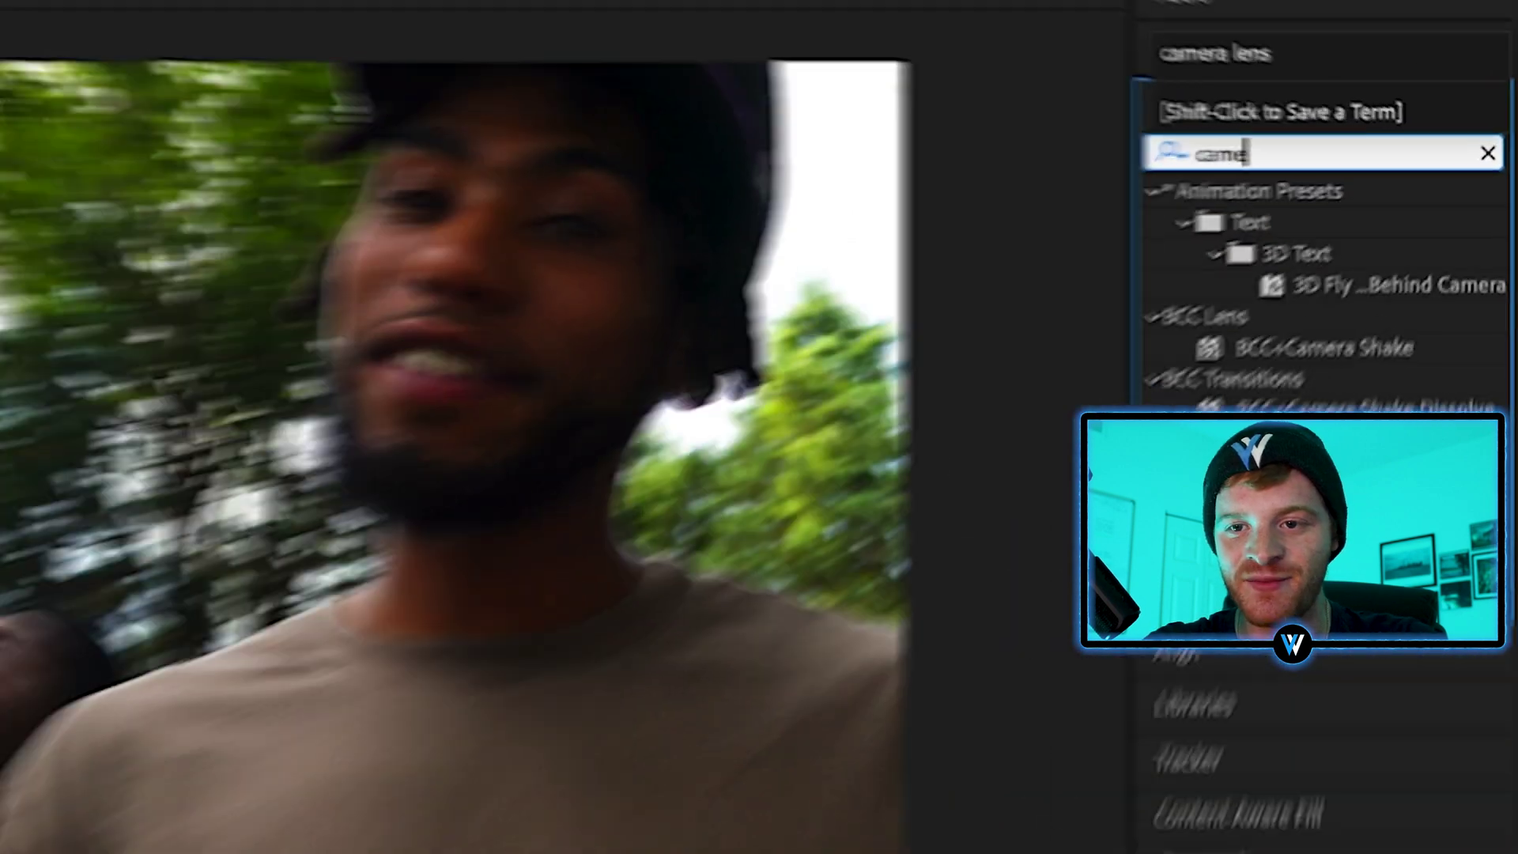
type("en")
left_click_drag(1344, 224, 599, 226)
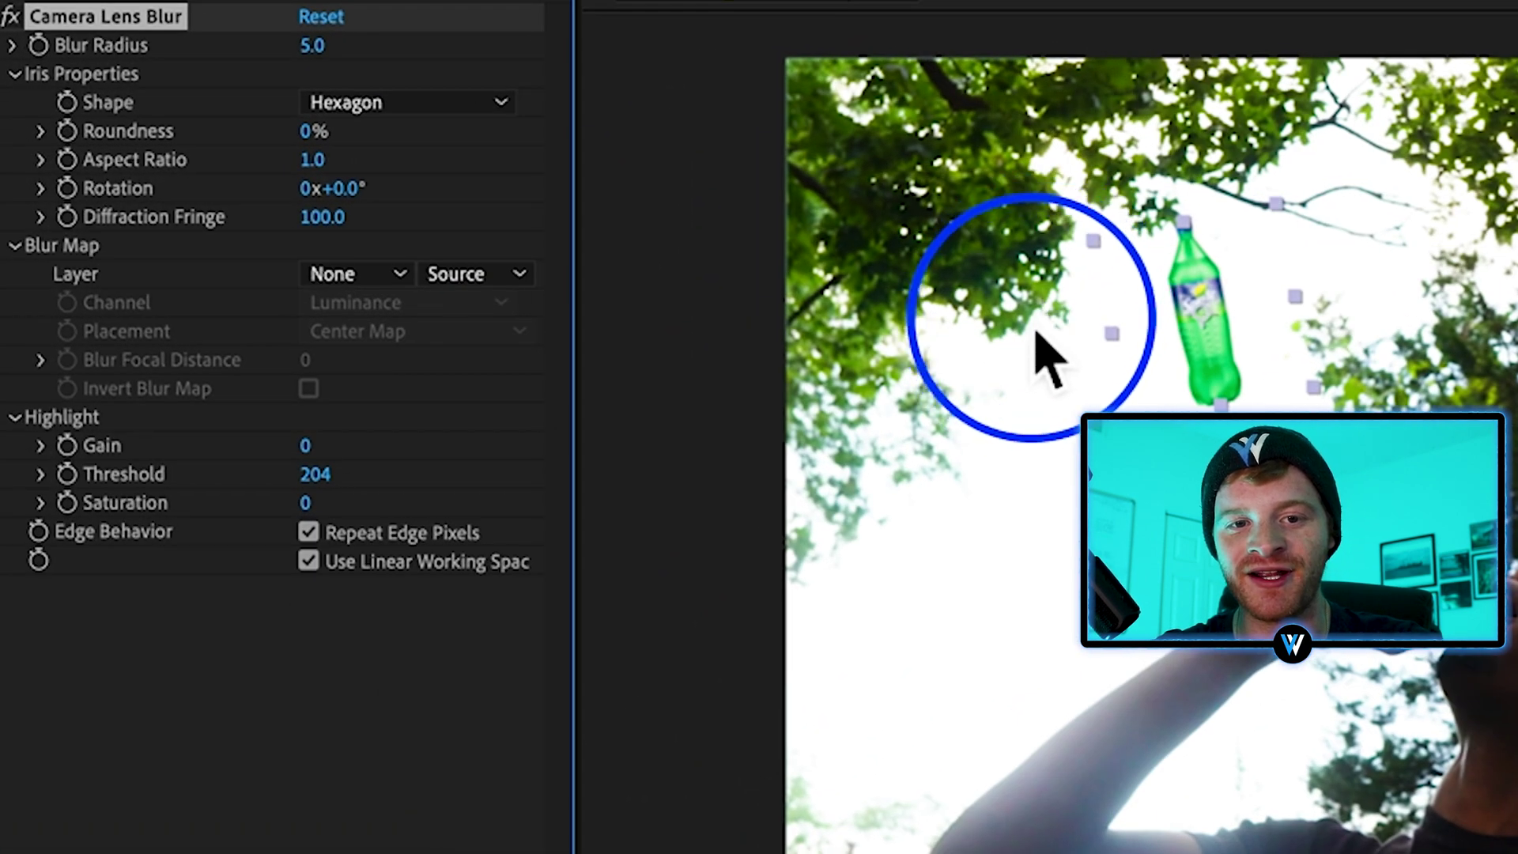
left_click(316, 45)
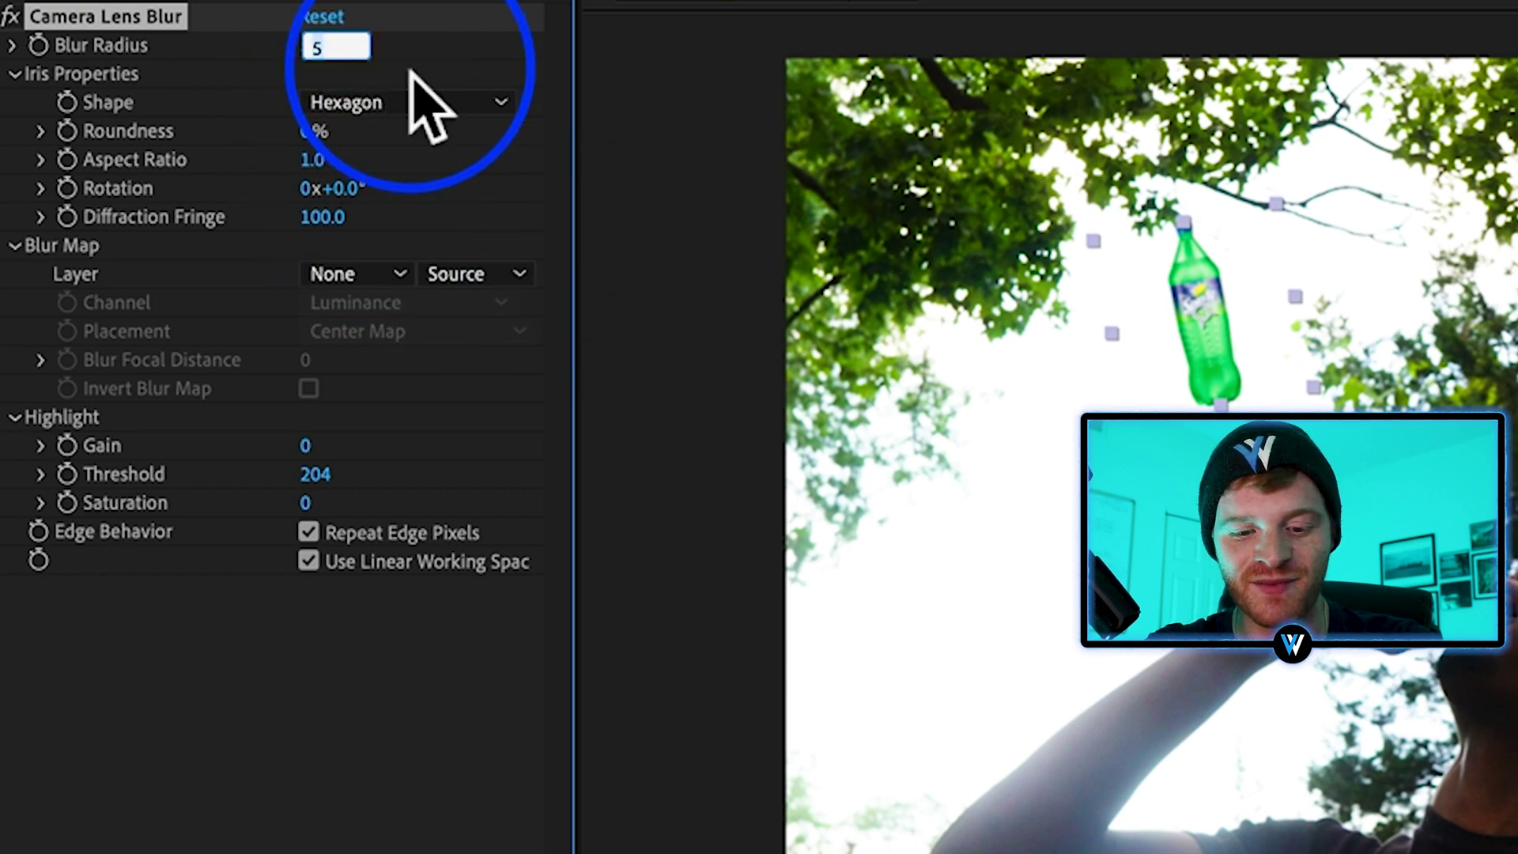
type("8")
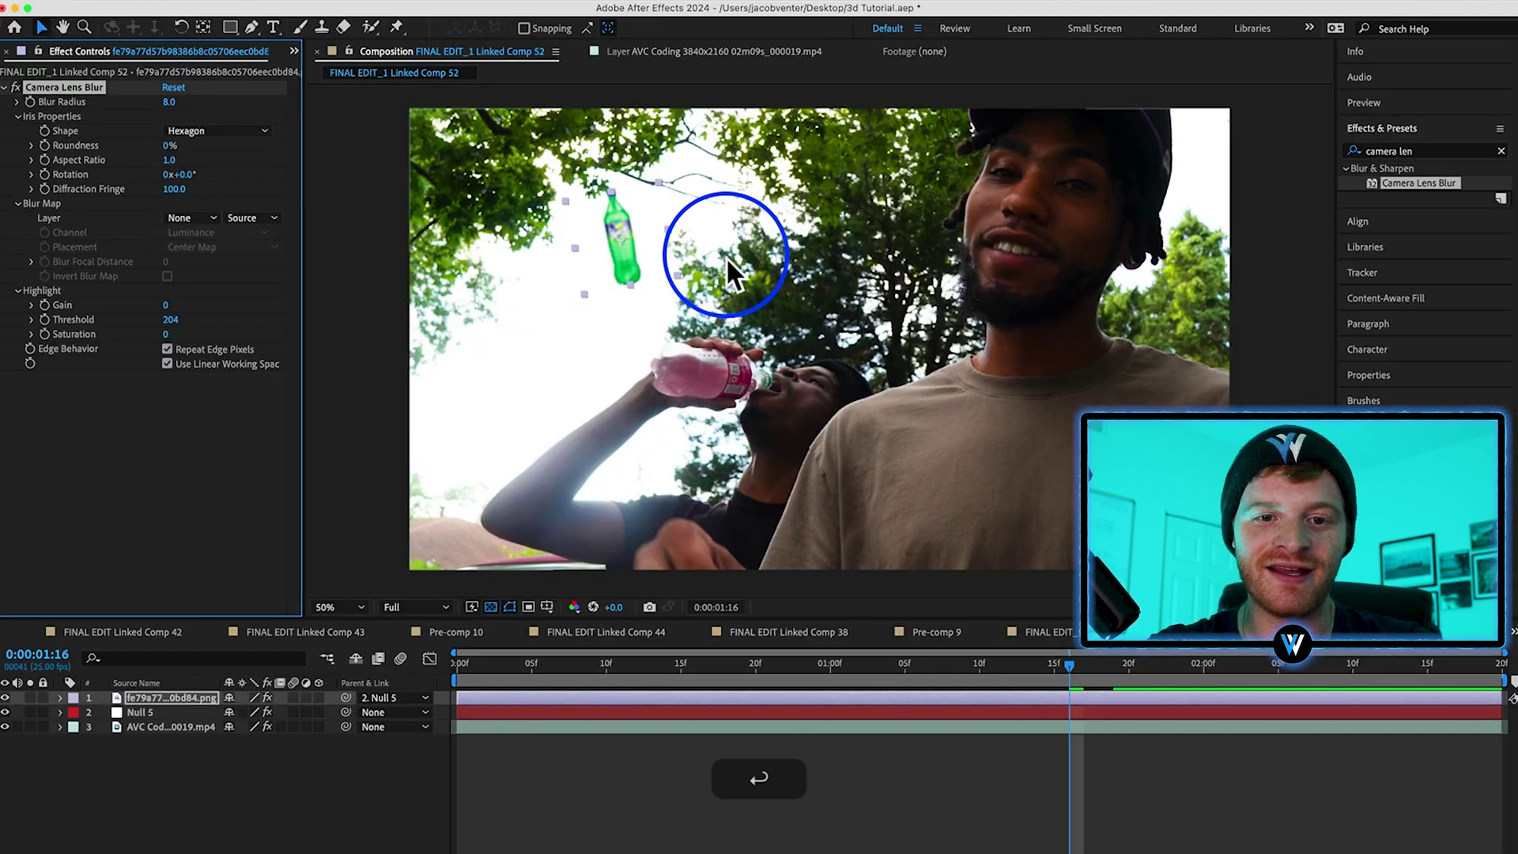
left_click(718, 838)
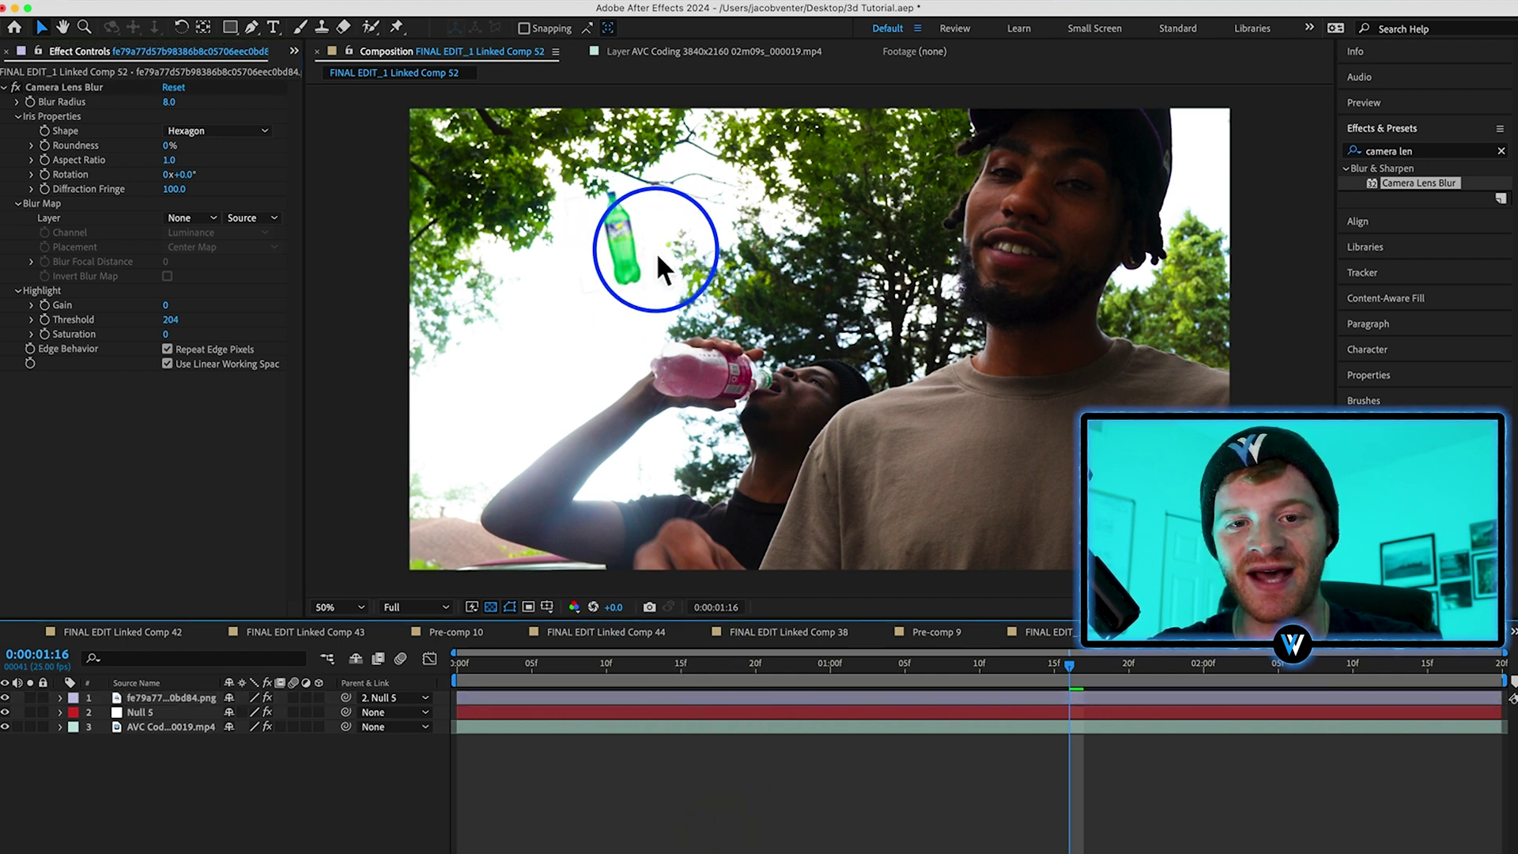
Duplicate the blurred bottle layer, and enlarge the copy and place it to the right of the small bottle
left_click(639, 251)
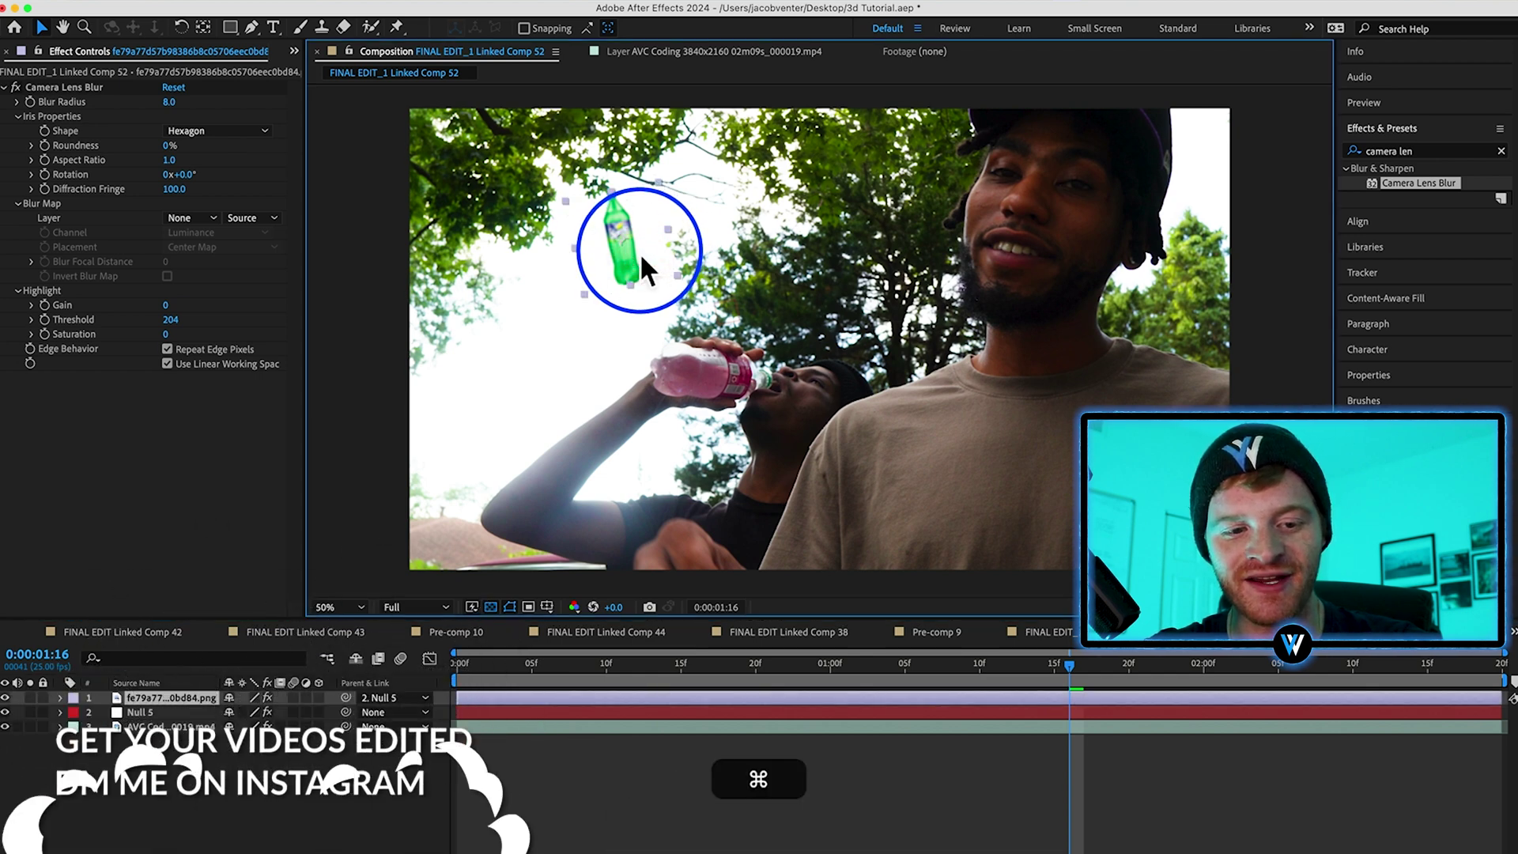
key("cmd+d")
left_click_drag(672, 230, 733, 225)
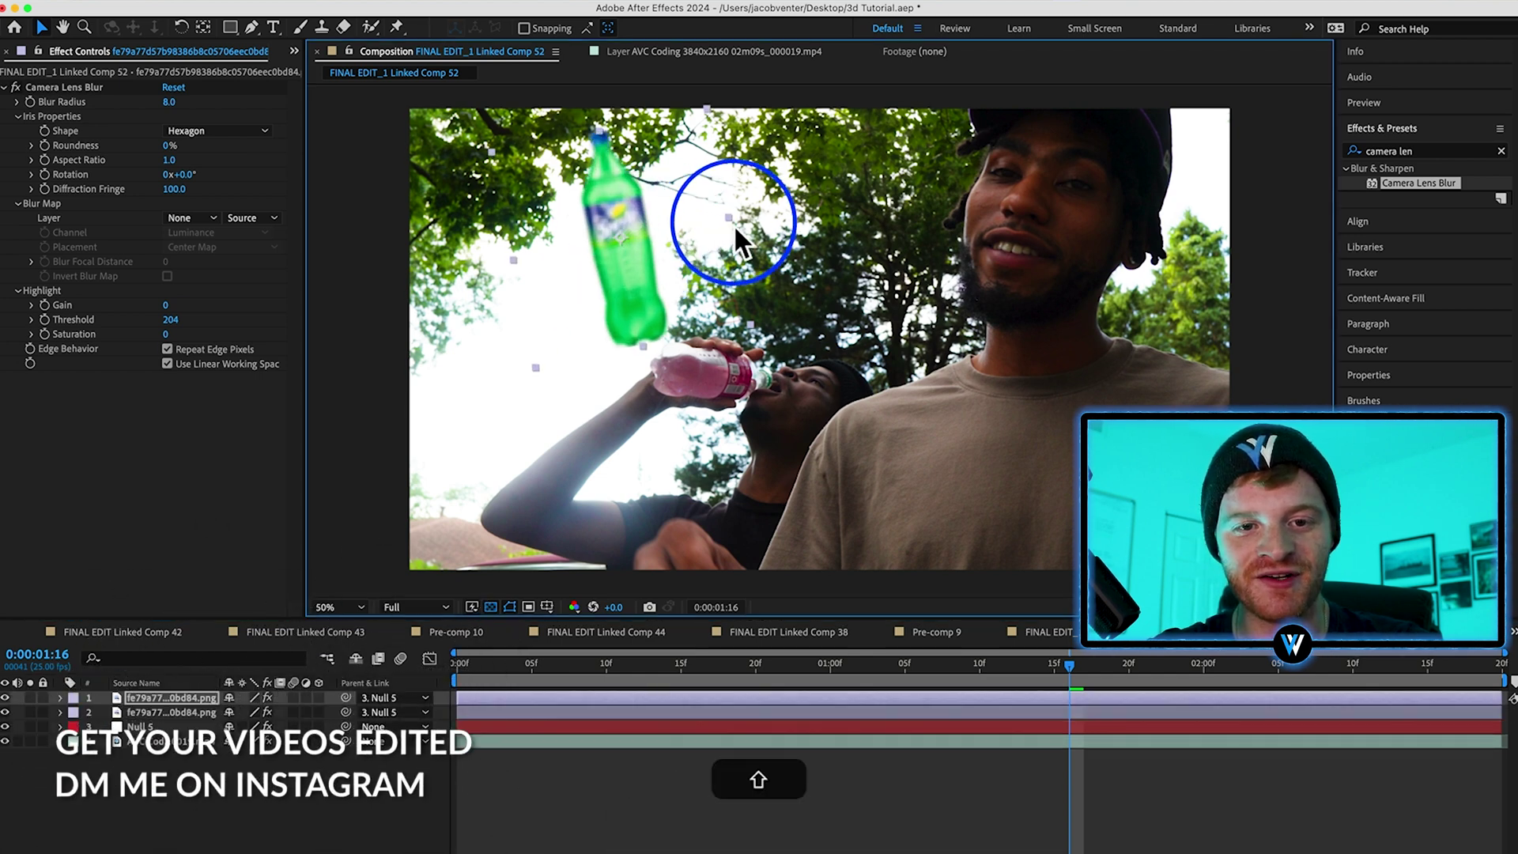
left_click_drag(664, 277, 795, 260)
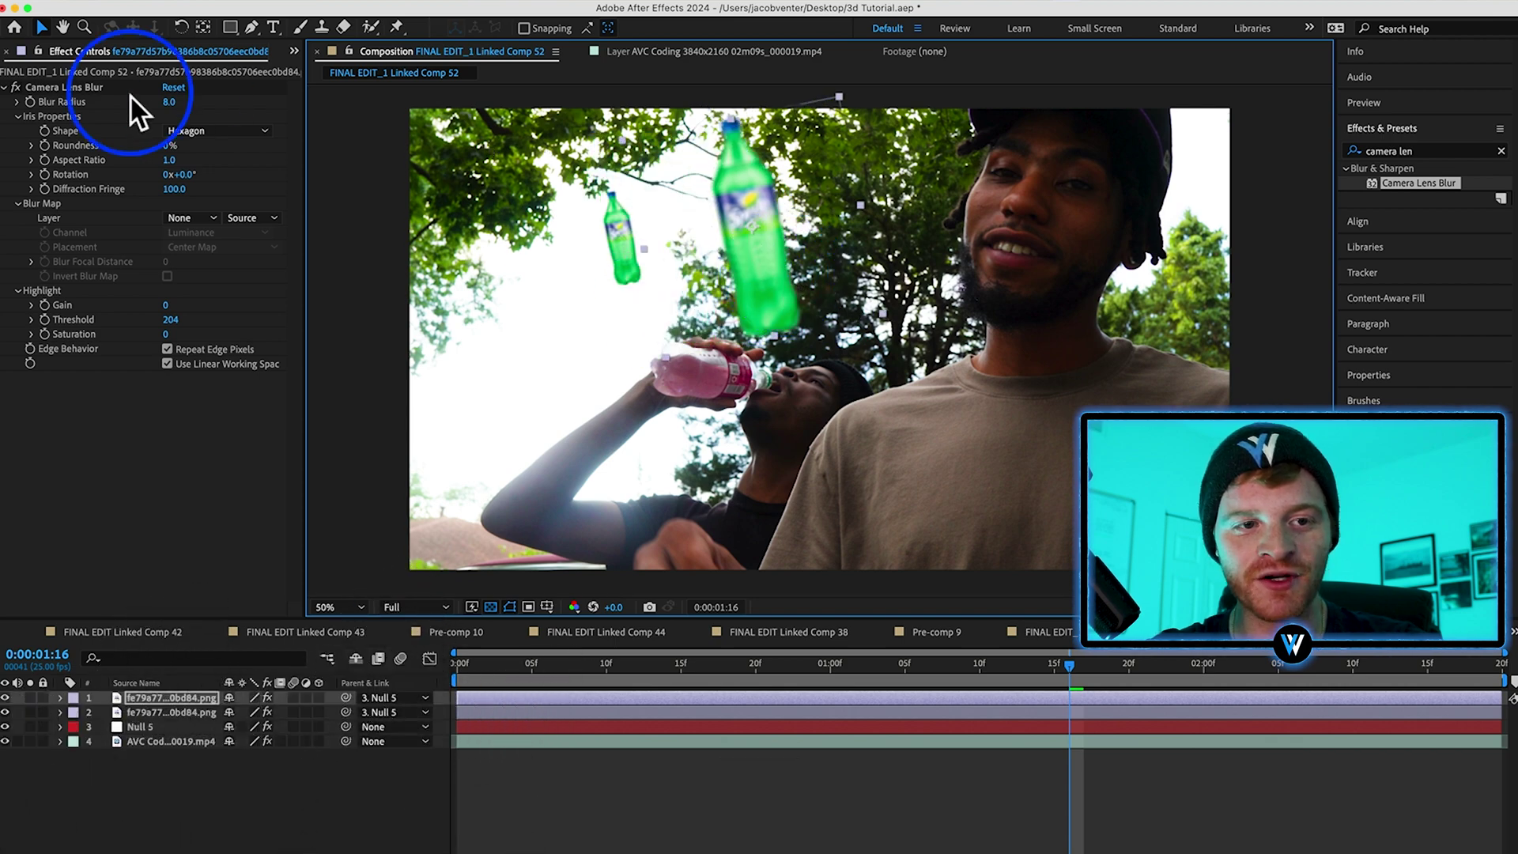
Set the second bottle's Camera Lens Blur radius to 2, and scale it down slightly and shift it right
left_click(170, 102)
type("2")
key("Return")
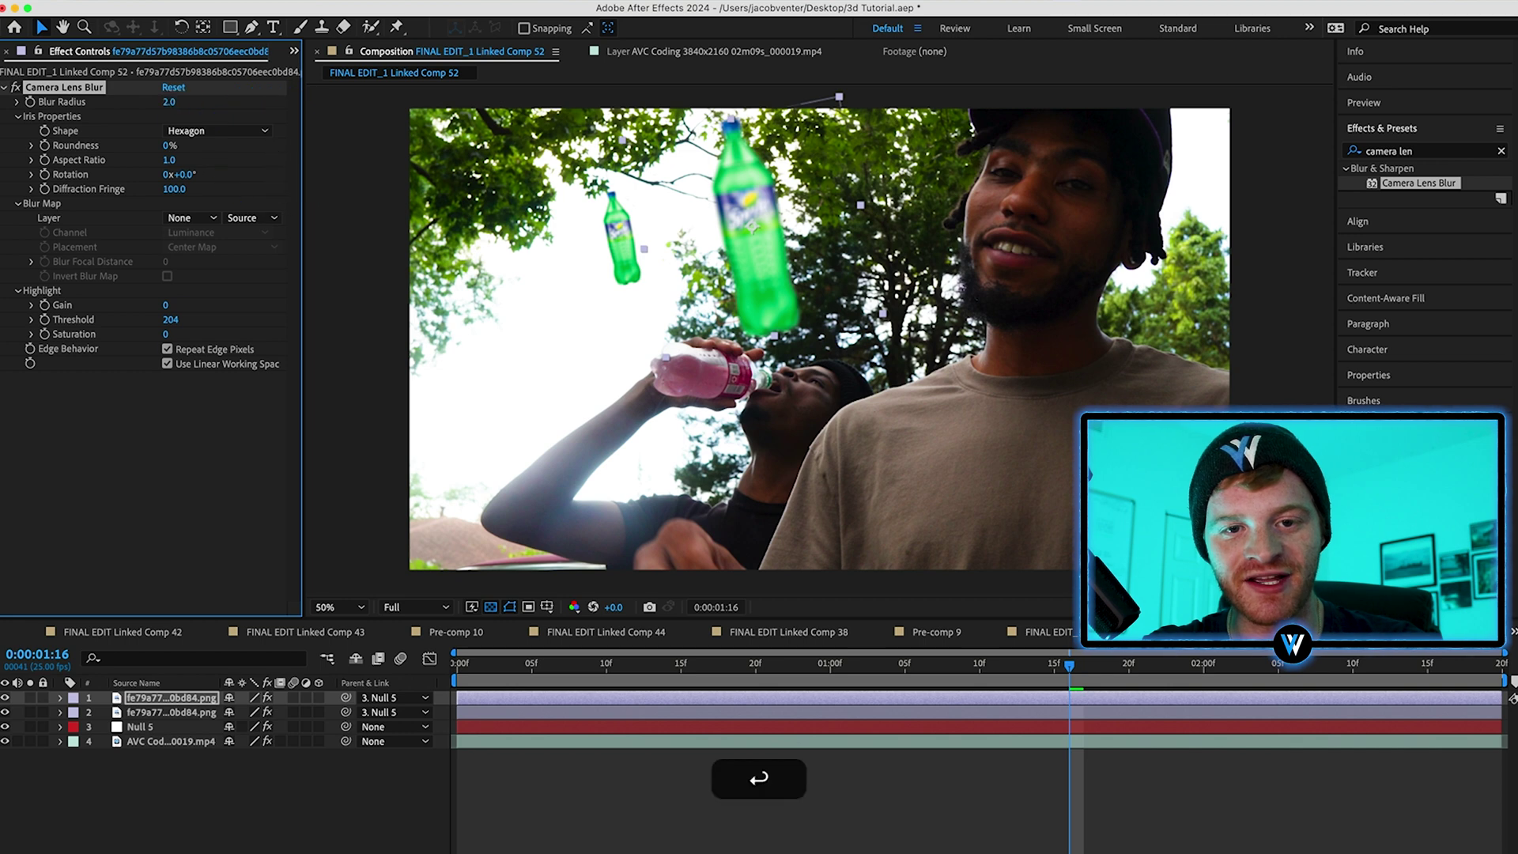
left_click_drag(840, 97, 819, 128)
left_click_drag(792, 209, 846, 203)
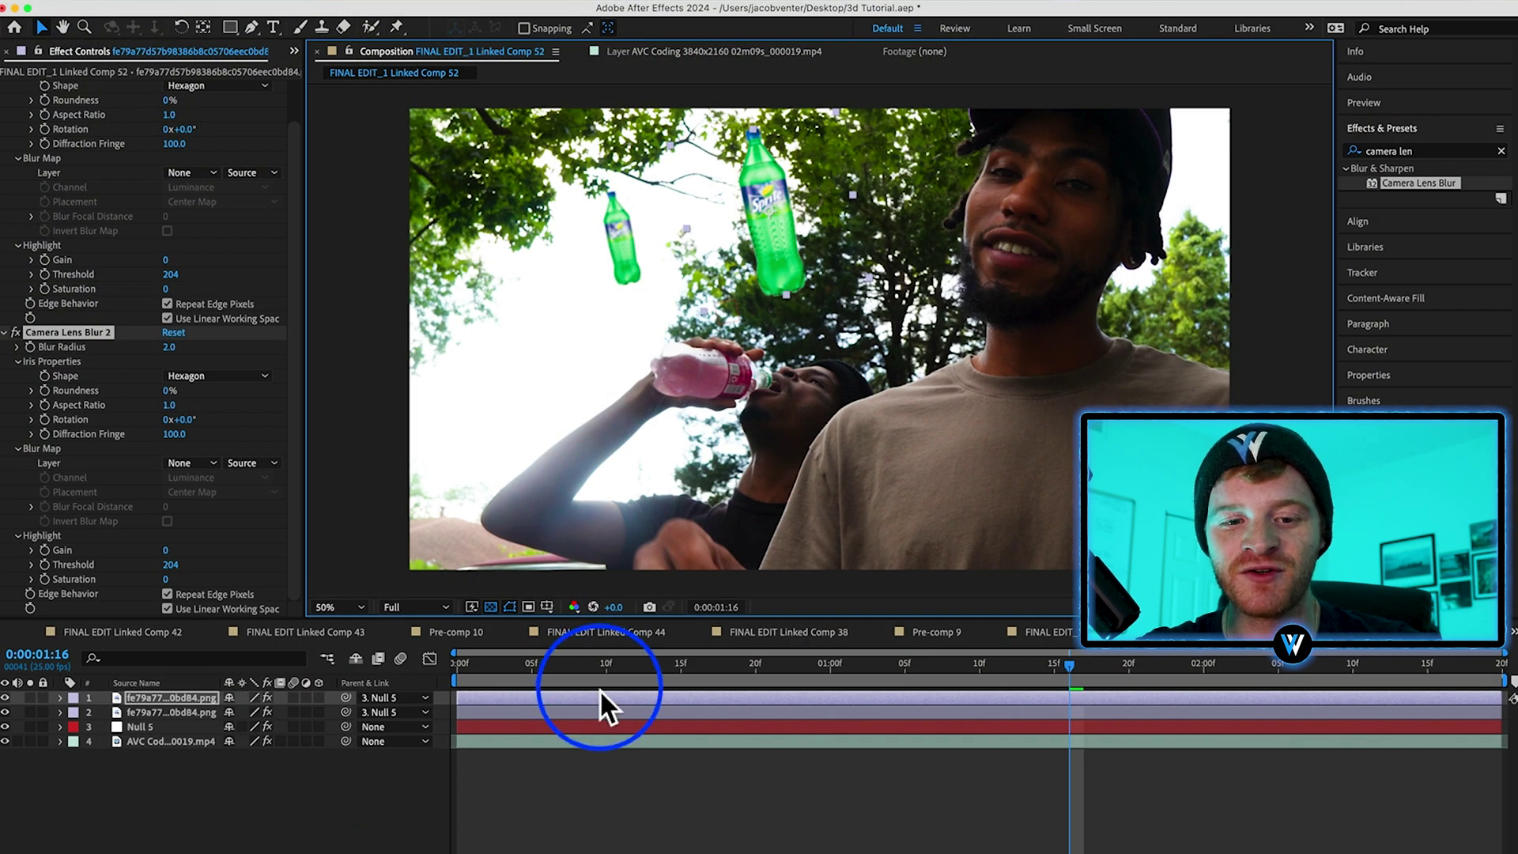
Duplicate the second bottle layer, and enlarge the copy into a foreground bottle at the frame's left edge
left_click(599, 696)
key("super+d")
left_click_drag(803, 253, 581, 293)
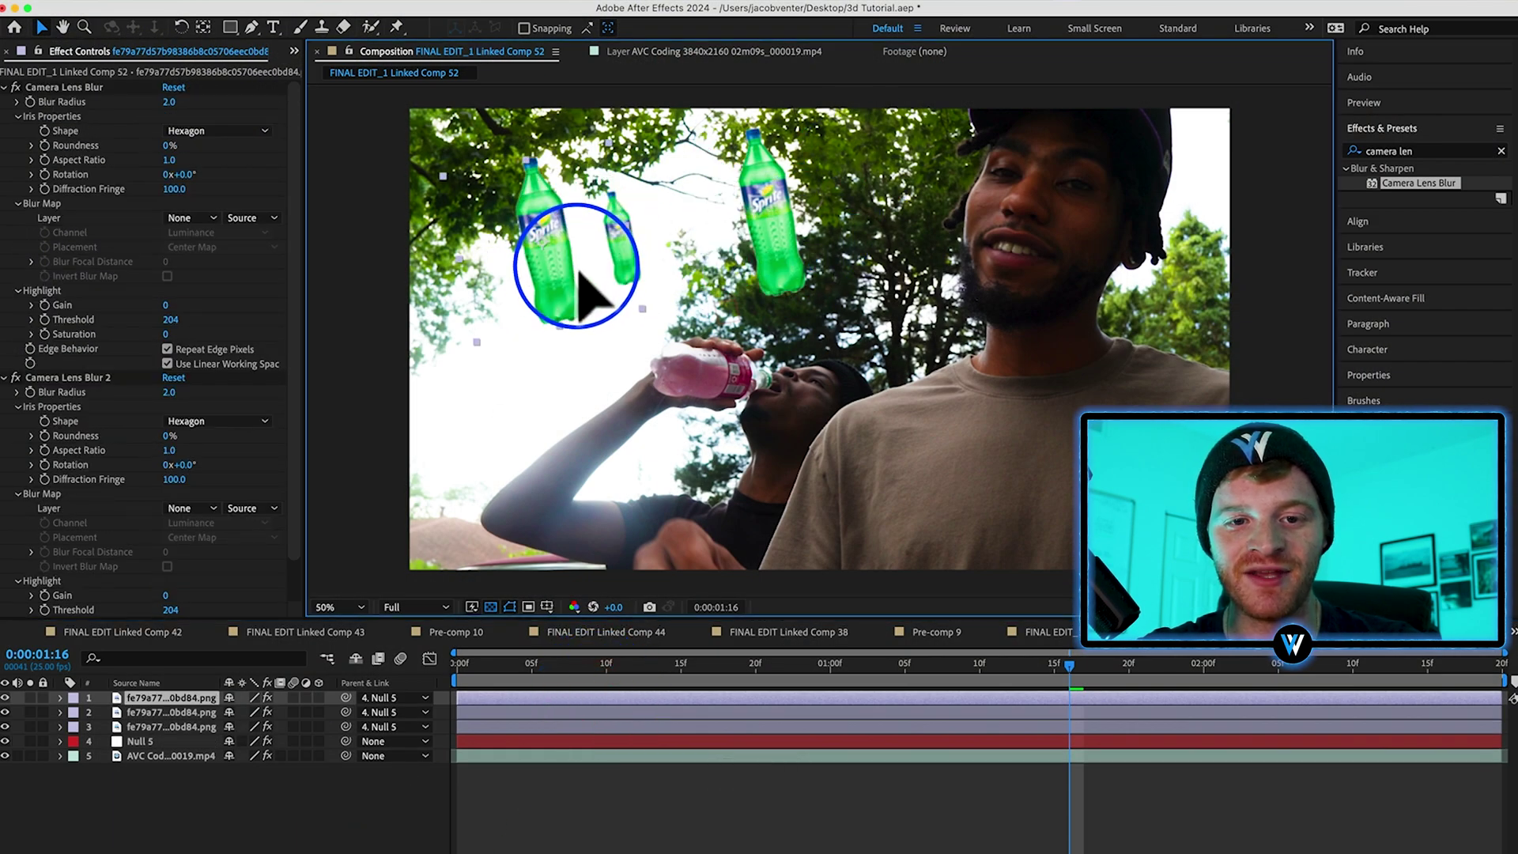
left_click_drag(622, 229, 723, 230)
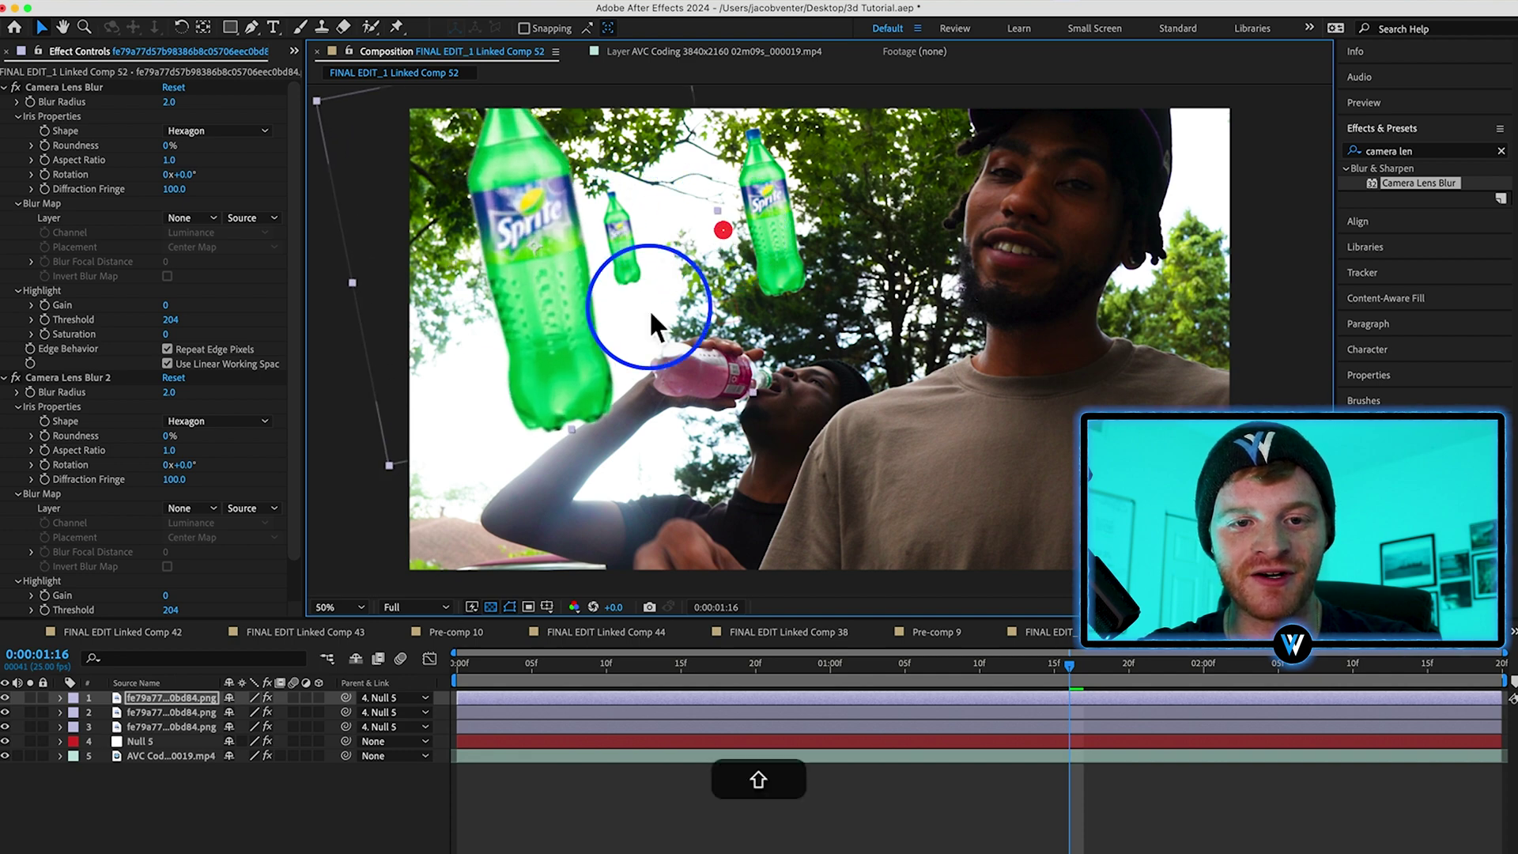
left_click_drag(651, 313, 491, 316)
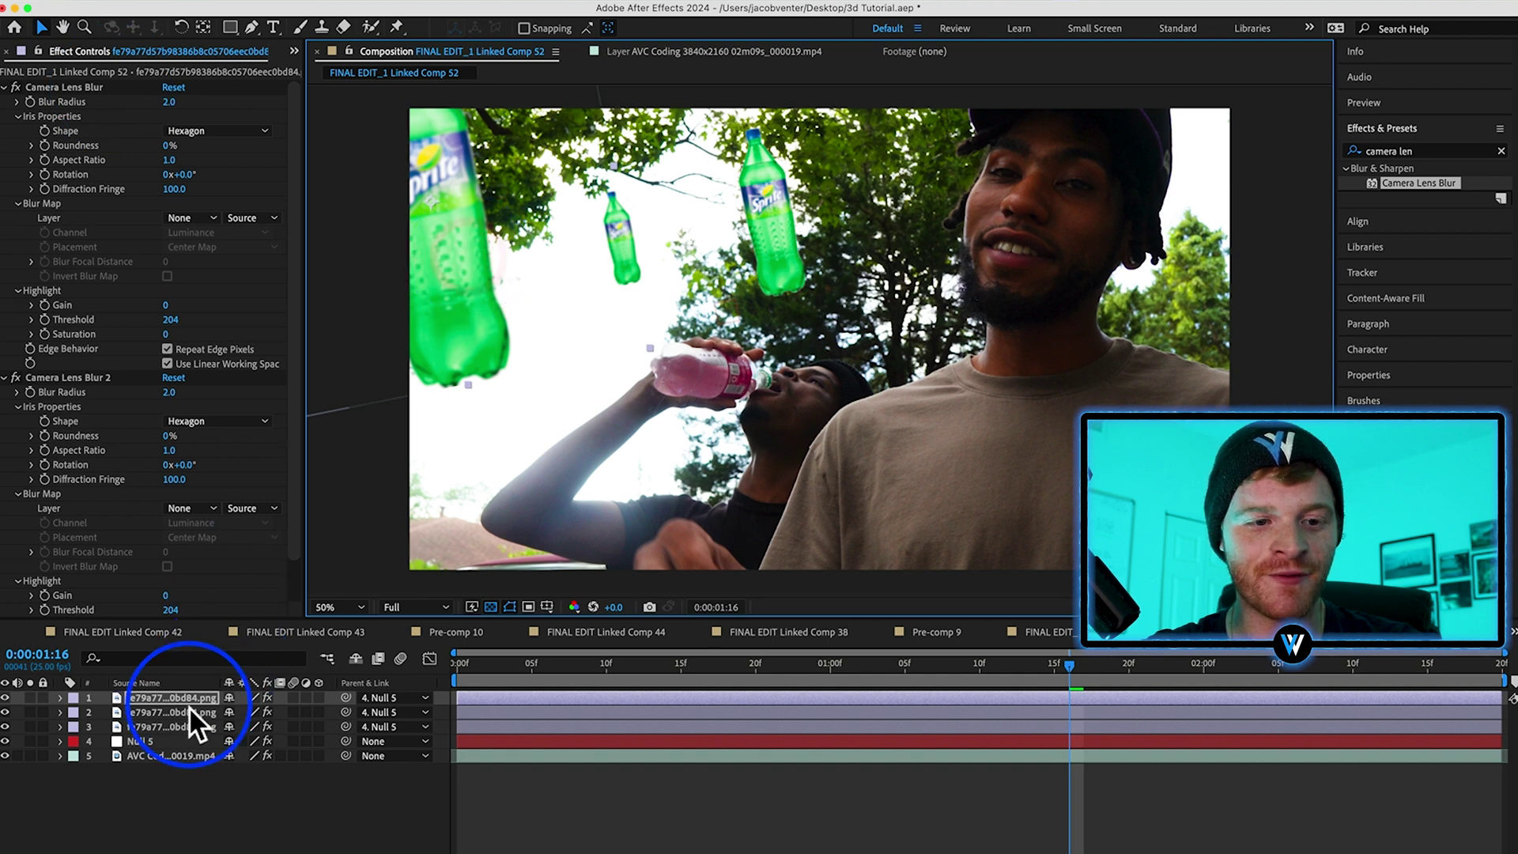
Set the large foreground bottle's first Camera Lens Blur radius to 1 and preview the three tracked bottles
left_click(169, 102)
type("1")
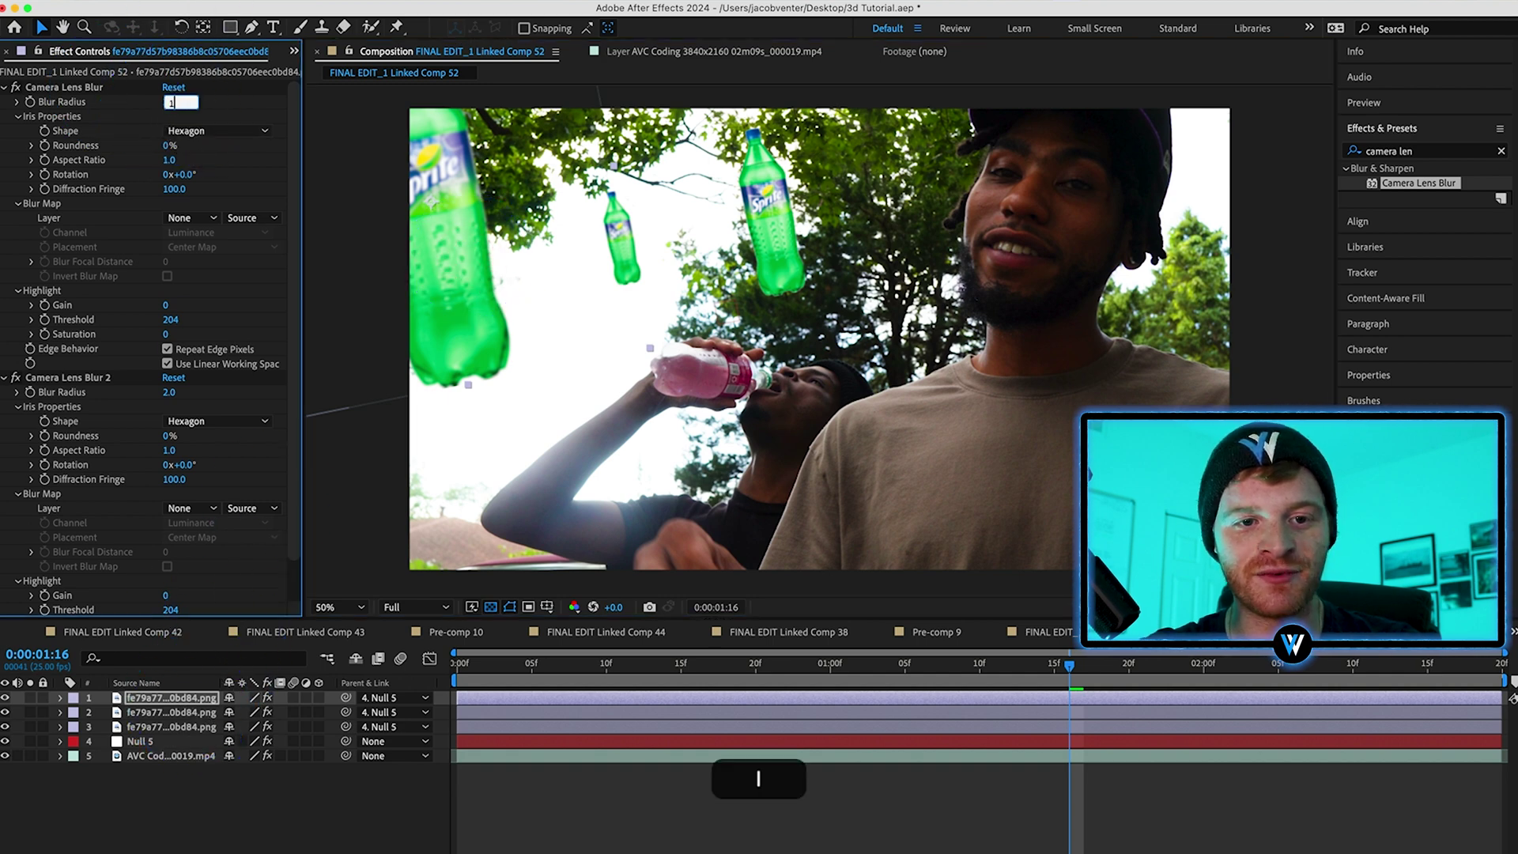
key("Return")
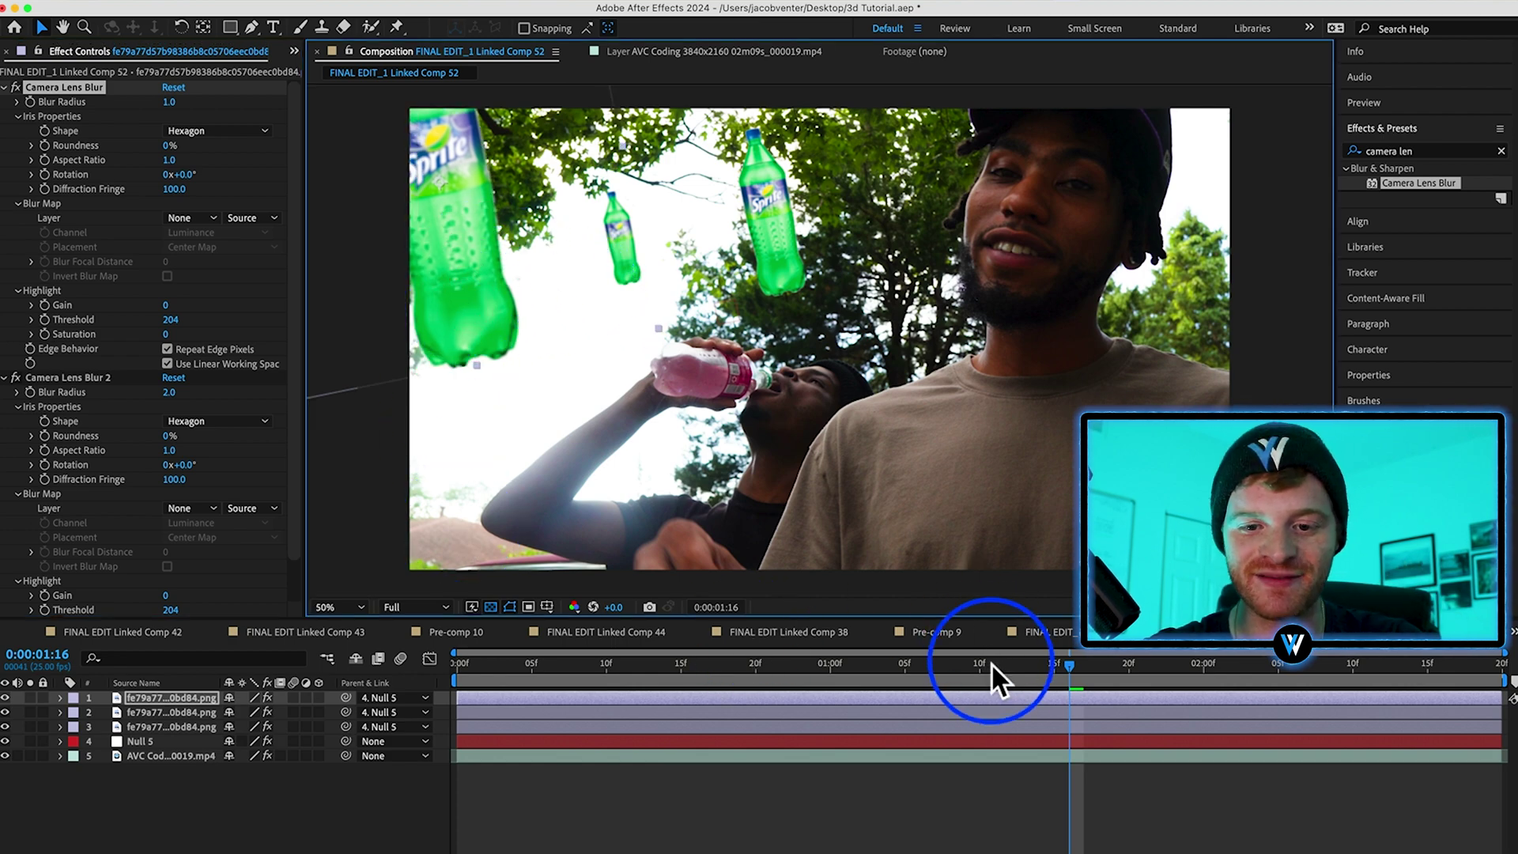
left_click(830, 671)
key("space")
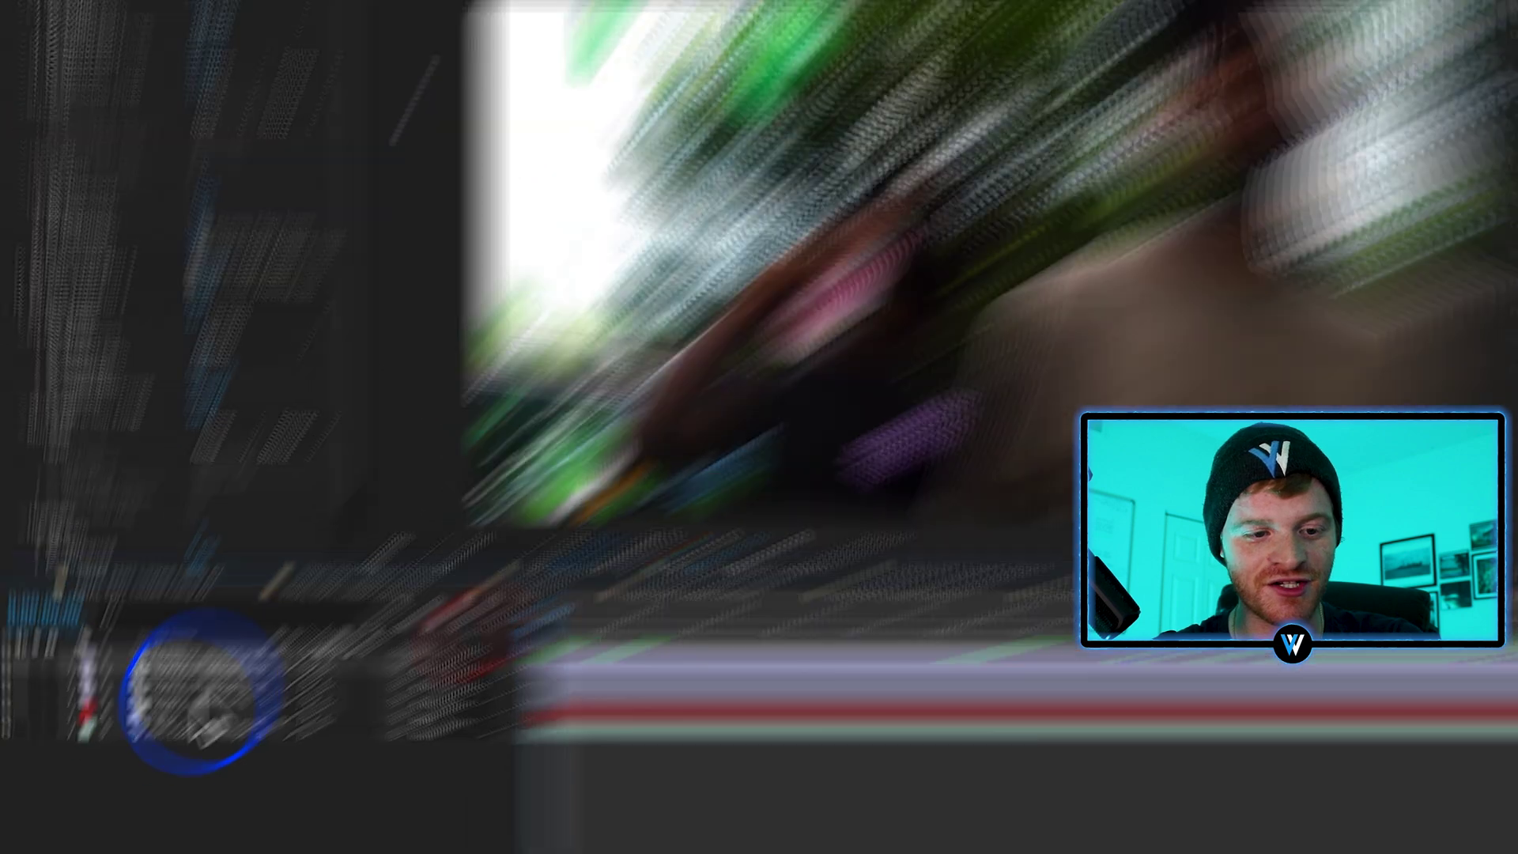
Add Rotation keyframes to all three bottle layers at the start of the clip and at 0:00:02:19
left_click(168, 726, "shift")
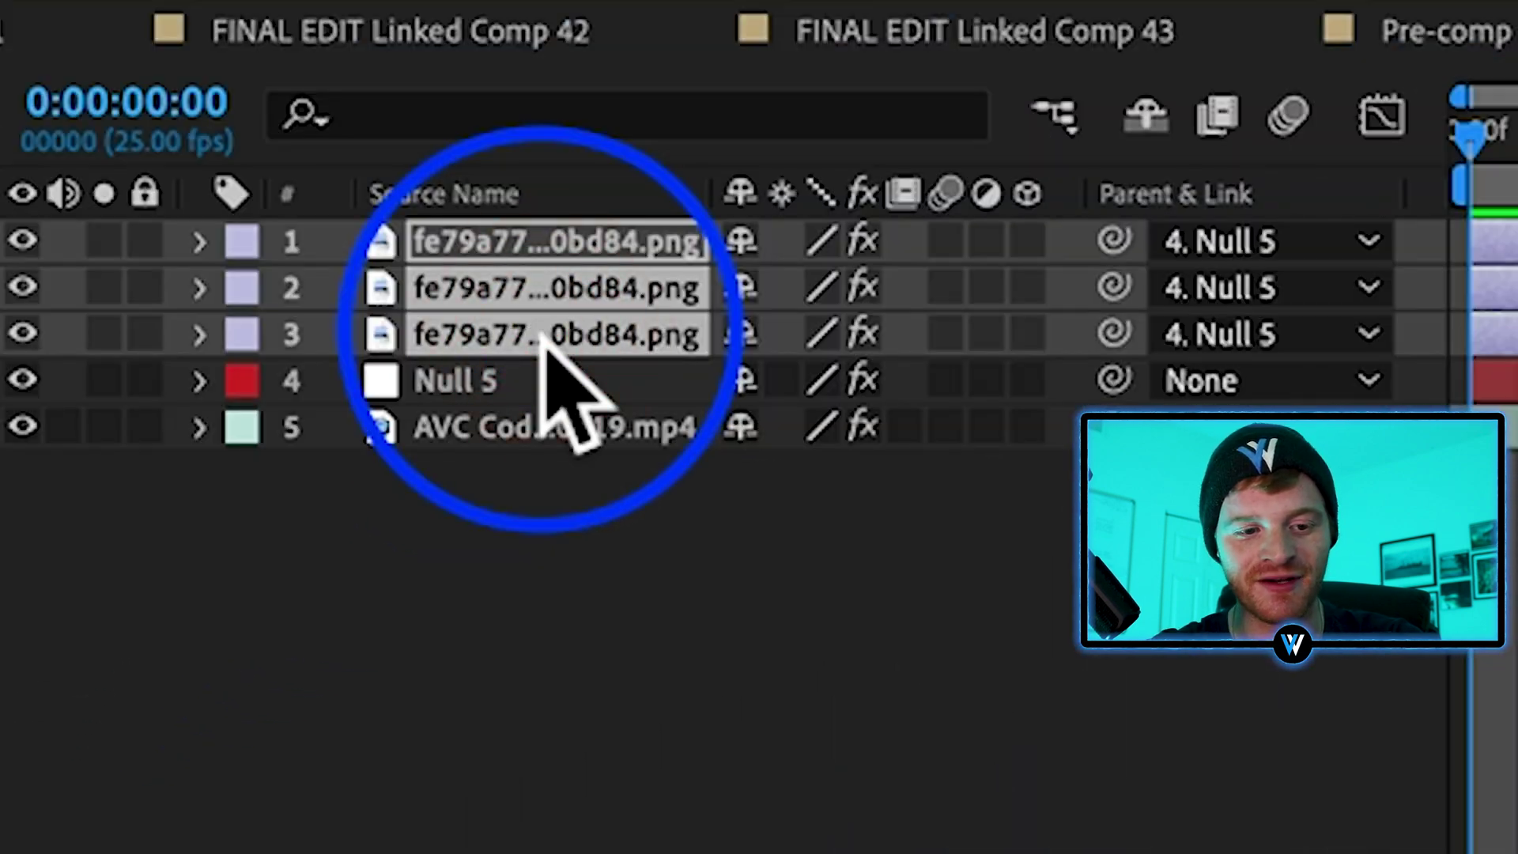
key("r")
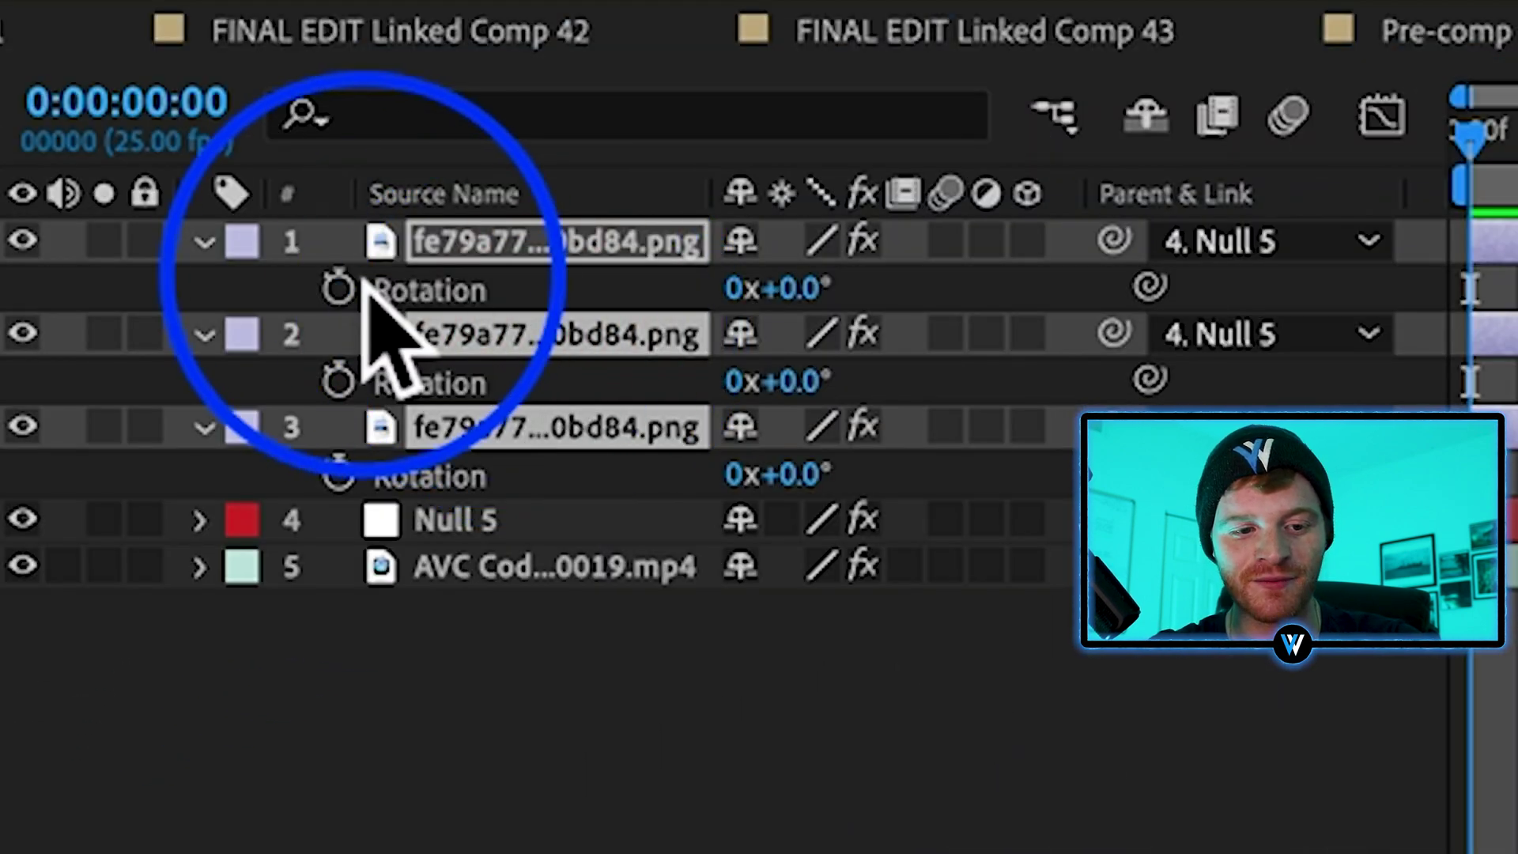
left_click(340, 289)
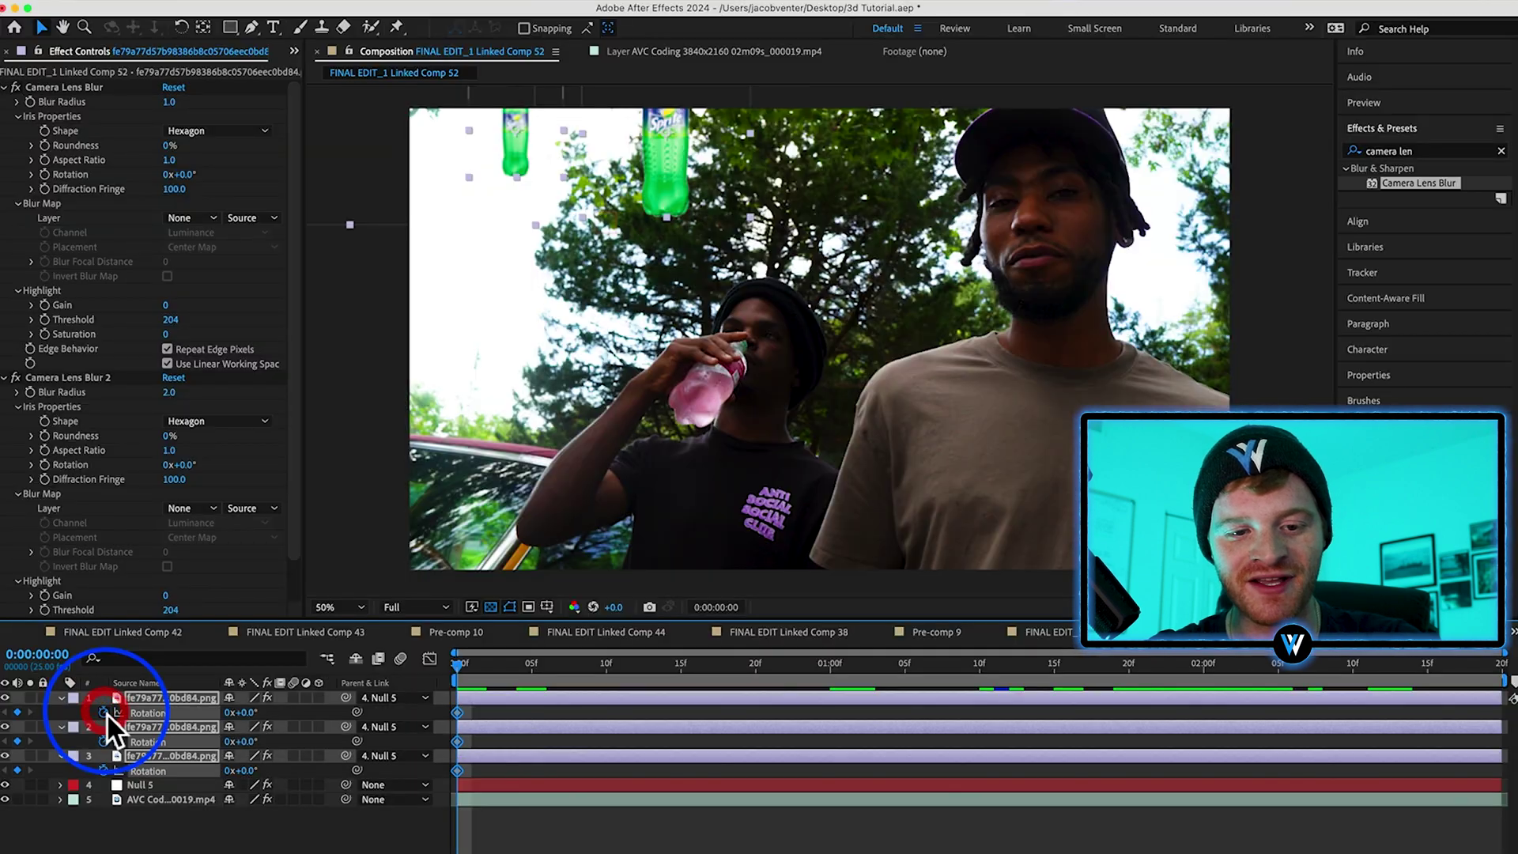
key("End")
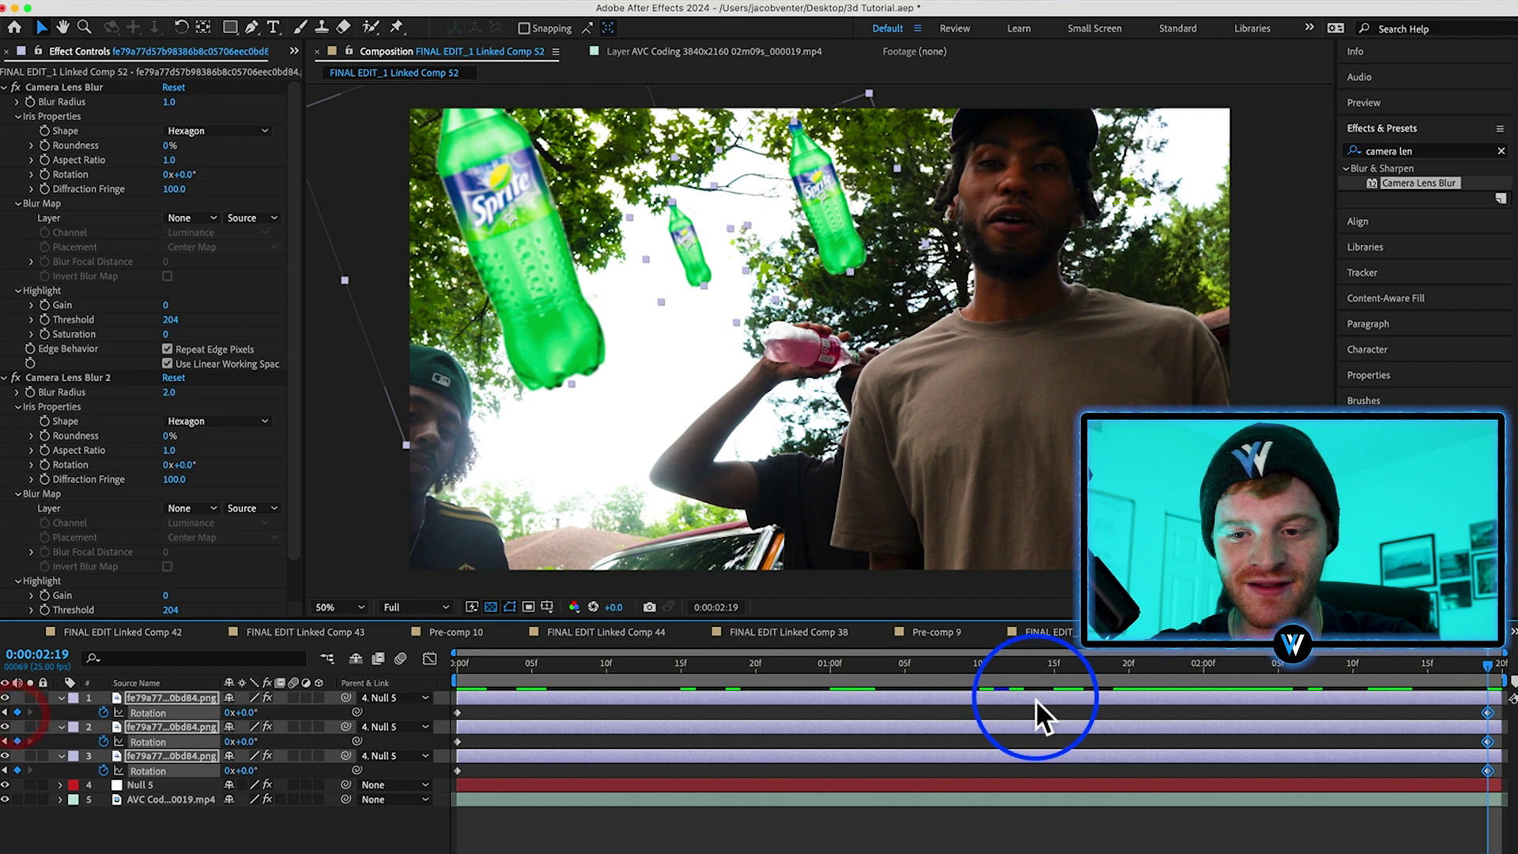
left_click(566, 830)
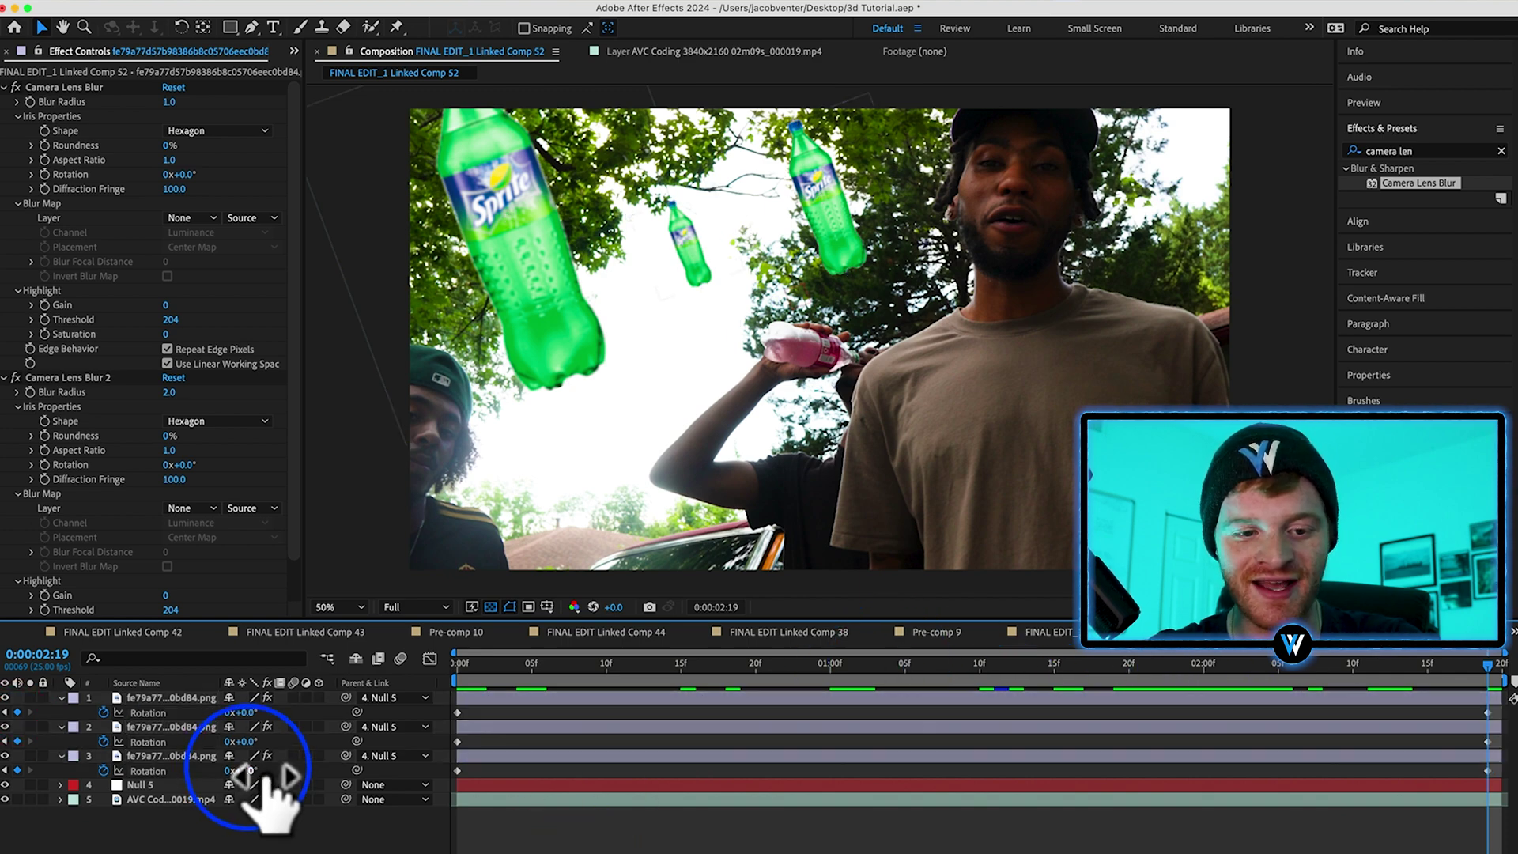
Set the bottles' end rotations to 53.9° for layer 1, -20.9° for layer 2 and 35.7° for layer 3, and preview the spin
left_click_drag(251, 774, 302, 714)
left_click(1244, 700)
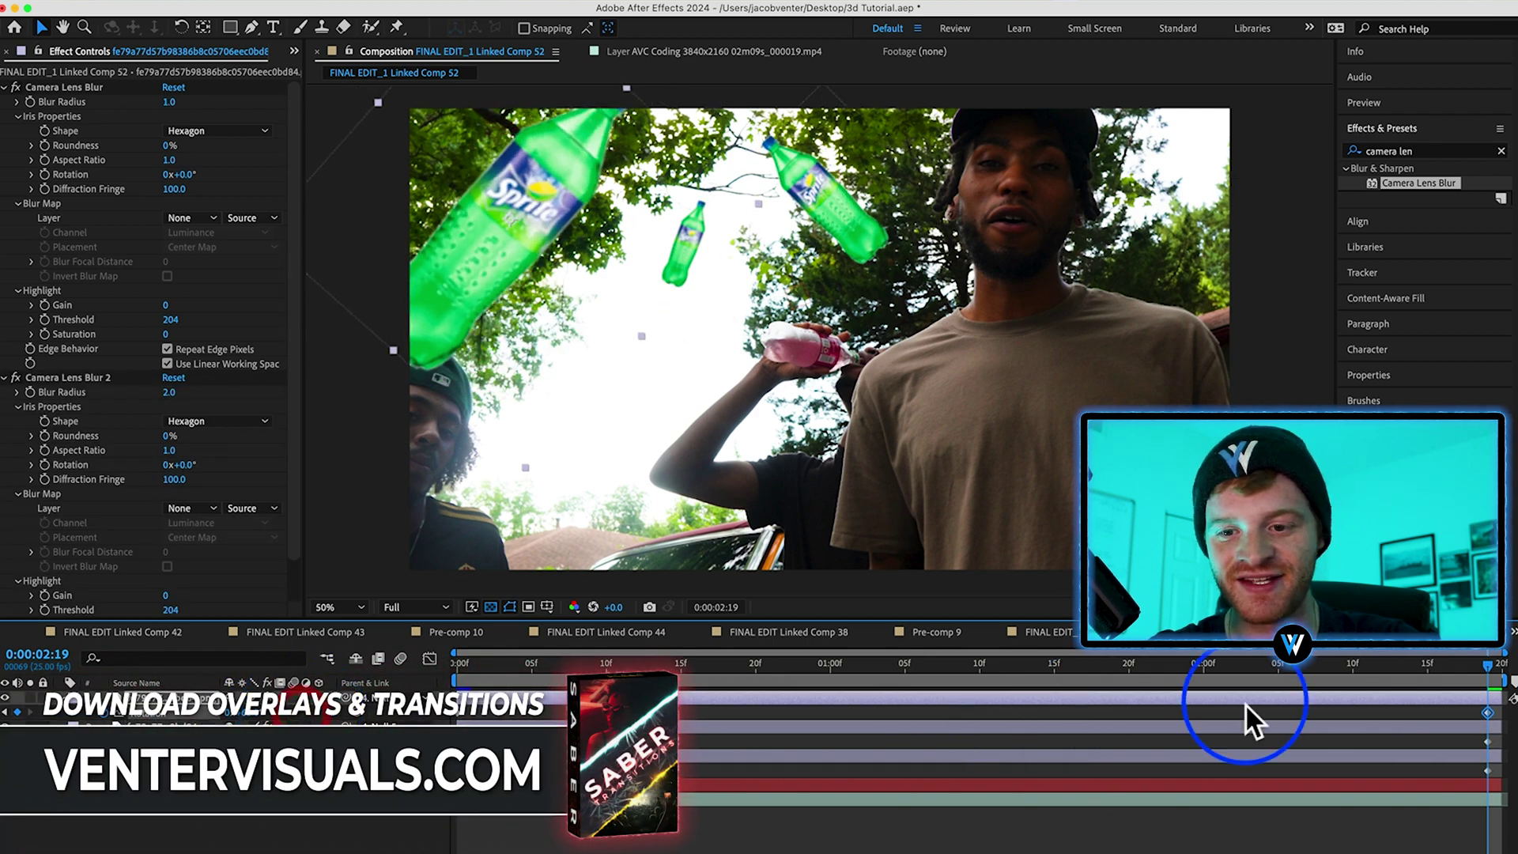
key("space")
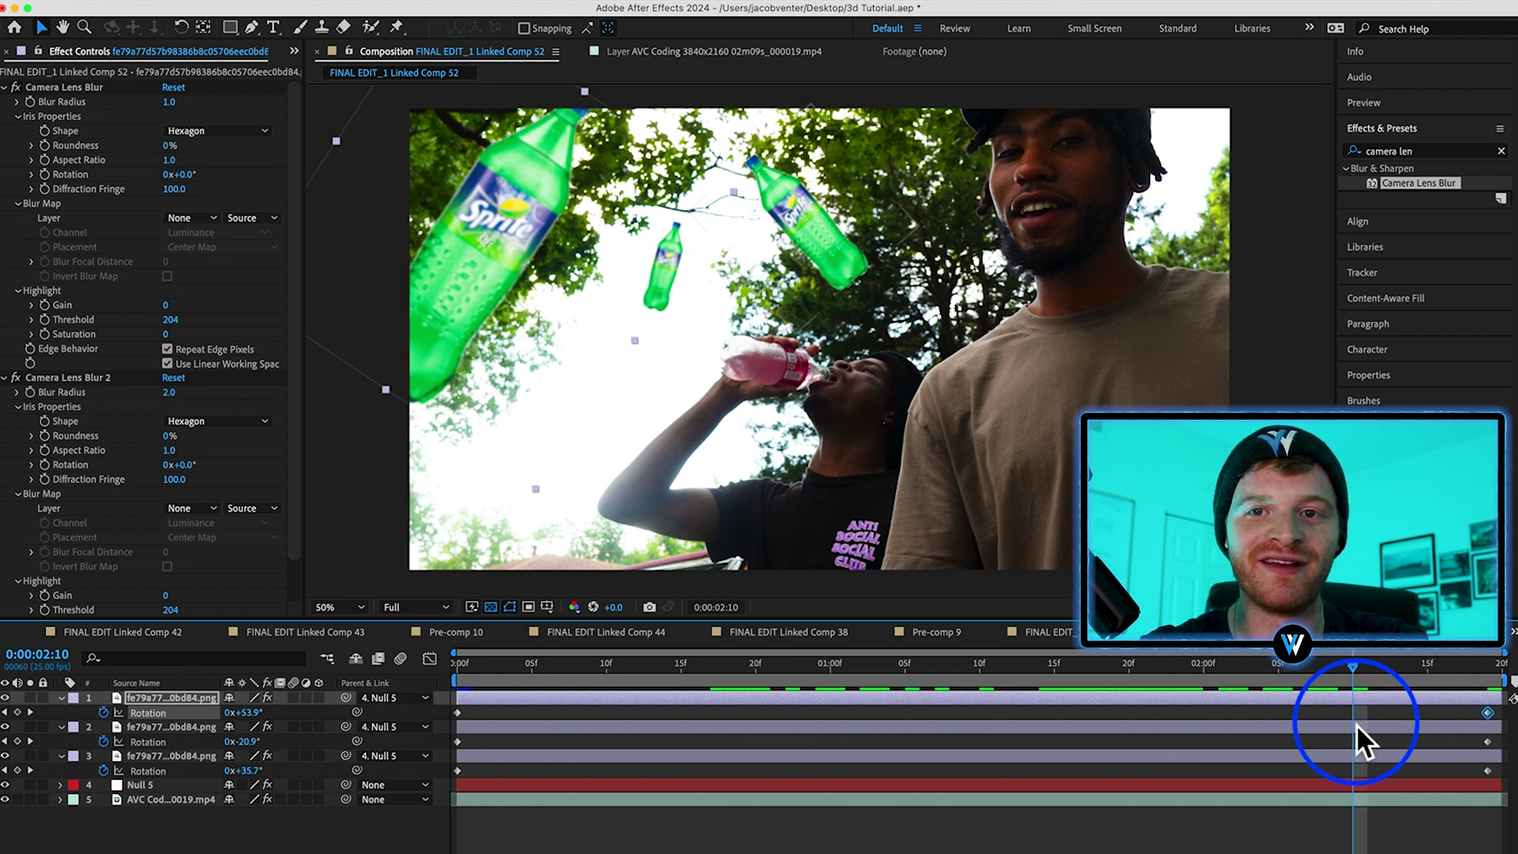
Find the Color Balance (HLS) effect and apply it to the large foreground bottle layer
left_click(1502, 151)
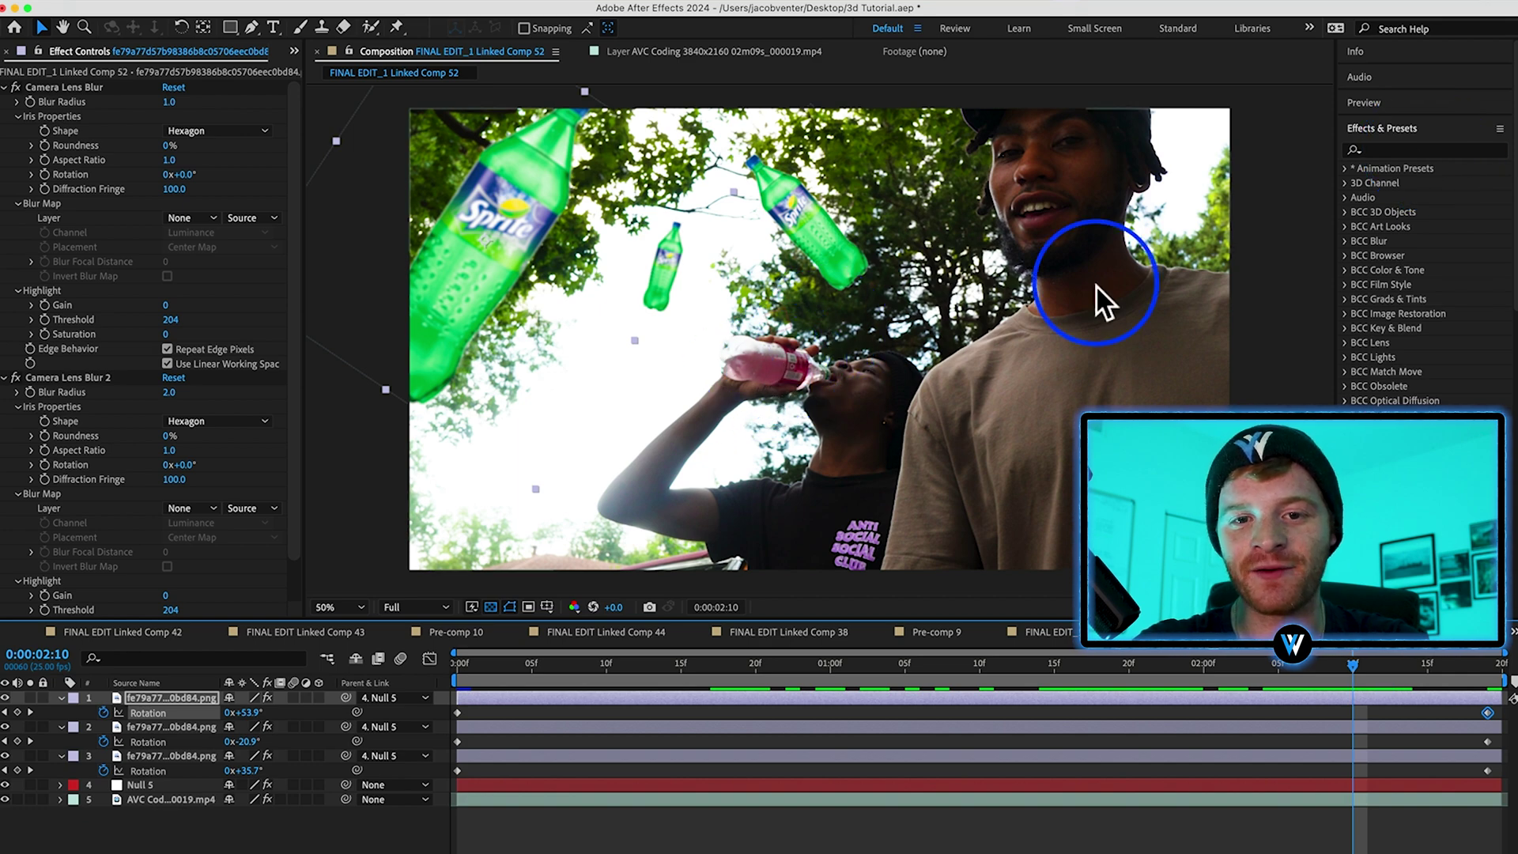
left_click(1400, 150)
type("hl")
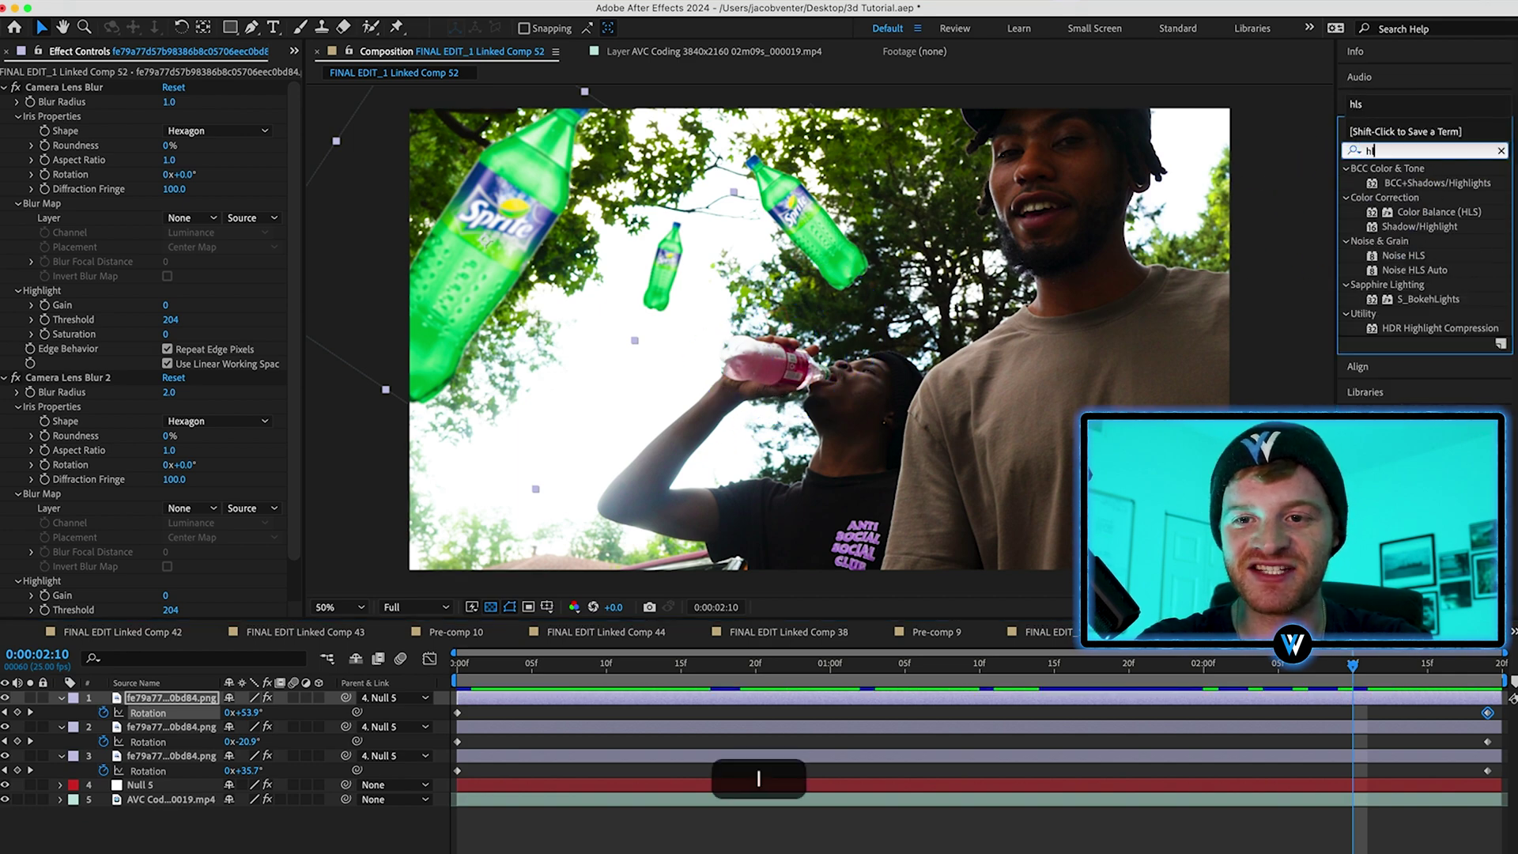
type("s")
left_click(1430, 182)
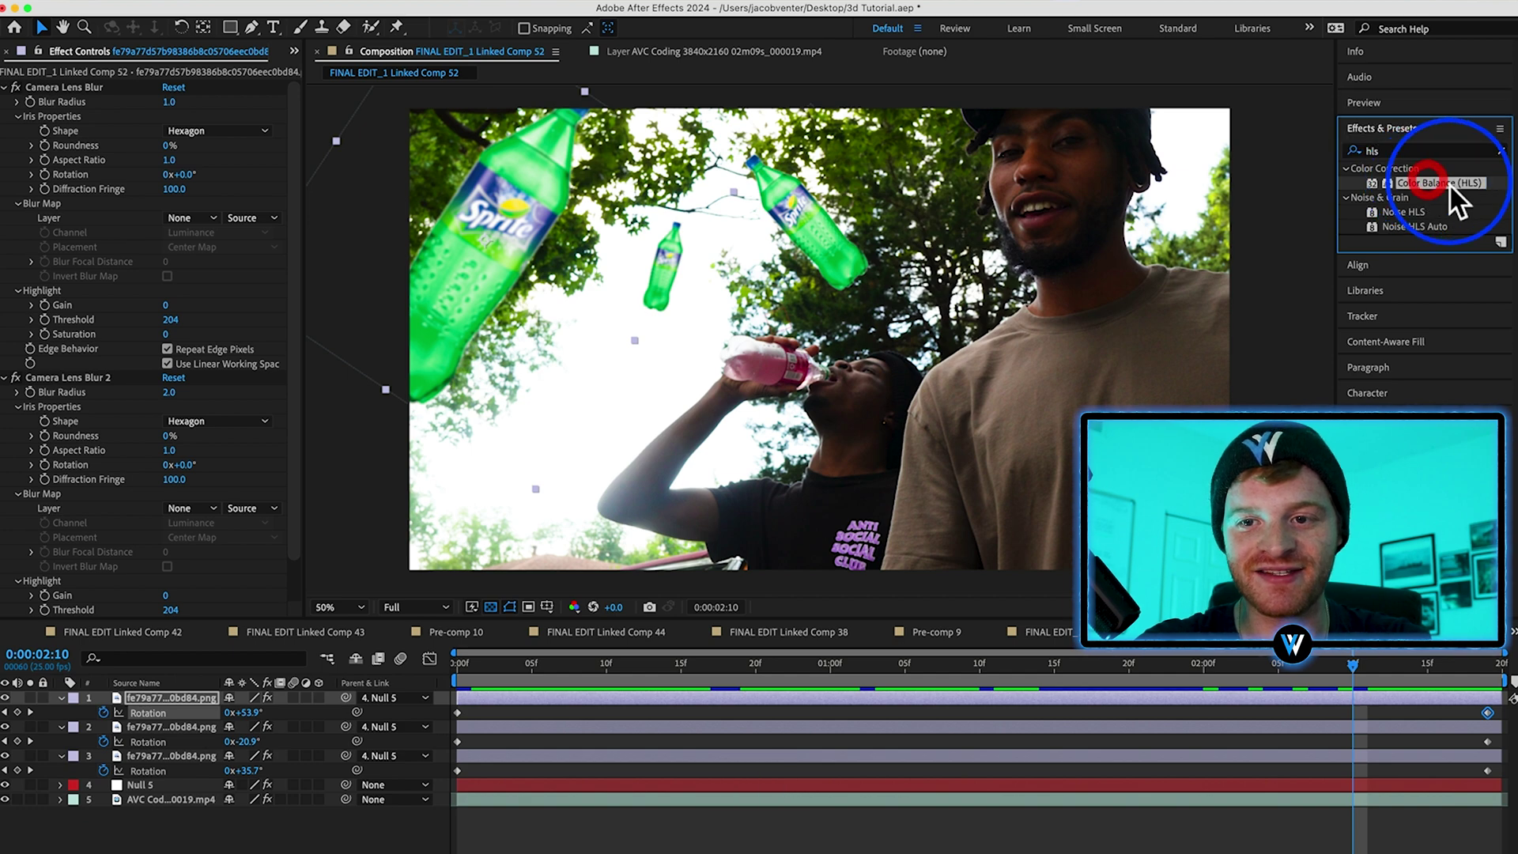
left_click_drag(1450, 187, 727, 698)
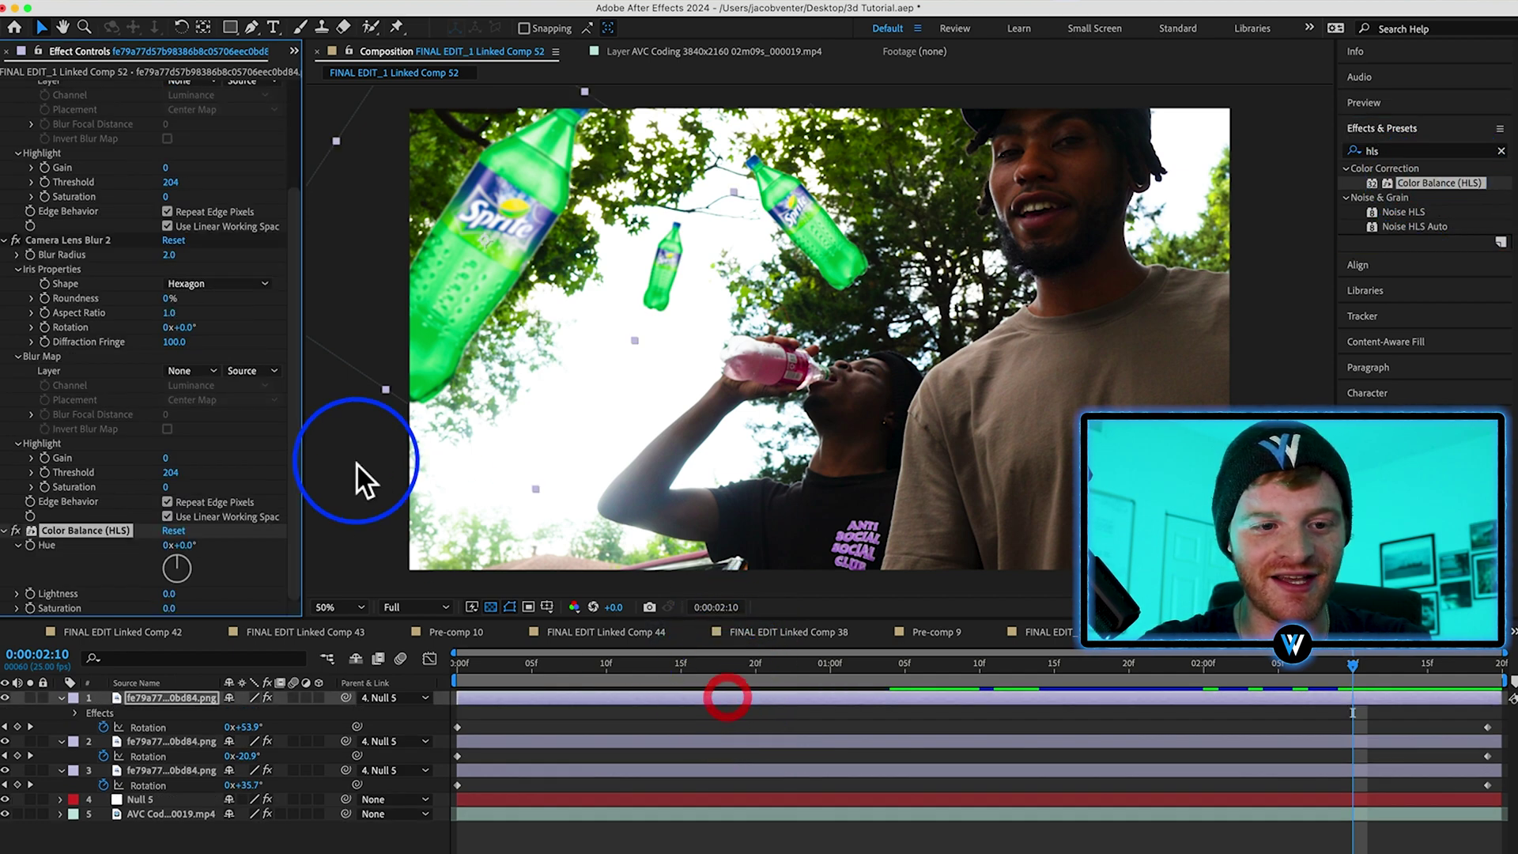
Set the large foreground bottle's Color Balance (HLS) Hue to 35° and copy that effect
left_click_drag(215, 559, 227, 559)
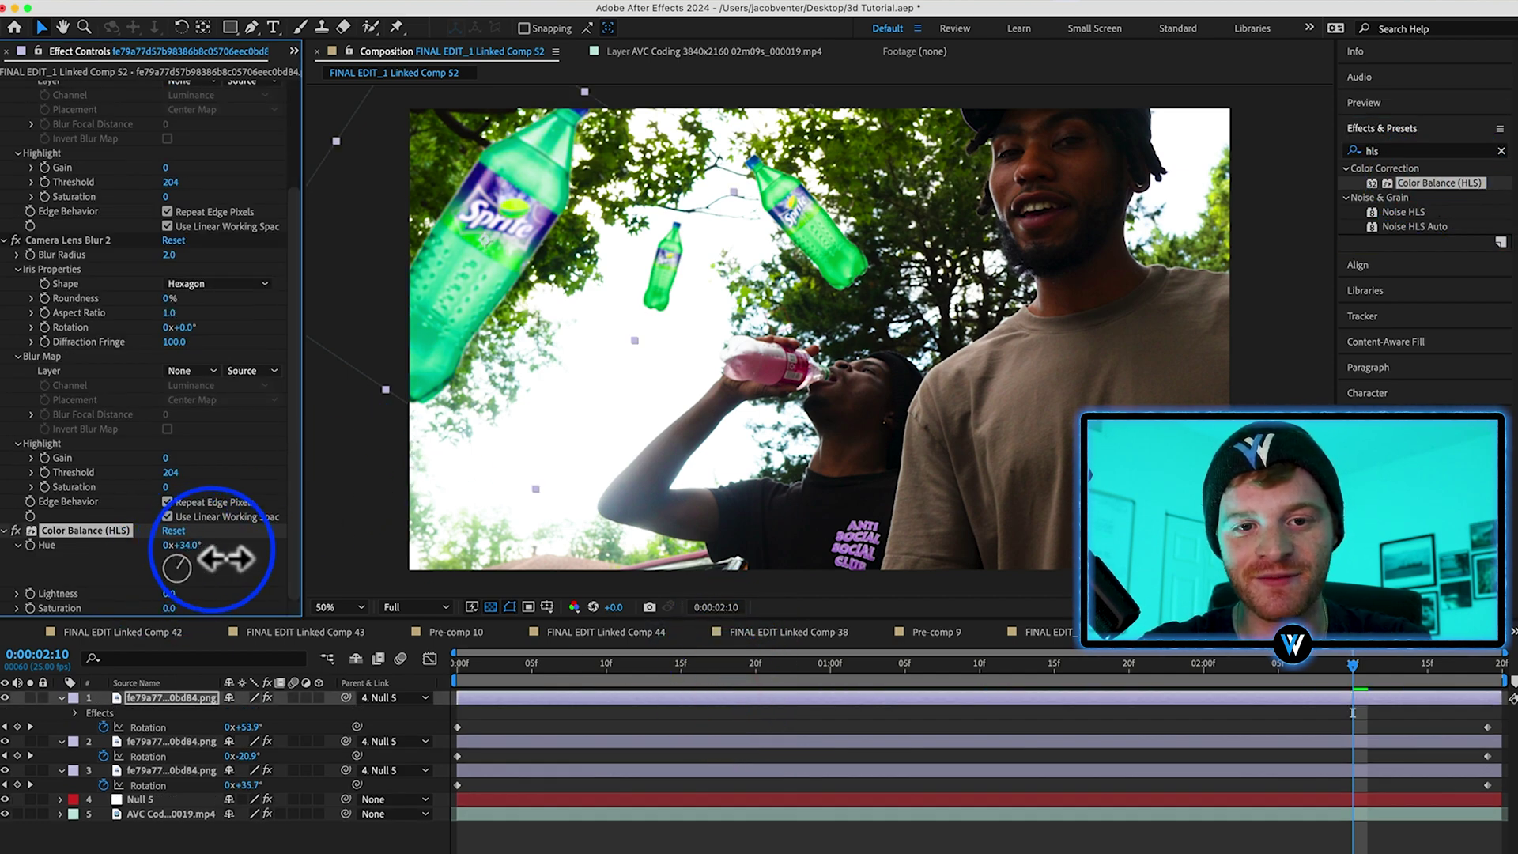
left_click(98, 534)
key("super+c")
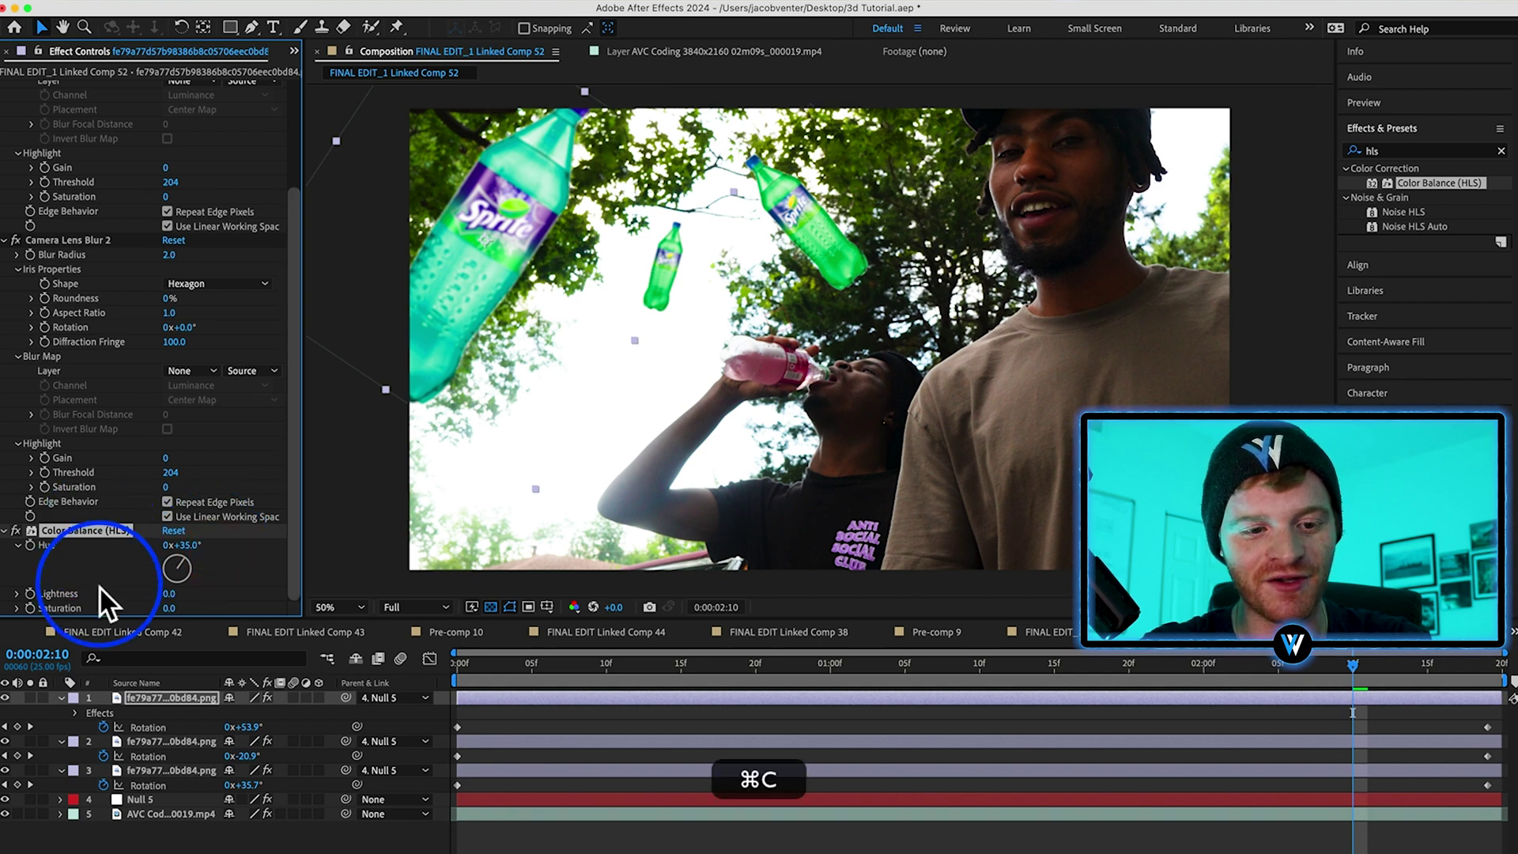
Paste the Color Balance (HLS) effect onto the layer 2 bottle and set its Hue to -109°
left_click(165, 743)
key("super+v")
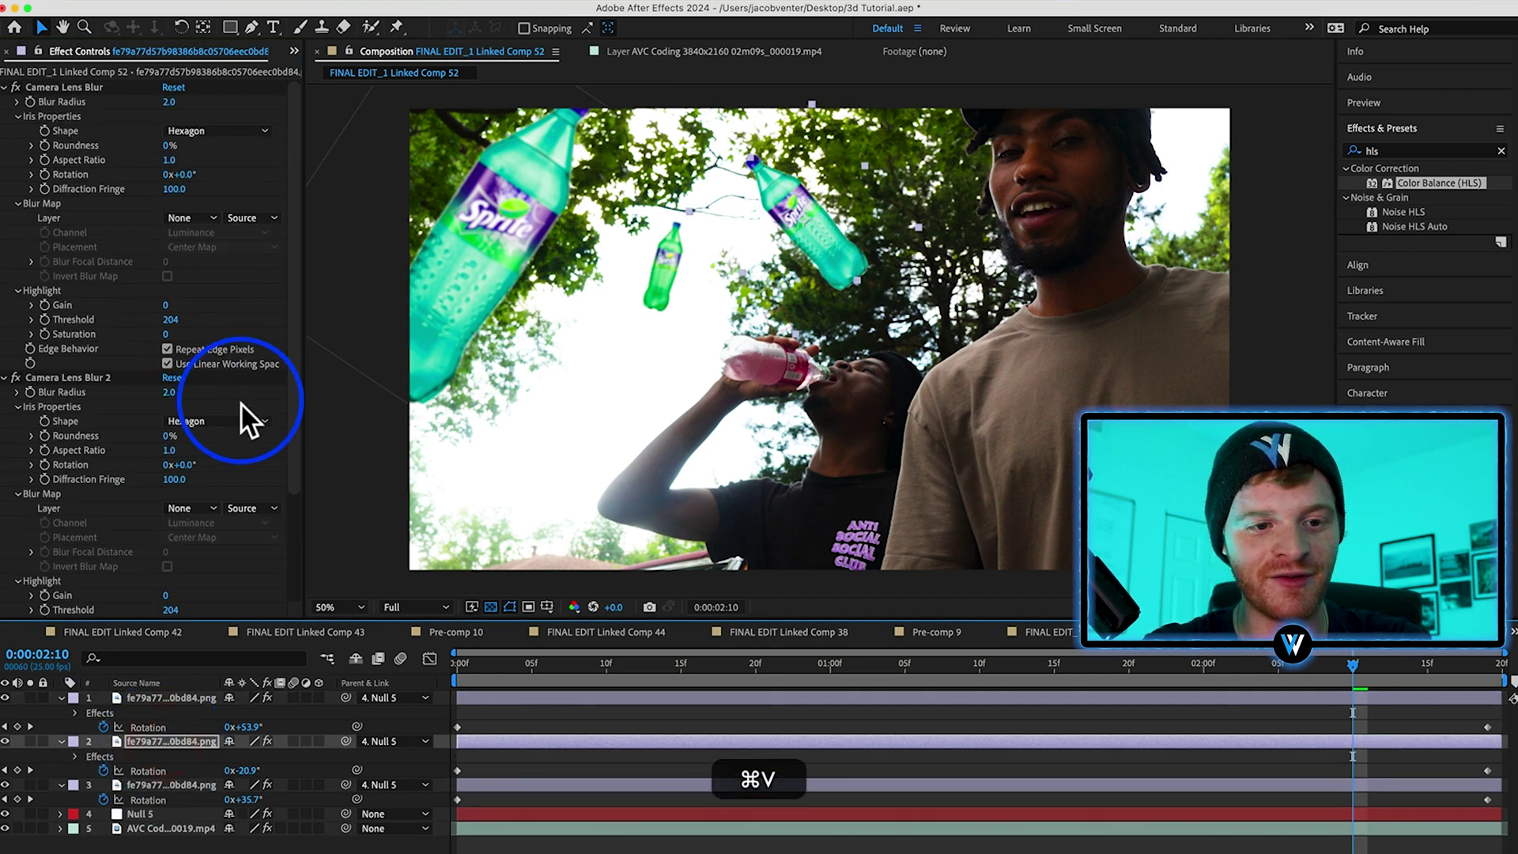
scroll(213, 490, "down", 5)
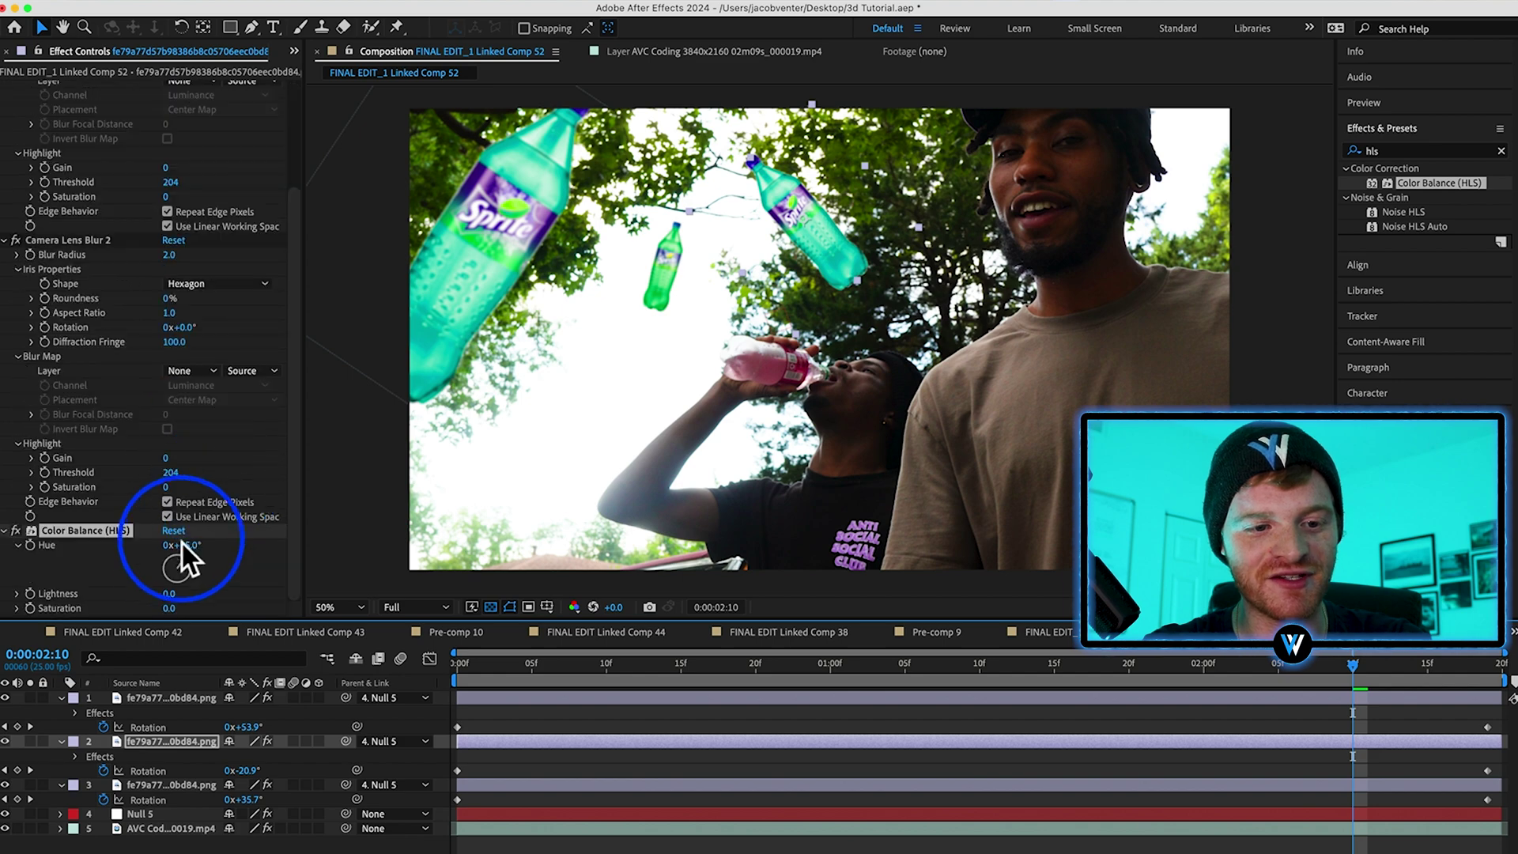
left_click_drag(182, 545, 96, 567)
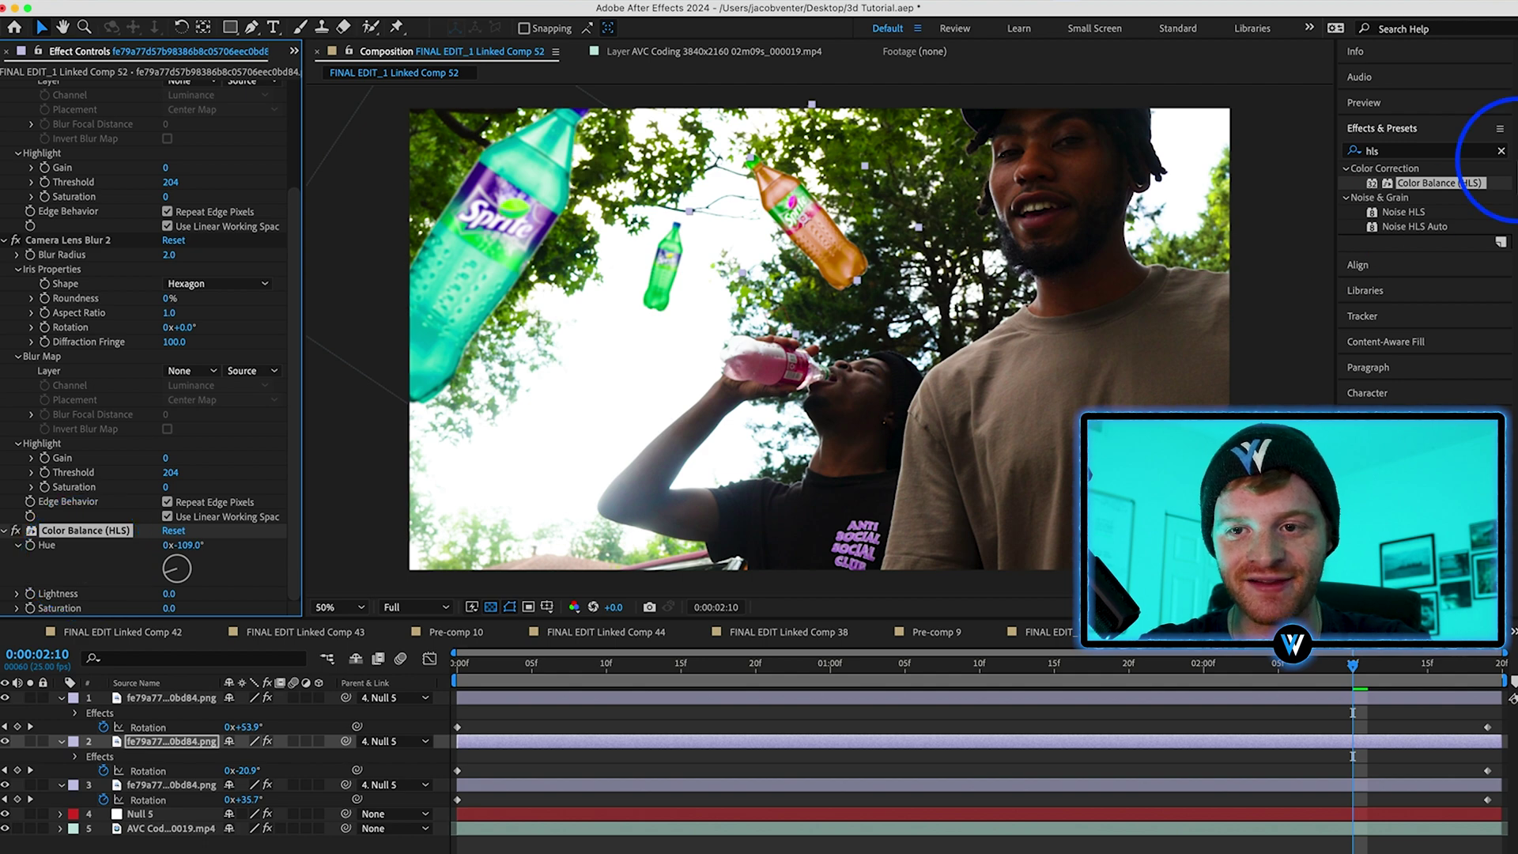
Search the effects for "flicker" and apply S_Flicker to the three bottle layers
left_click(1501, 150)
type("flicker")
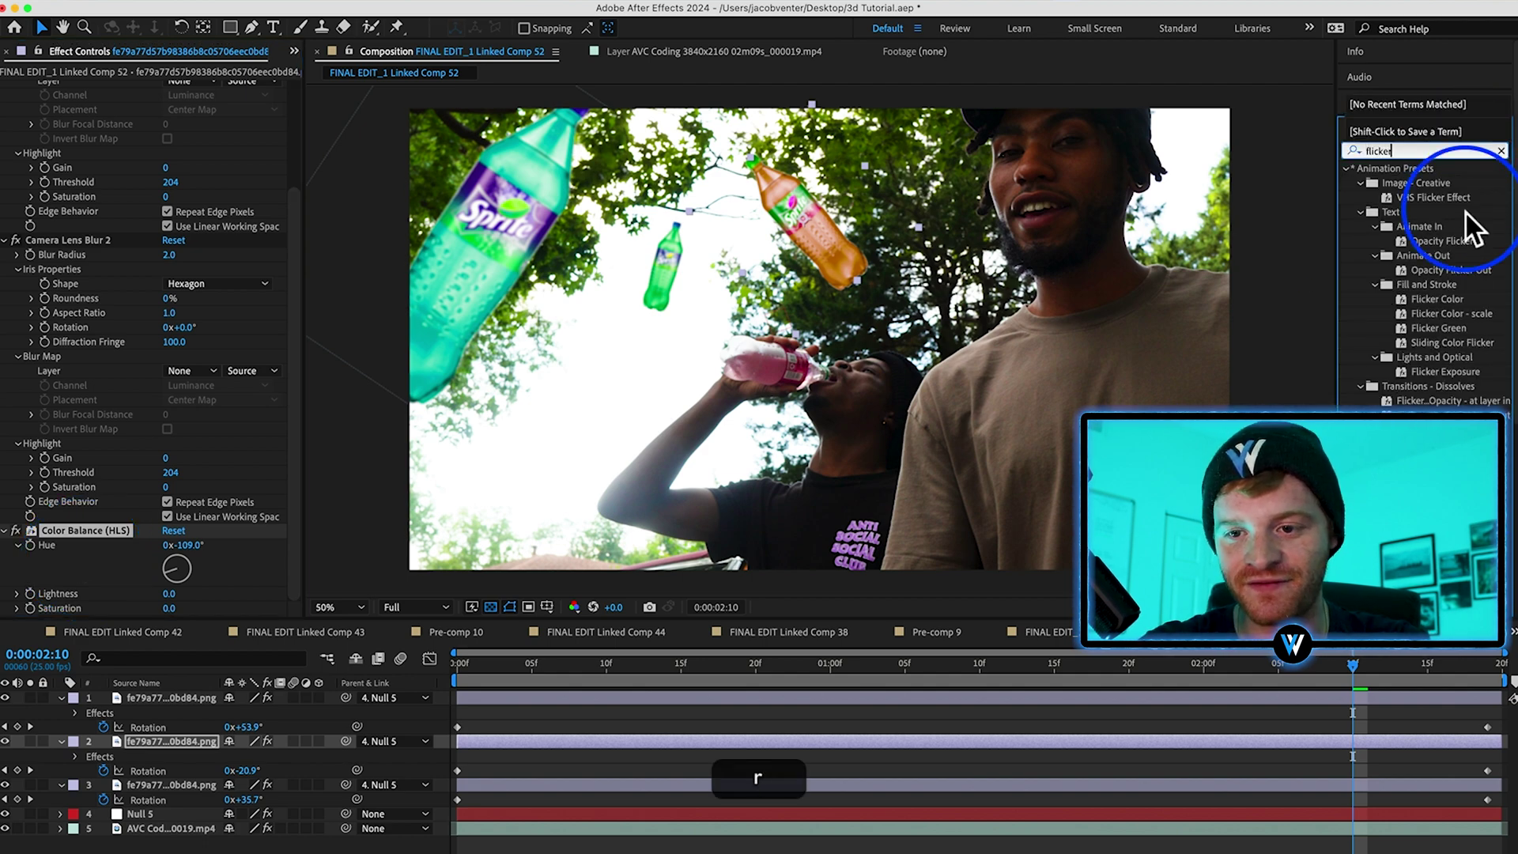
left_click_drag(1170, 617, 1072, 697)
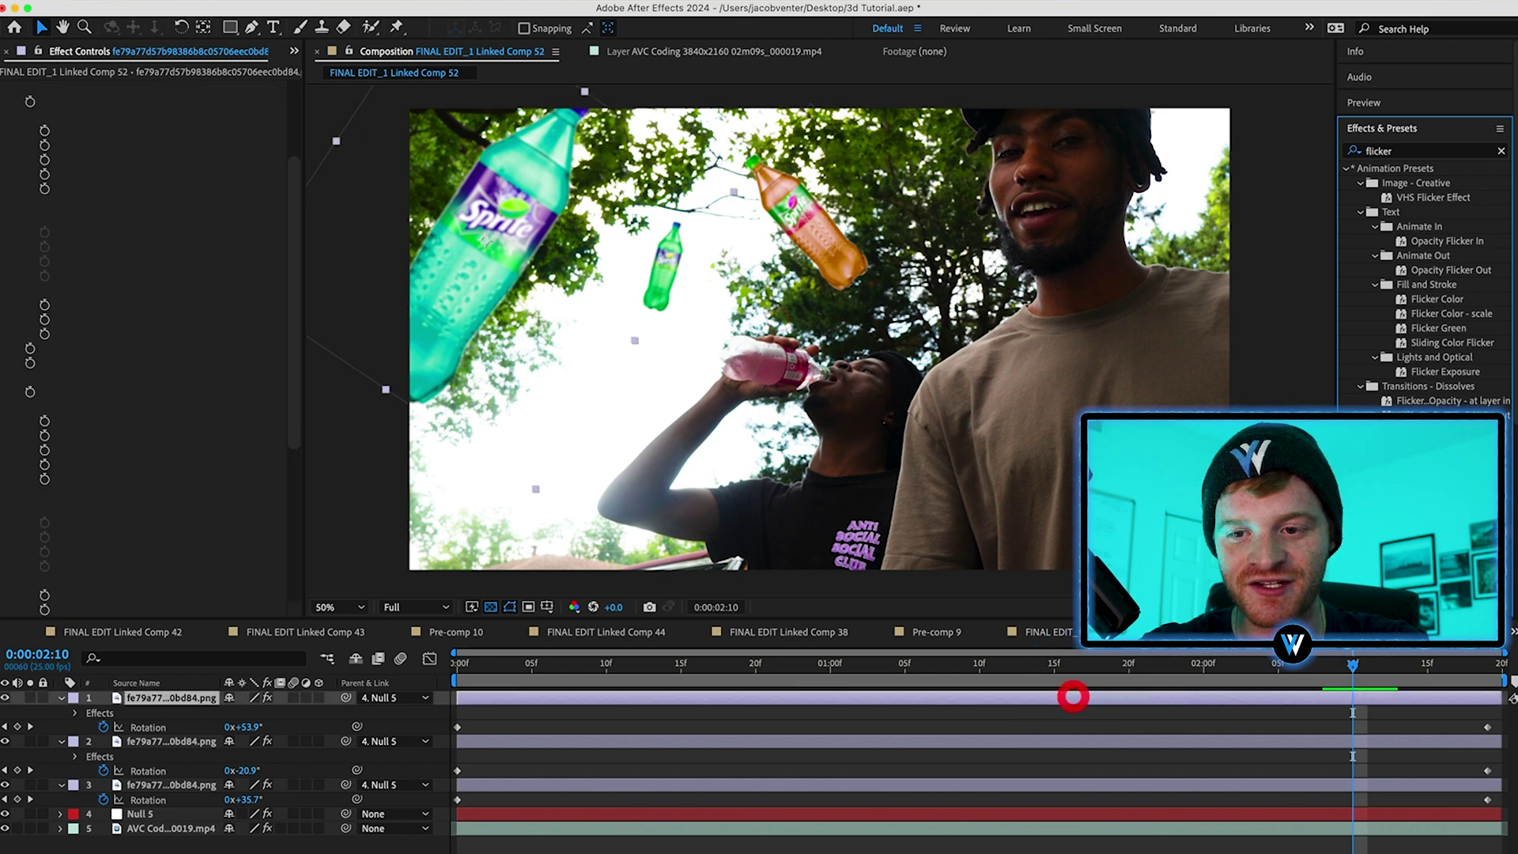
left_click_drag(1415, 570, 1222, 743)
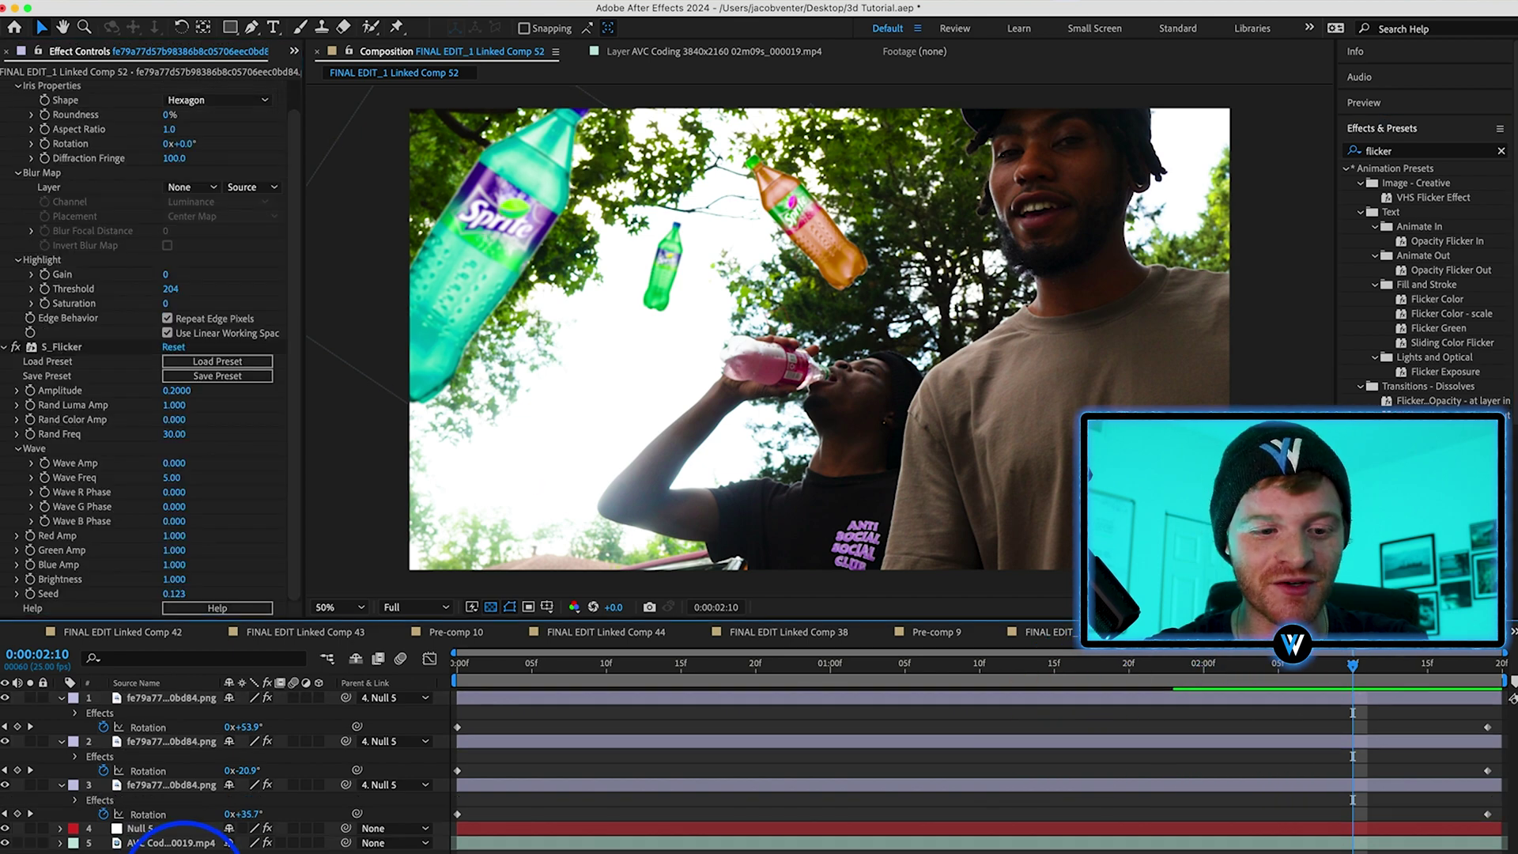
Pre-compose all five layers, bottles, null and footage, moving all attributes into the new composition
left_click_drag(188, 852, 136, 676)
right_click(159, 700)
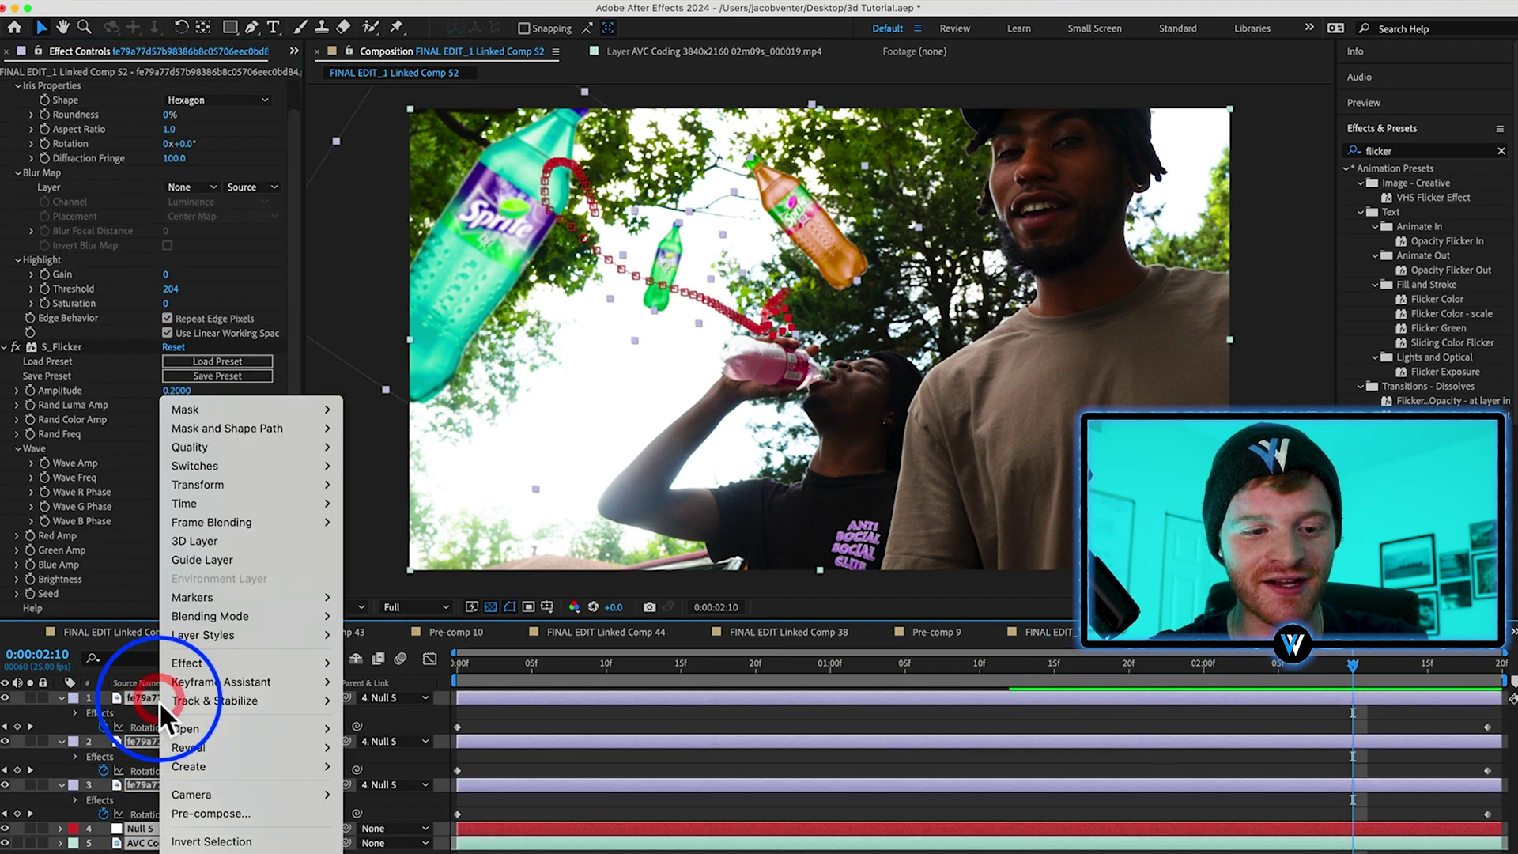
left_click(225, 814)
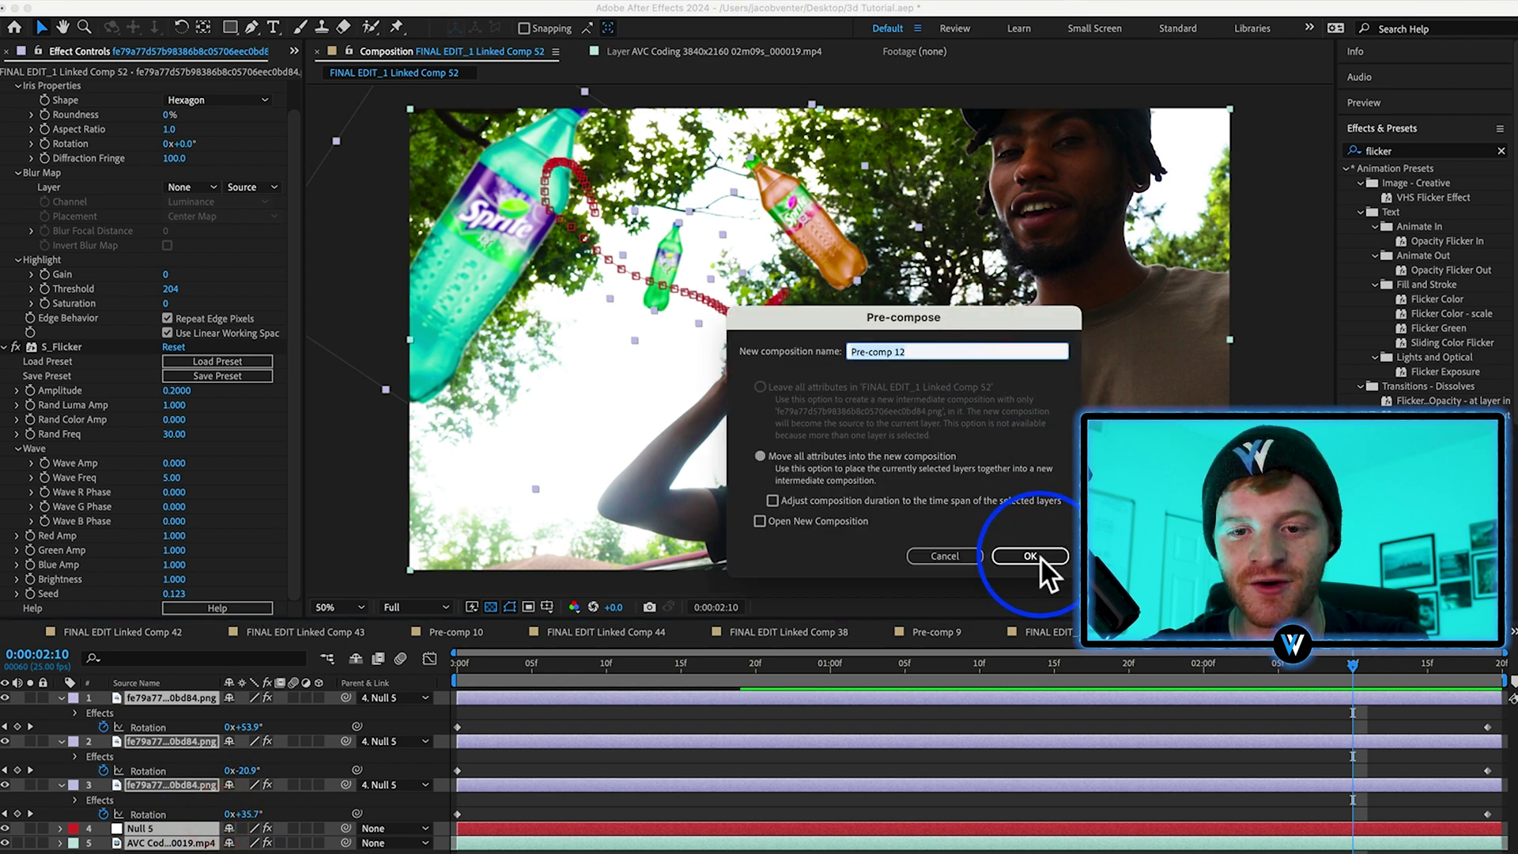
left_click(1030, 556)
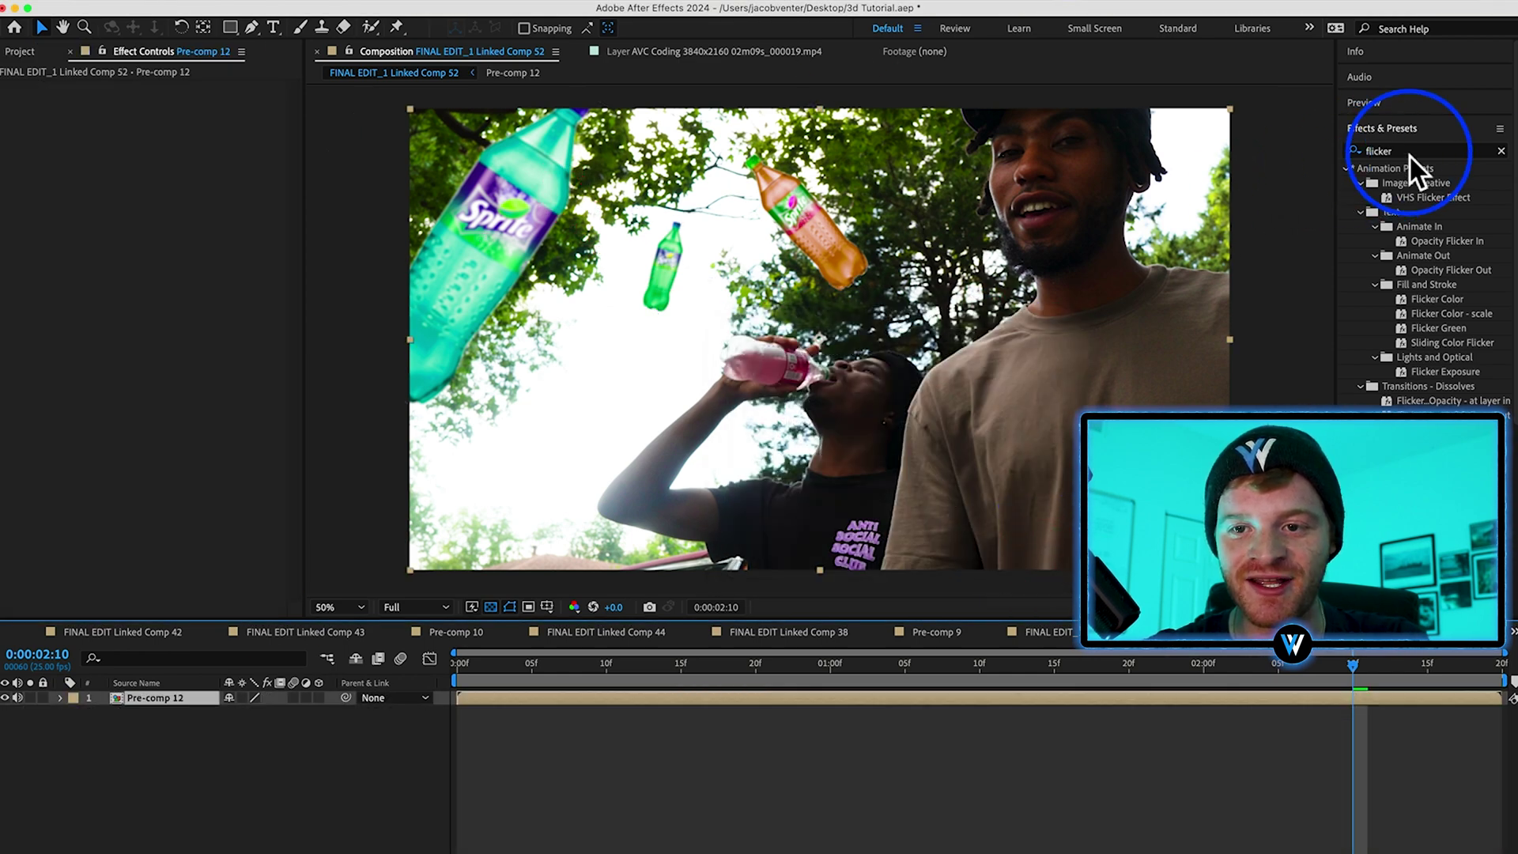
Search the effects for "rsmb" and apply the RSMB motion blur effect to the pre-composed layer
left_click(1409, 152)
type("rsmb")
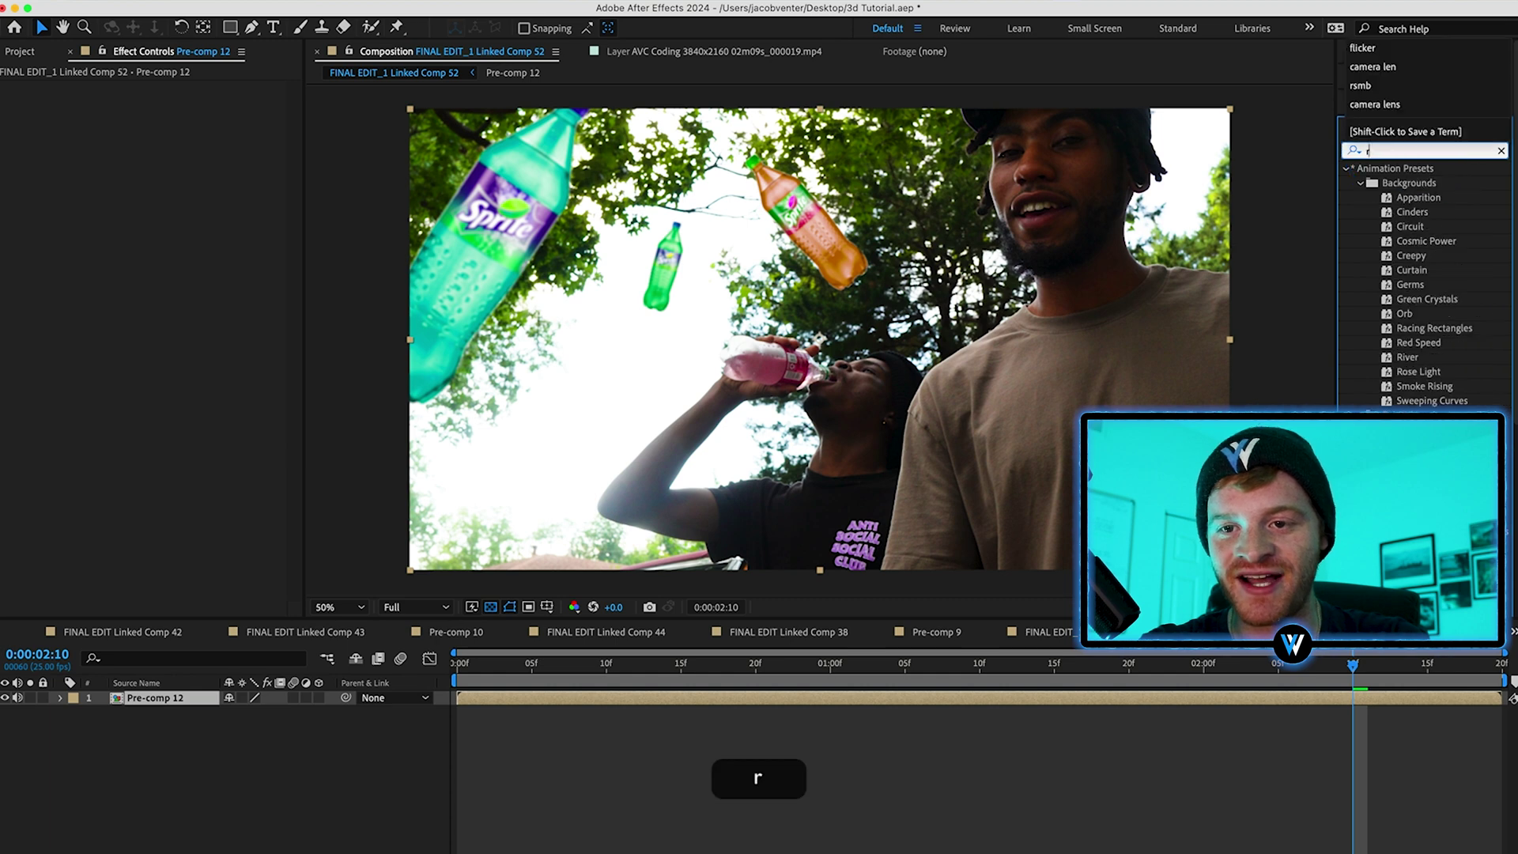
left_click_drag(1392, 186, 861, 694)
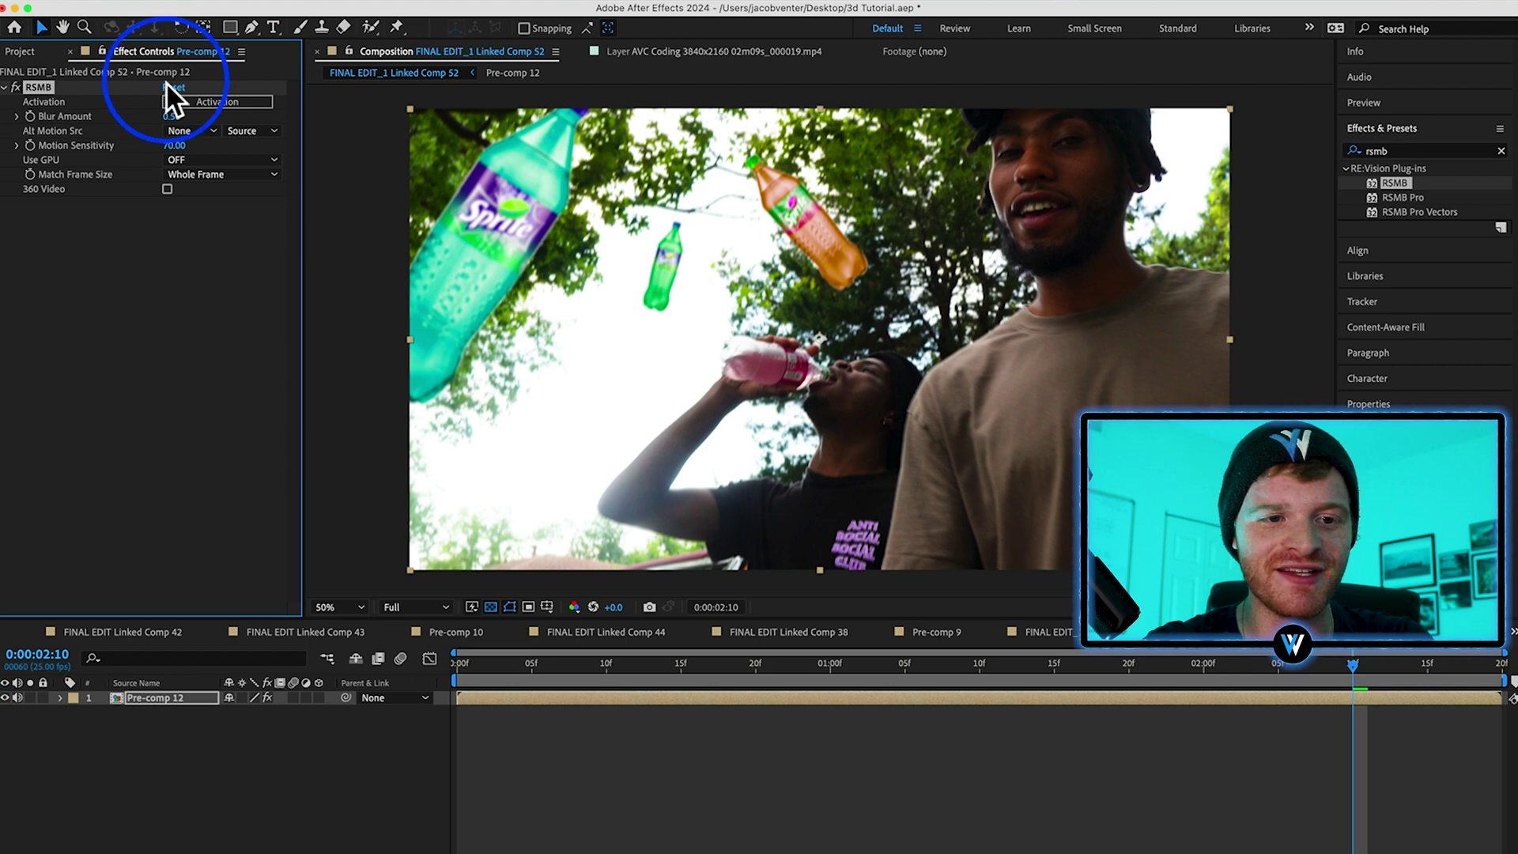
Set RSMB's Blur Amount to 0.70 and Motion Sensitivity to 79, and preview the composite from the start
type(".")
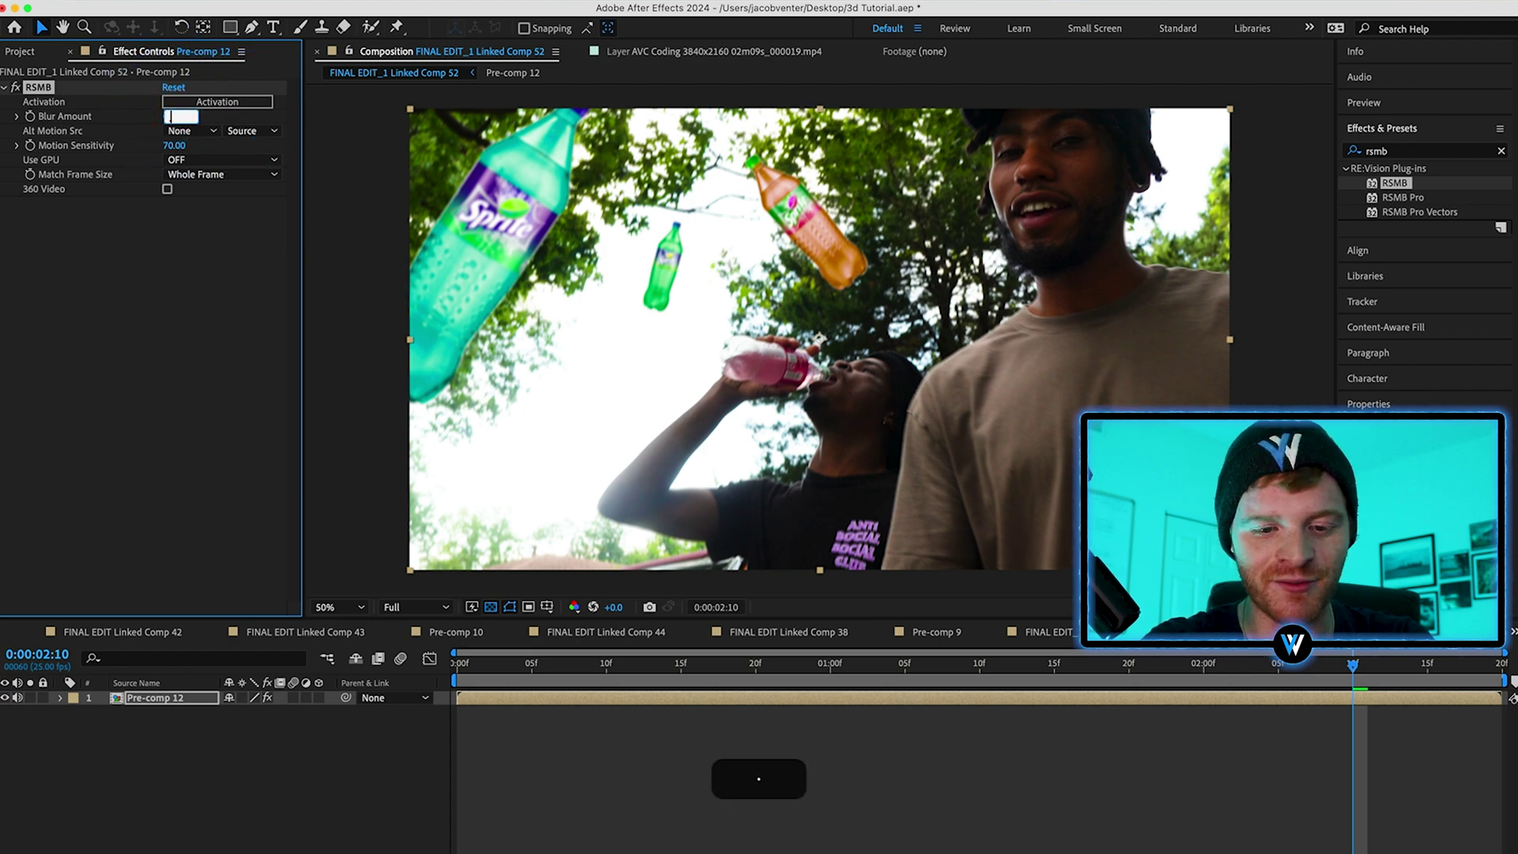
left_click(672, 748)
key("space")
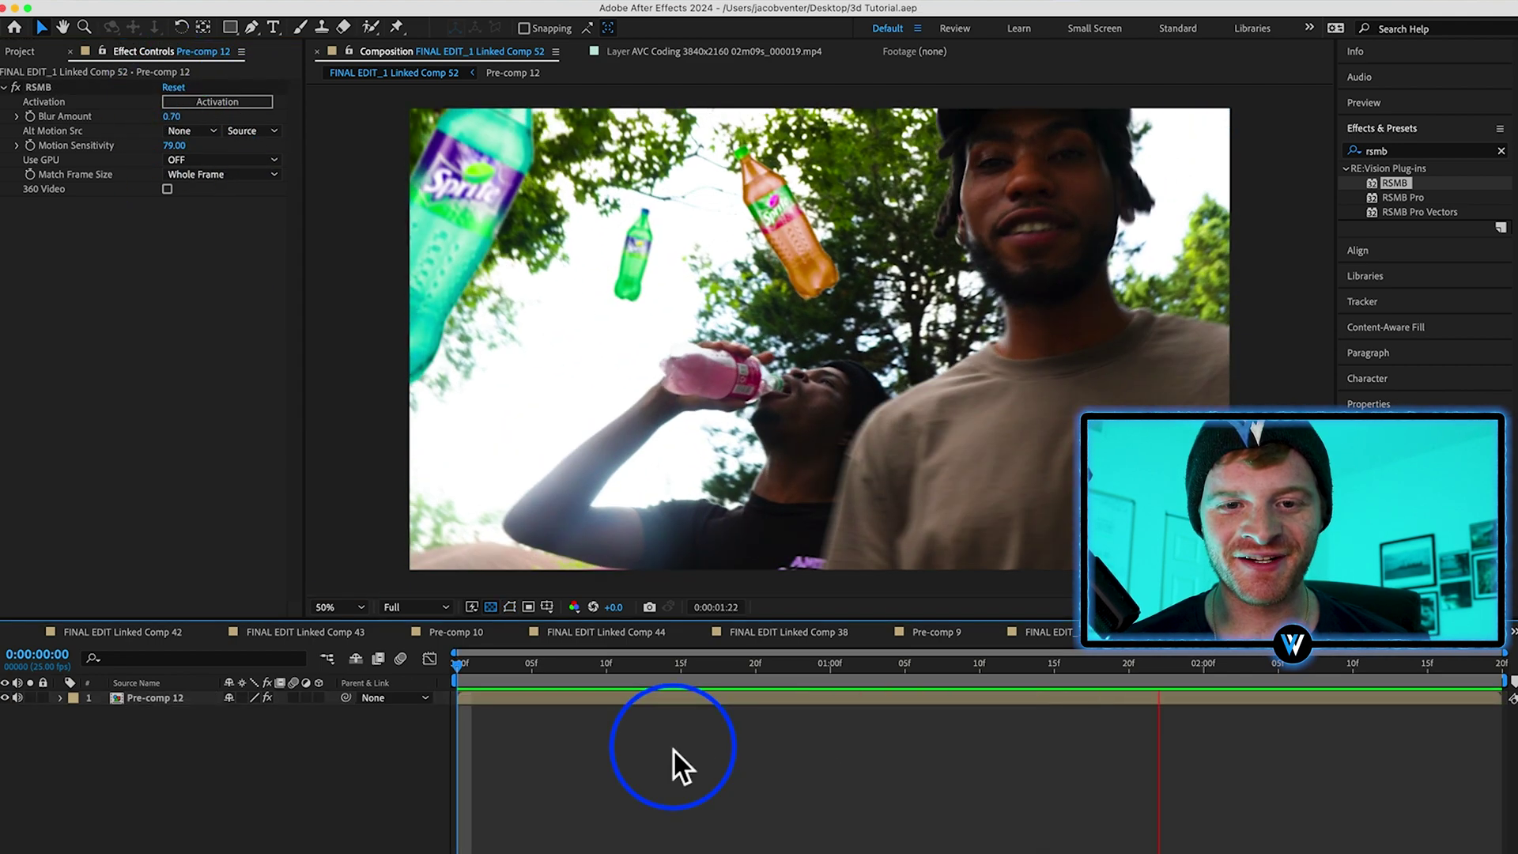